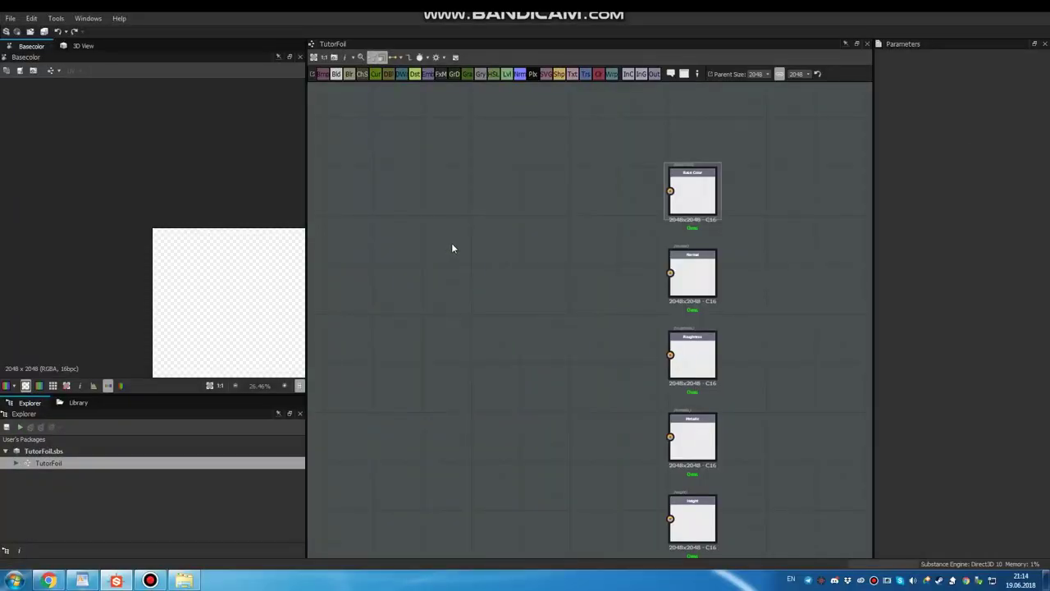
Add a Blur HQ Grayscale node to the empty graph area using the EasyNode radial menu.
key(space)
click(522, 231)
key(space)
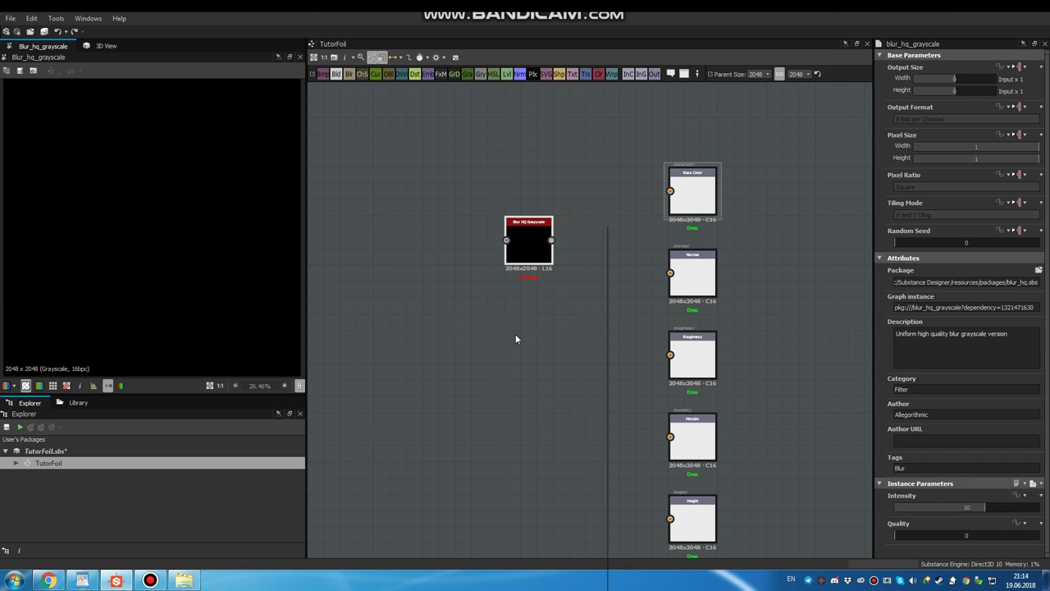
click(445, 368)
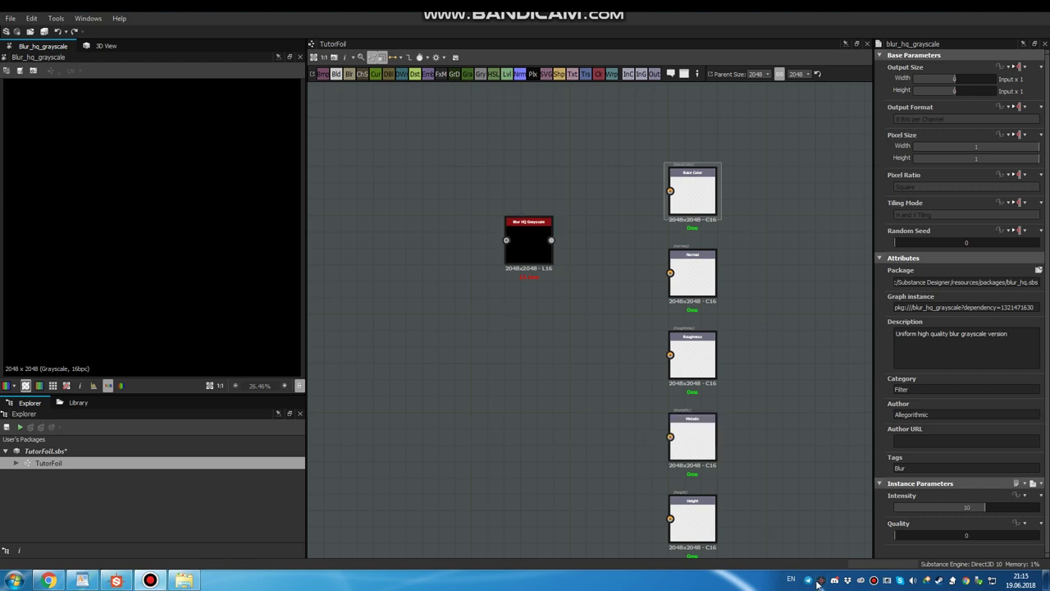
Open the EasyNode settings and import the Foil preset in the presets manager by its preset ID.
right_click(819, 581)
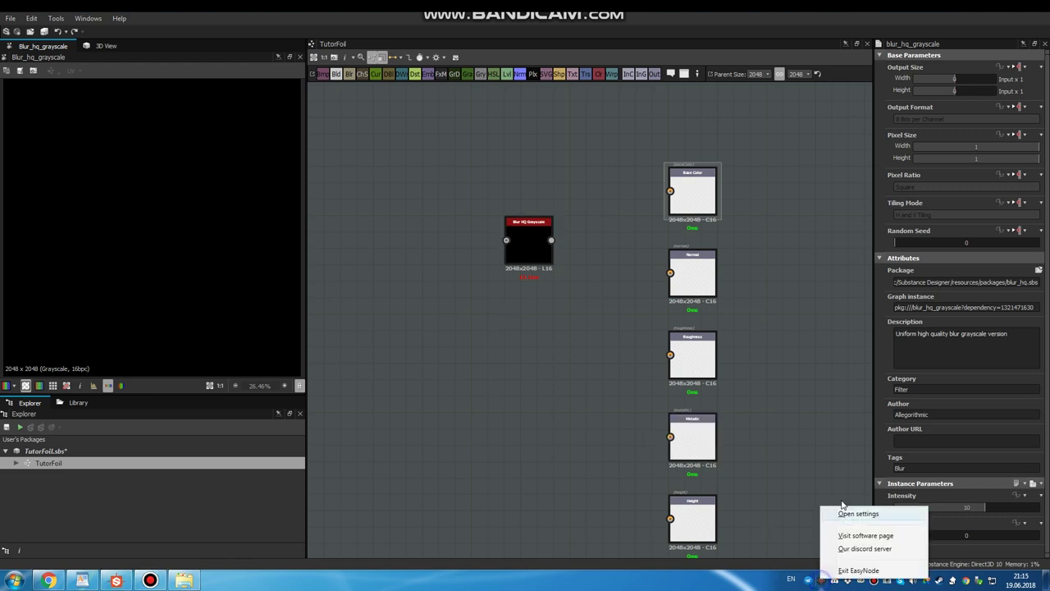
click(853, 510)
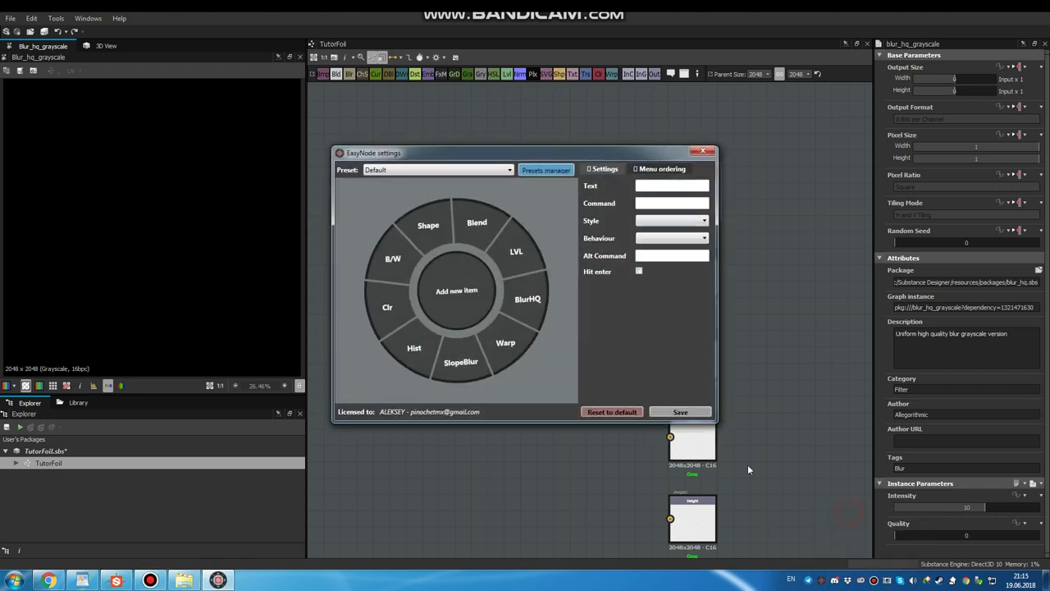
click(546, 171)
click(459, 410)
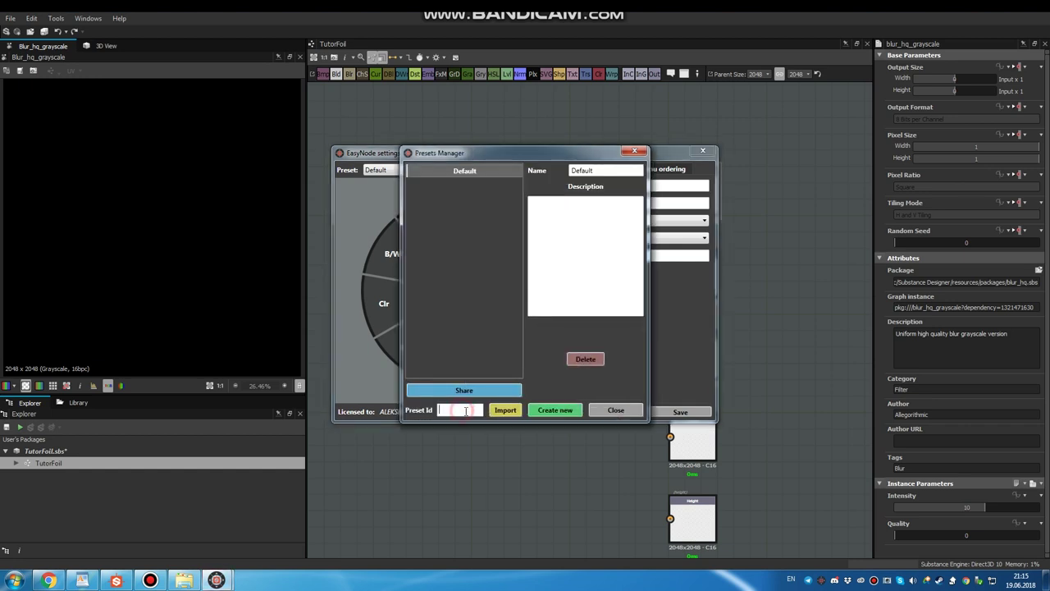
key(ctrl+v)
click(504, 412)
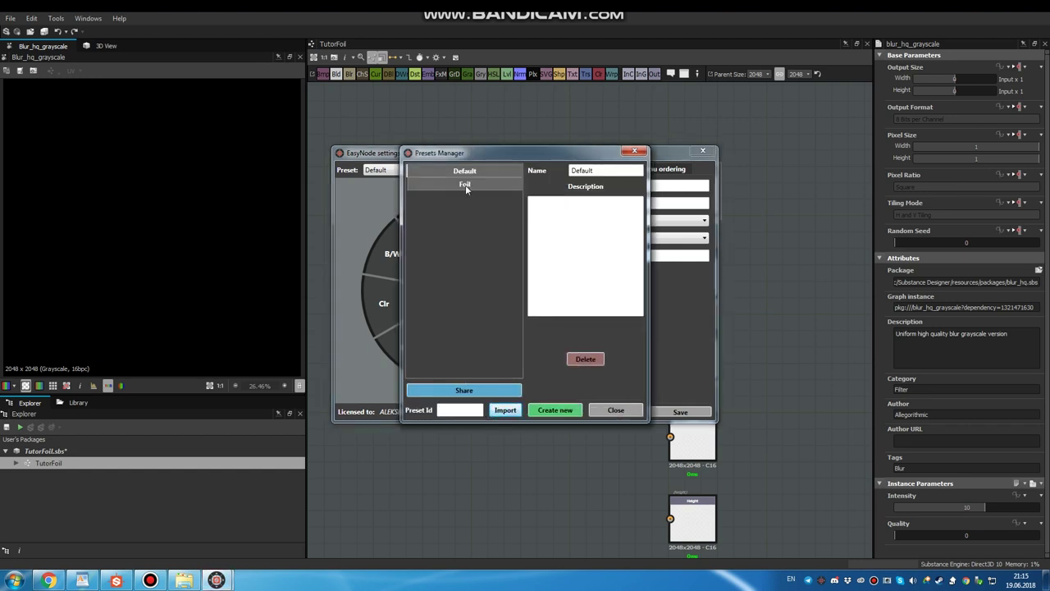
Make Foil the active EasyNode preset and save the settings.
click(615, 409)
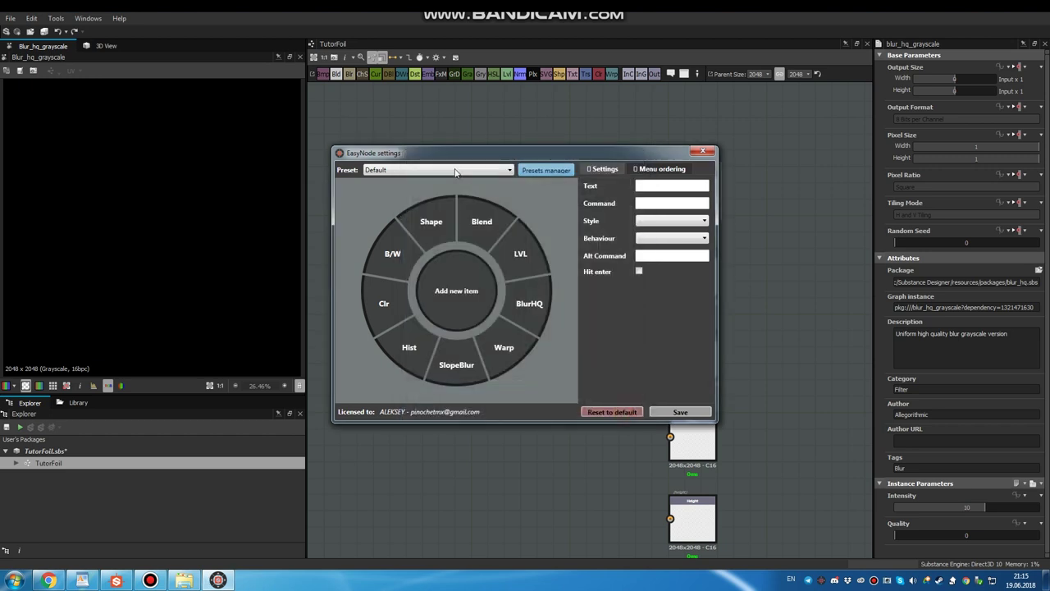
click(455, 170)
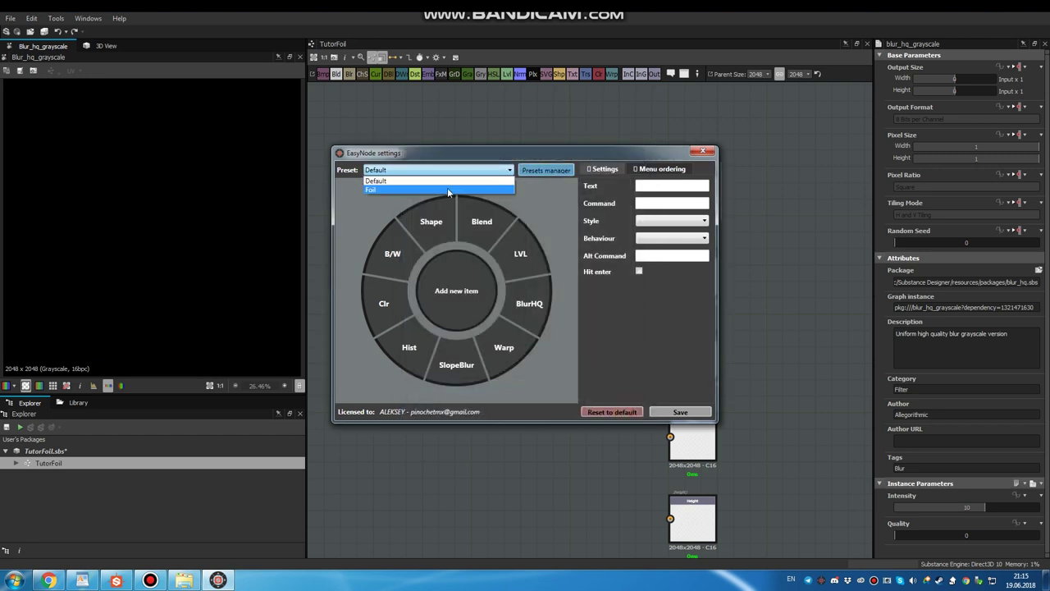
click(447, 189)
click(680, 412)
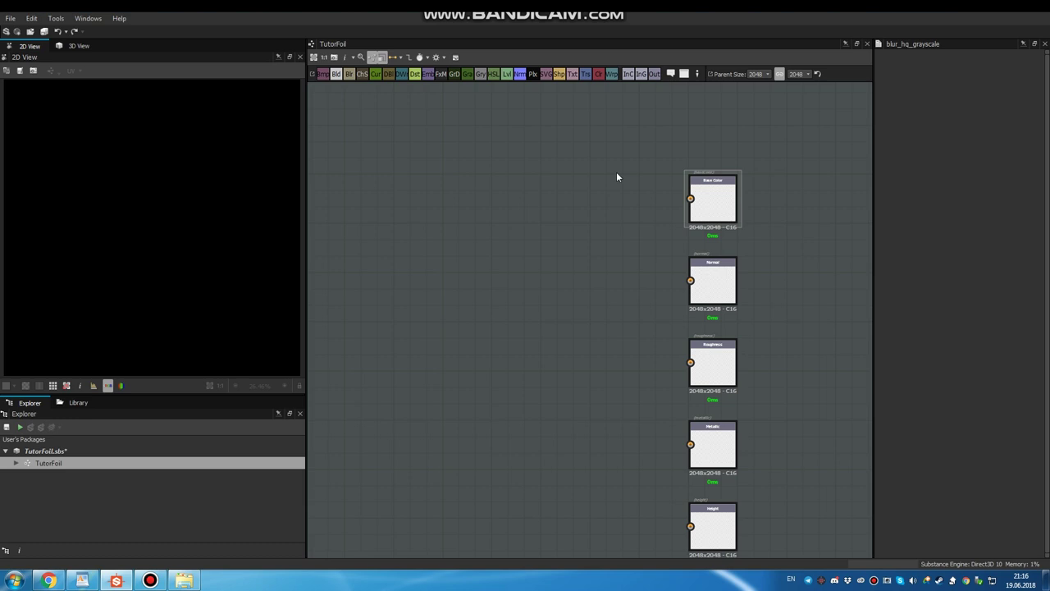
Add a Uniform Color node and set its output size width and height to -7 (Parent / 128).
click(604, 73)
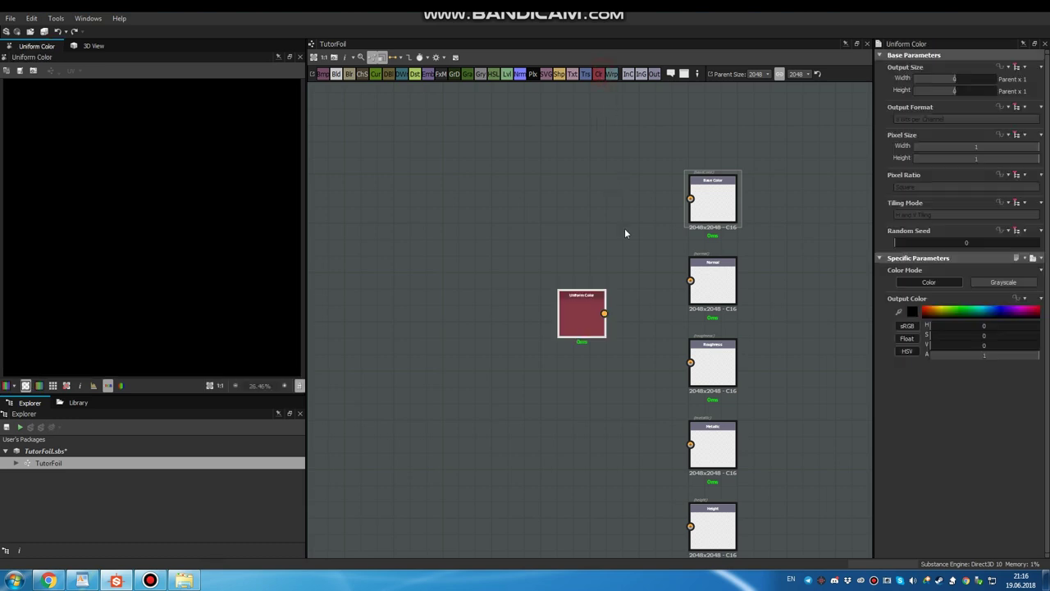
click(584, 329)
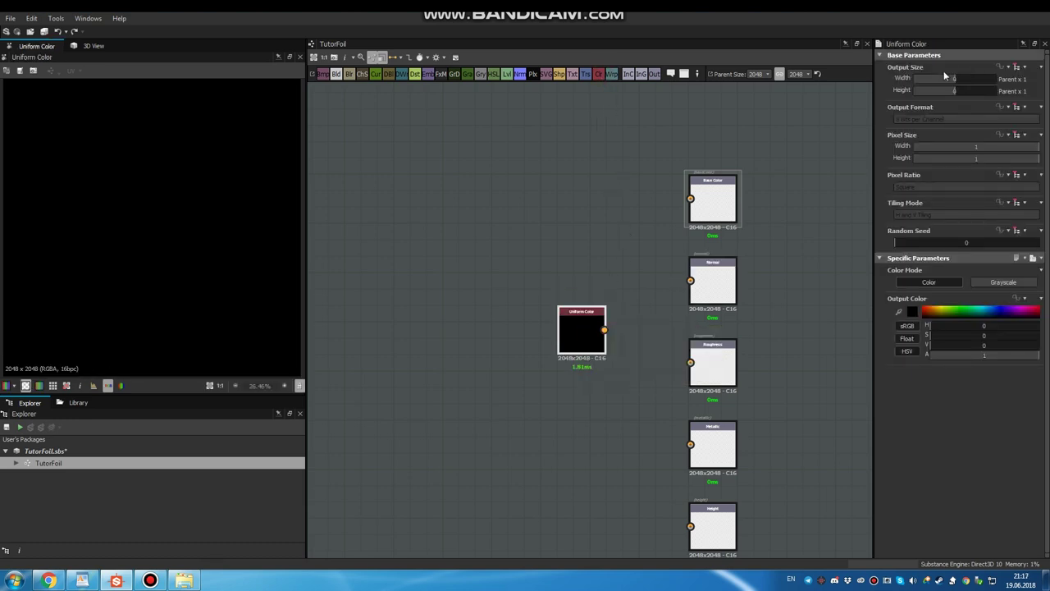
drag(950, 82, 931, 97)
click(933, 94)
middle_drag(622, 258, 635, 254)
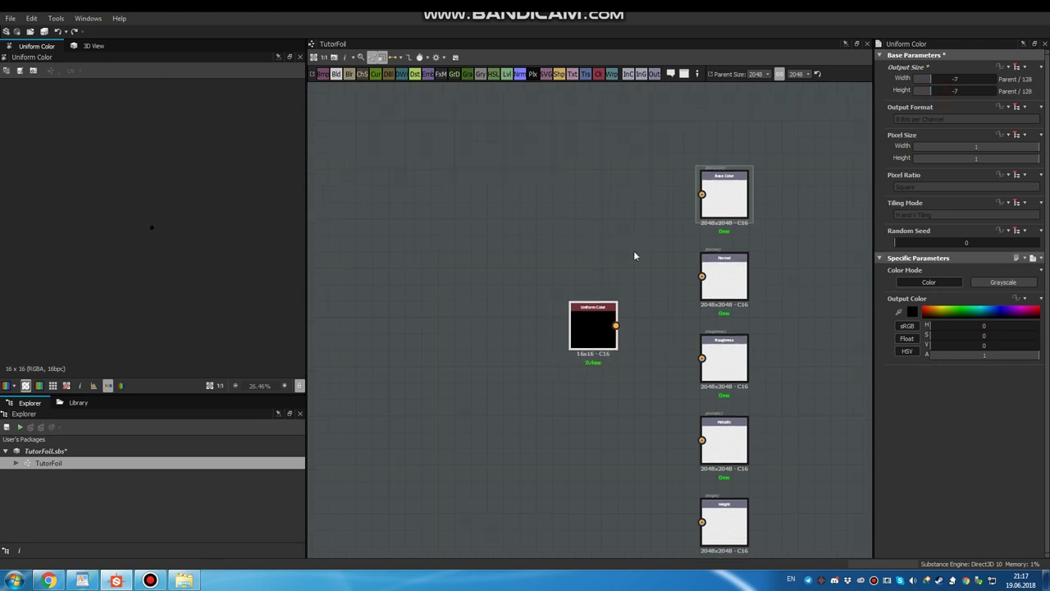
Switch the Uniform Color node to grayscale, set its output color to about 0.91, and connect it to the Base Color output.
click(1003, 282)
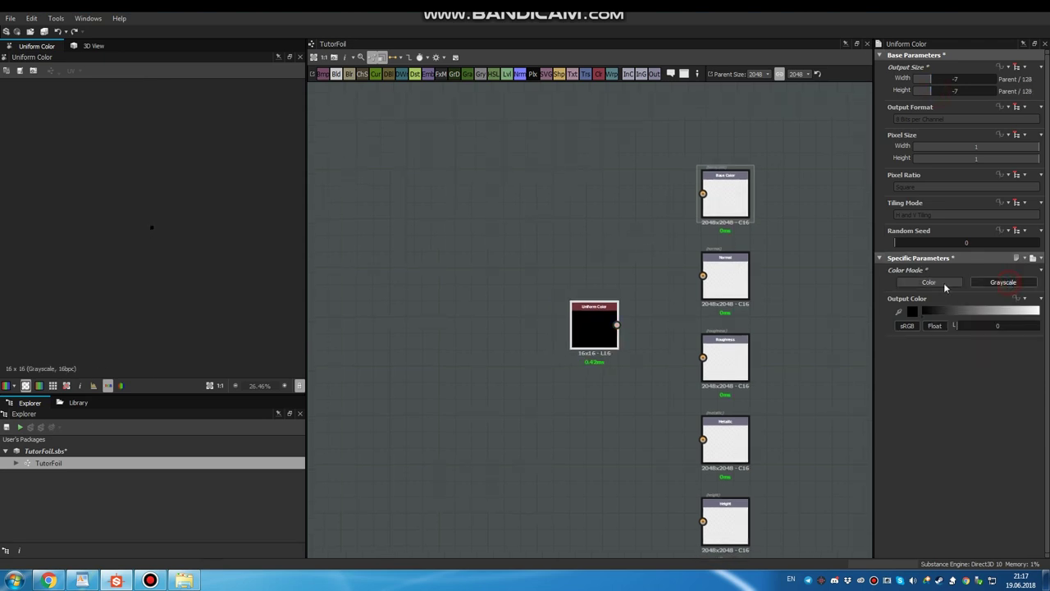
middle_drag(614, 270, 605, 279)
drag(589, 338, 587, 258)
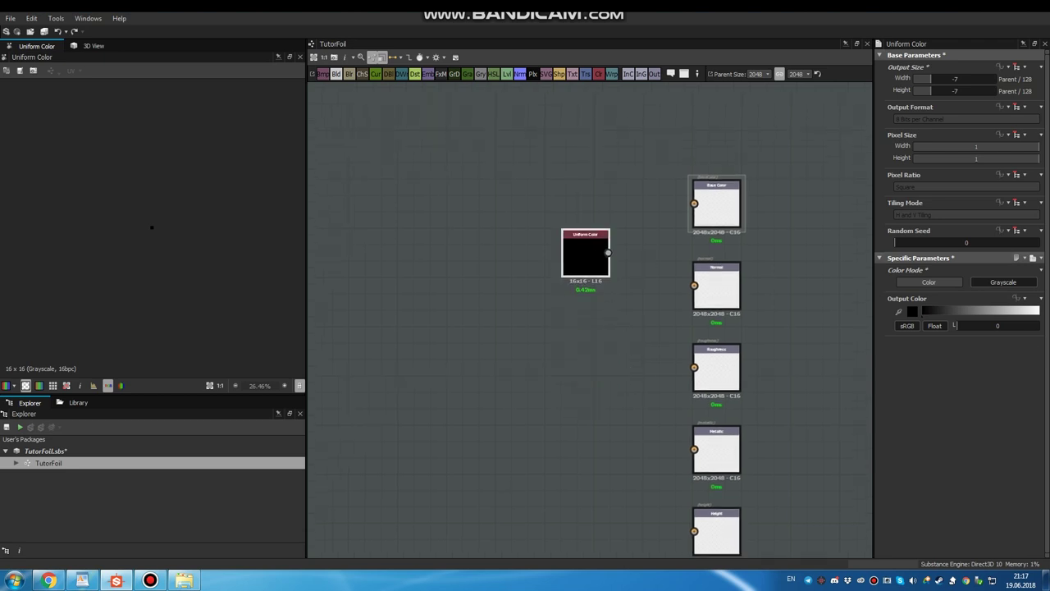
drag(1015, 312, 1029, 311)
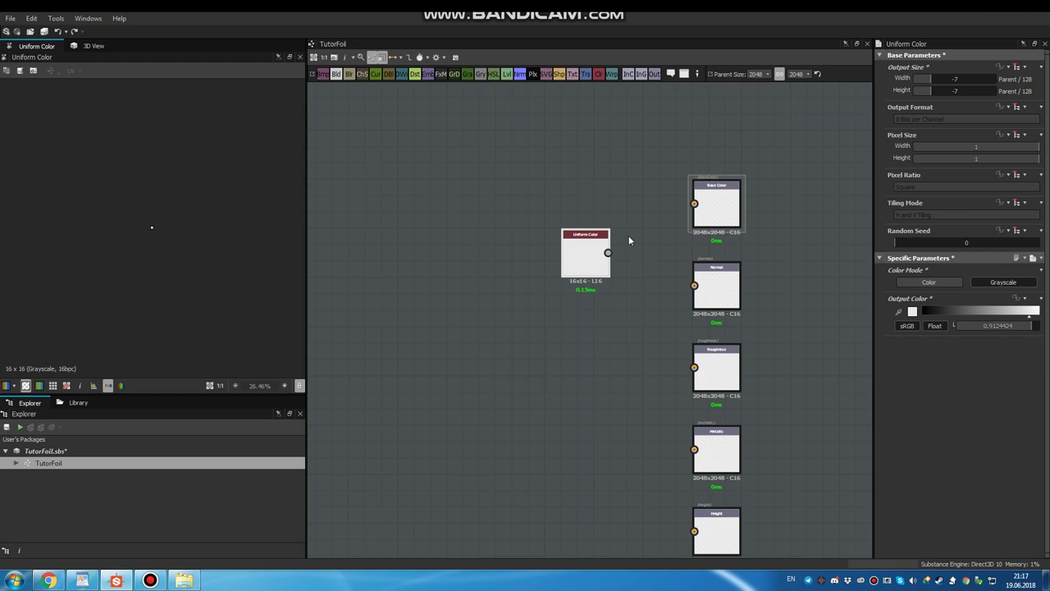
drag(610, 253, 694, 203)
Duplicate the Uniform Color node, set the copy's output color to 1, and connect it to the Metallic output.
middle_drag(587, 260, 598, 203)
key(ctrl+d)
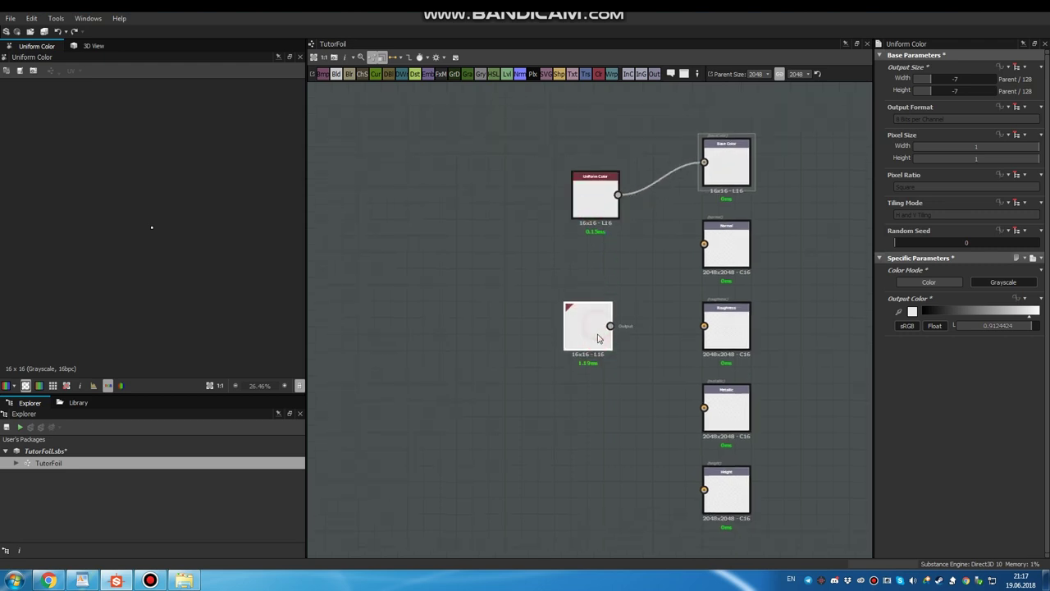
click(600, 335)
drag(1029, 314, 1039, 312)
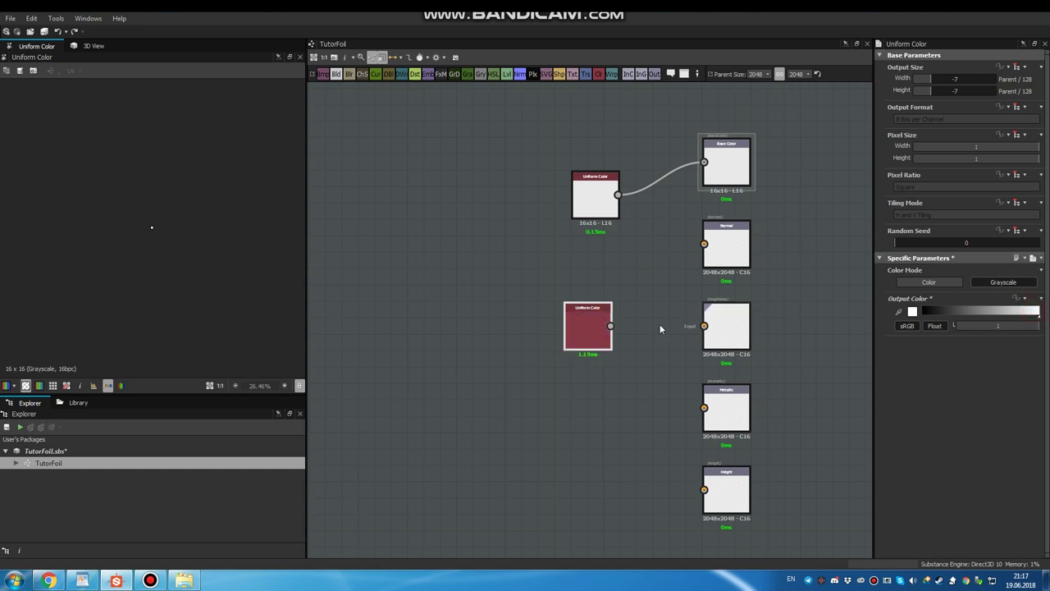
middle_drag(660, 327, 663, 286)
drag(587, 289, 731, 369)
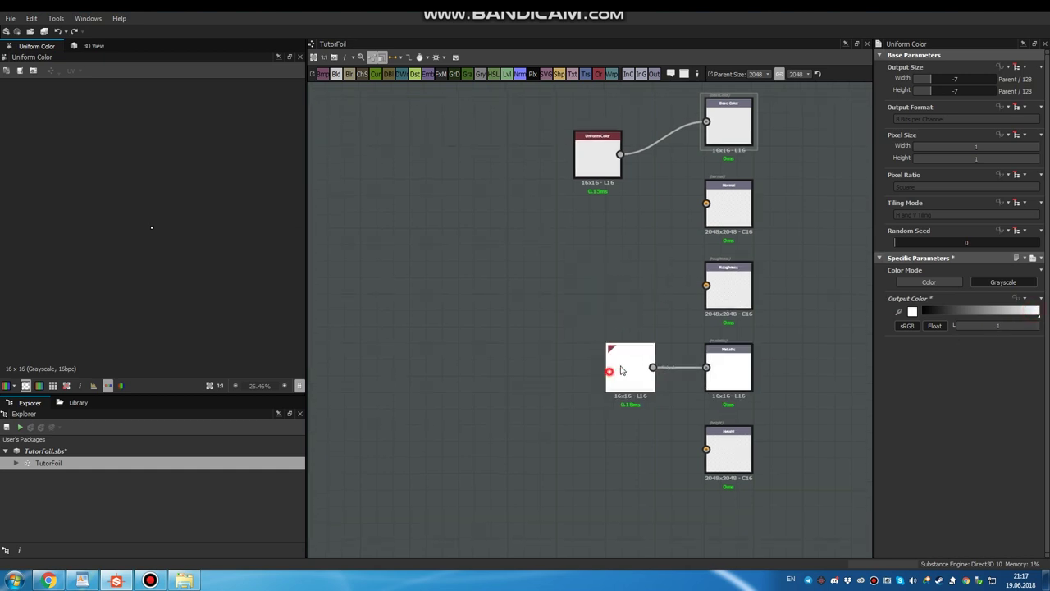
Duplicate the white Uniform Color node, place the copy near the Roughness output, and undo the darkening of the Metallic node's color.
click(598, 158)
click(630, 358)
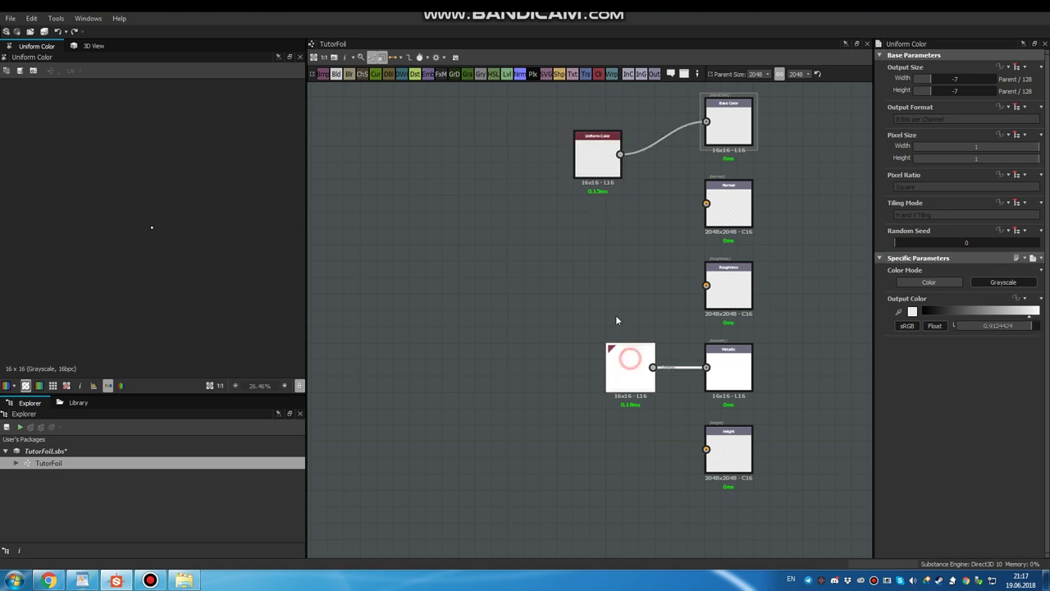
key(ctrl+d)
drag(588, 321, 598, 283)
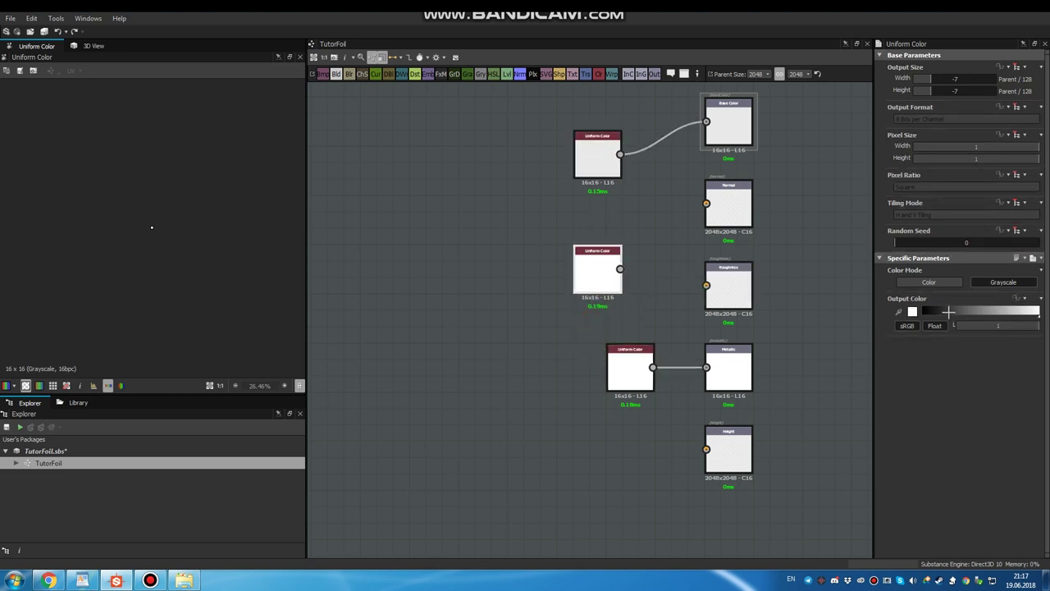
drag(948, 312, 929, 312)
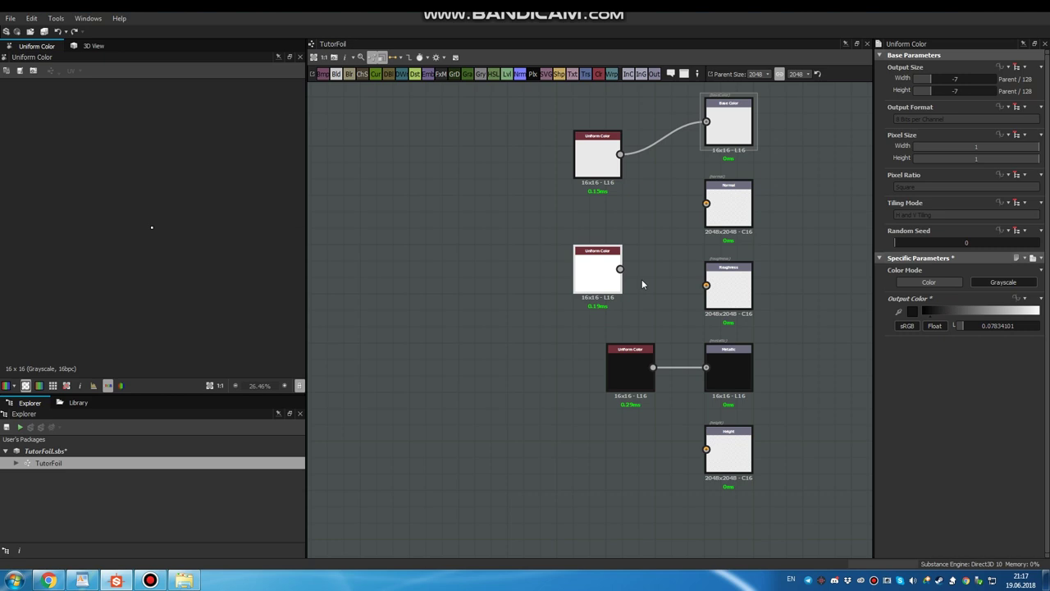
key(ctrl+z)
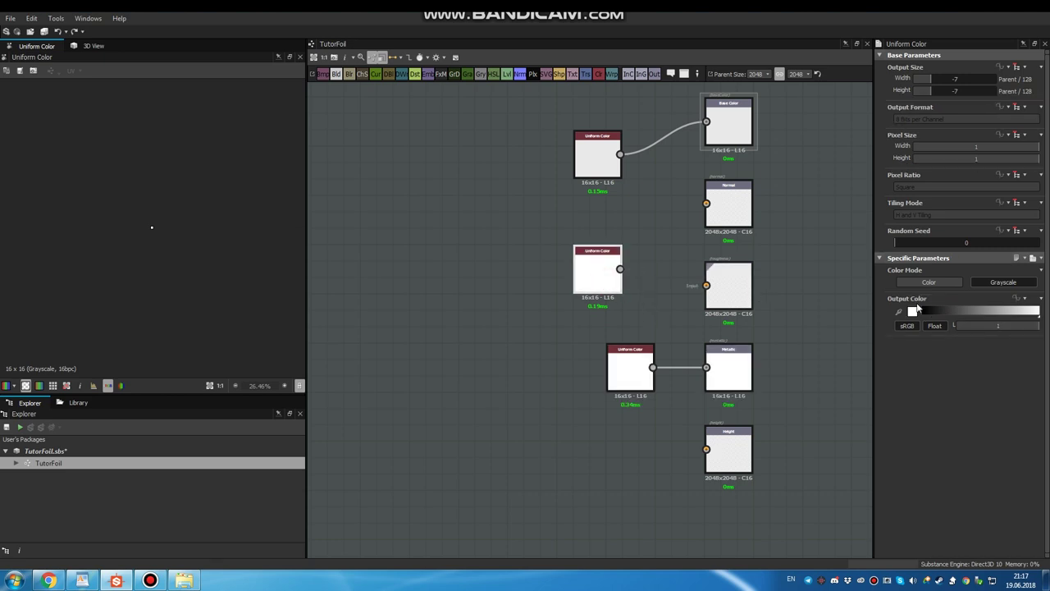
Set the new copy's output color to about 0.078, connect it to the Roughness output and align it beside that output.
drag(935, 308, 920, 309)
drag(620, 269, 706, 285)
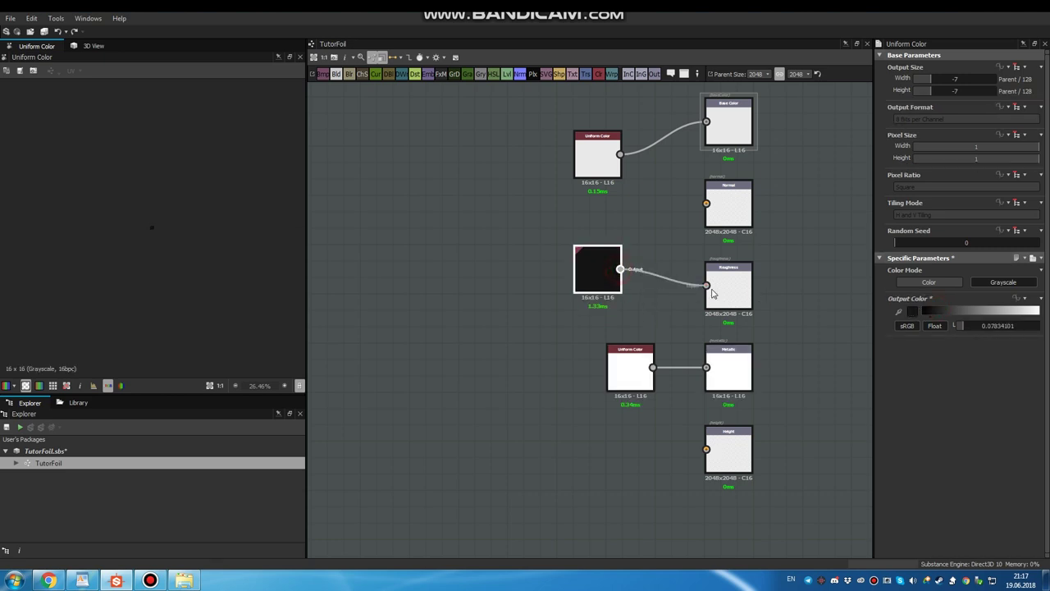
drag(603, 271, 628, 287)
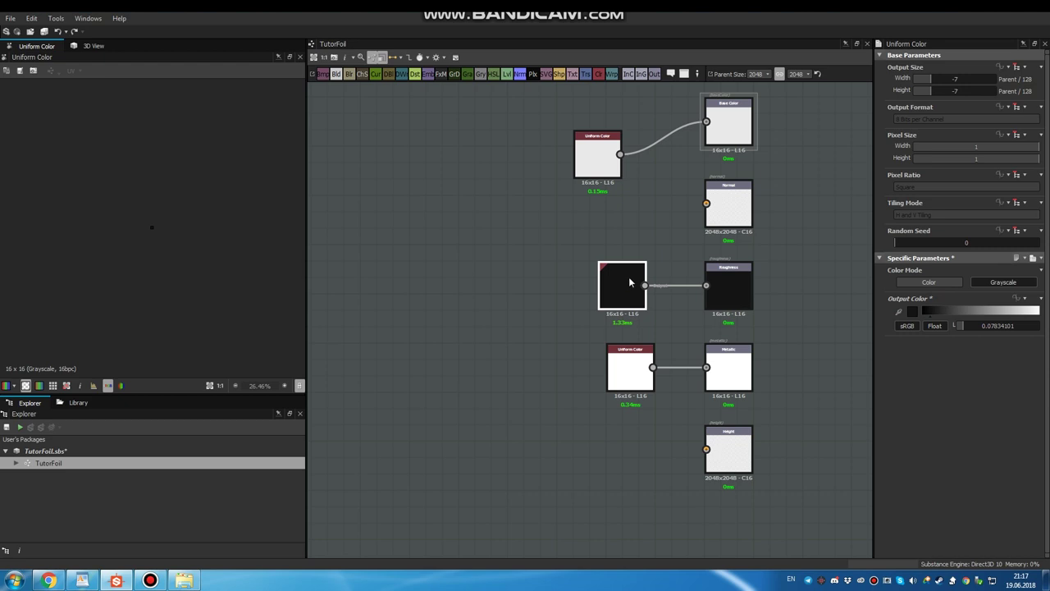
Examine the reflective metal material on the cube in the 3D view.
click(94, 46)
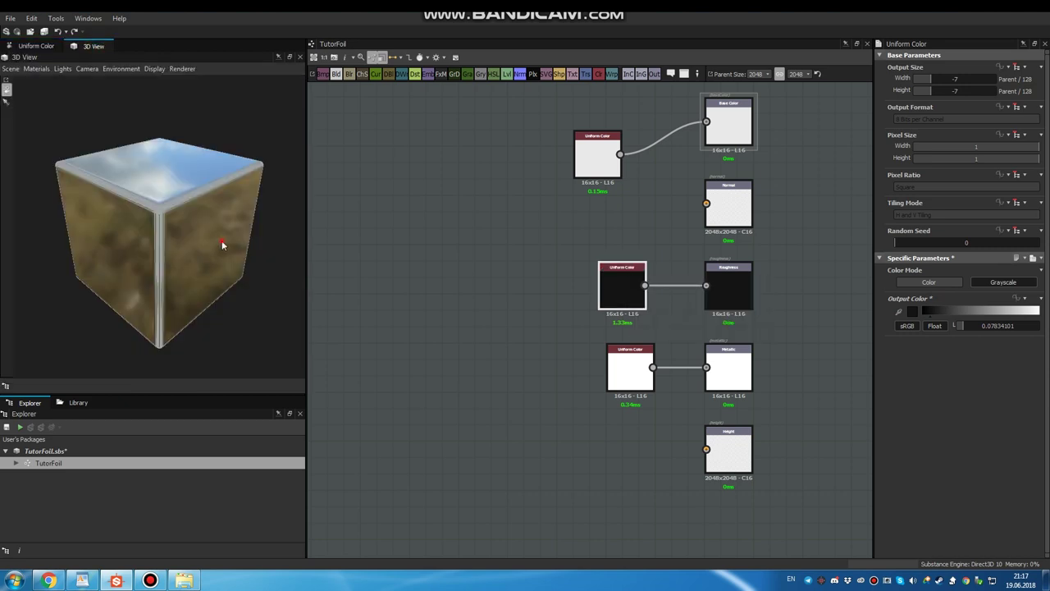
mouse_move(222, 245)
mouse_down()
mouse_move(202, 222)
mouse_move(202, 241)
mouse_up()
scroll(140, 227, up, 5)
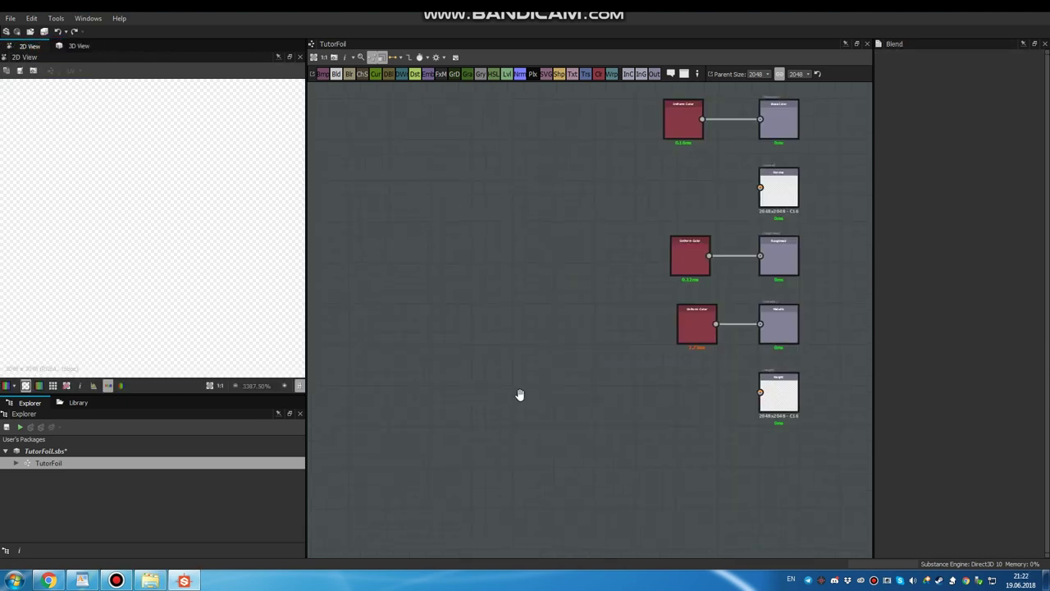
Add a Blend node followed by a Normal node, and connect the Normal node to the graph's Normal output.
middle_drag(520, 393, 529, 387)
key(space)
click(495, 303)
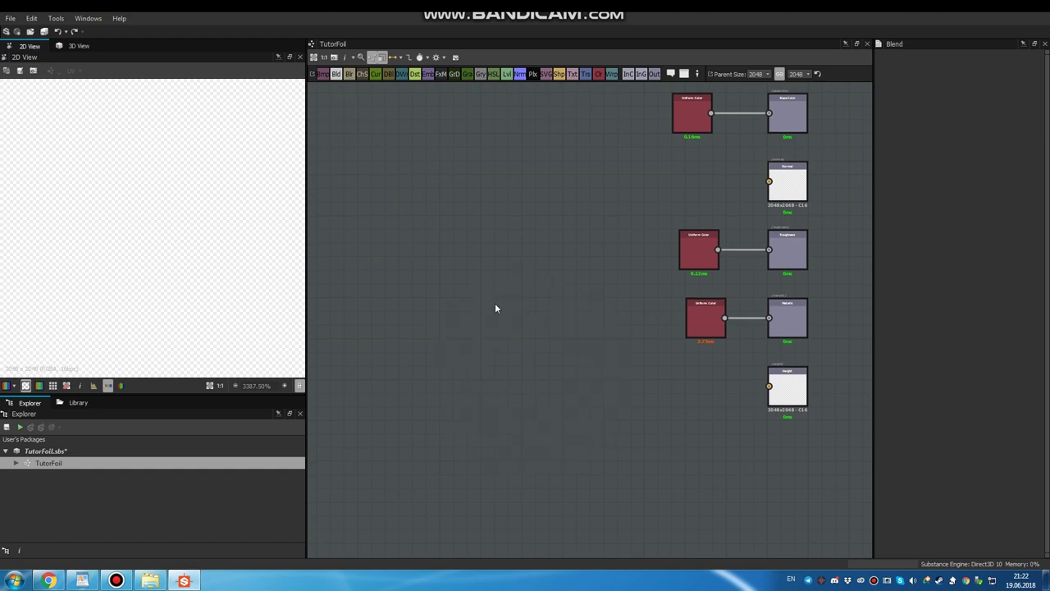
click(519, 73)
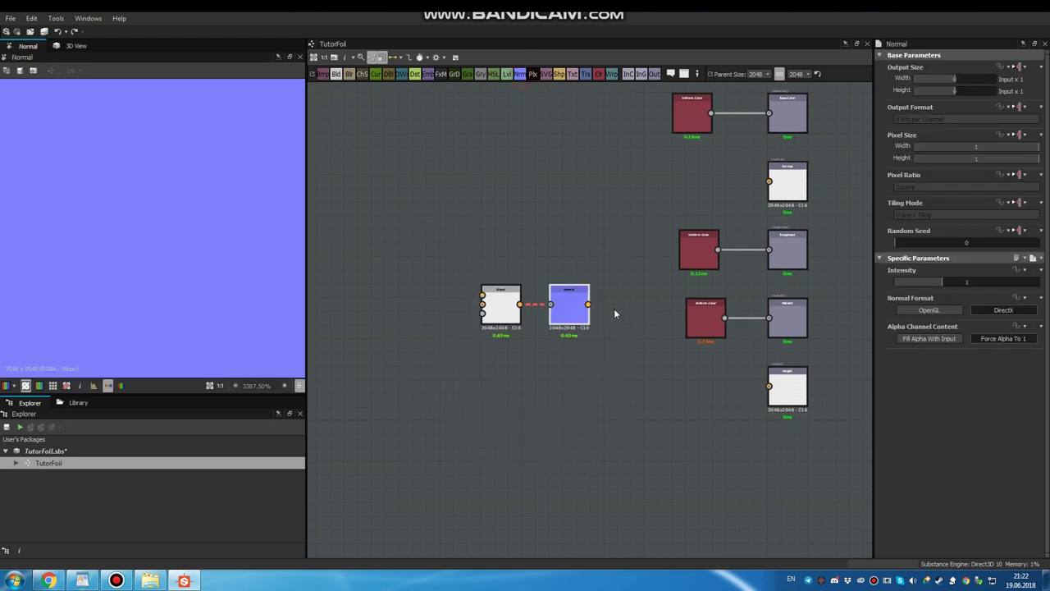
drag(588, 304, 769, 181)
Connect the Blend node to the Height output and move it down, away from the Normal node.
drag(551, 305, 519, 304)
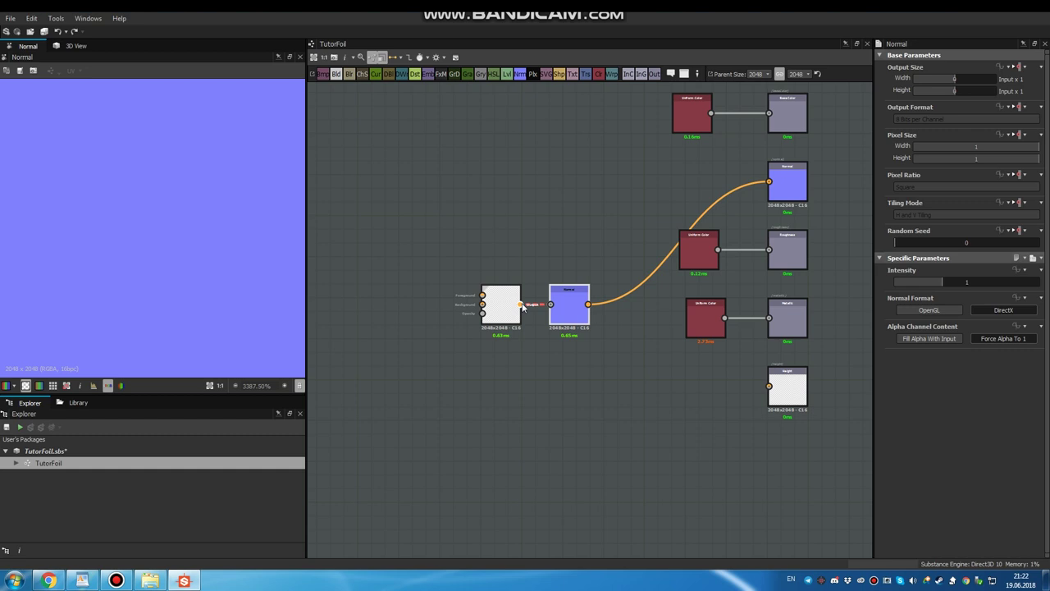
drag(588, 304, 768, 386)
drag(496, 309, 483, 377)
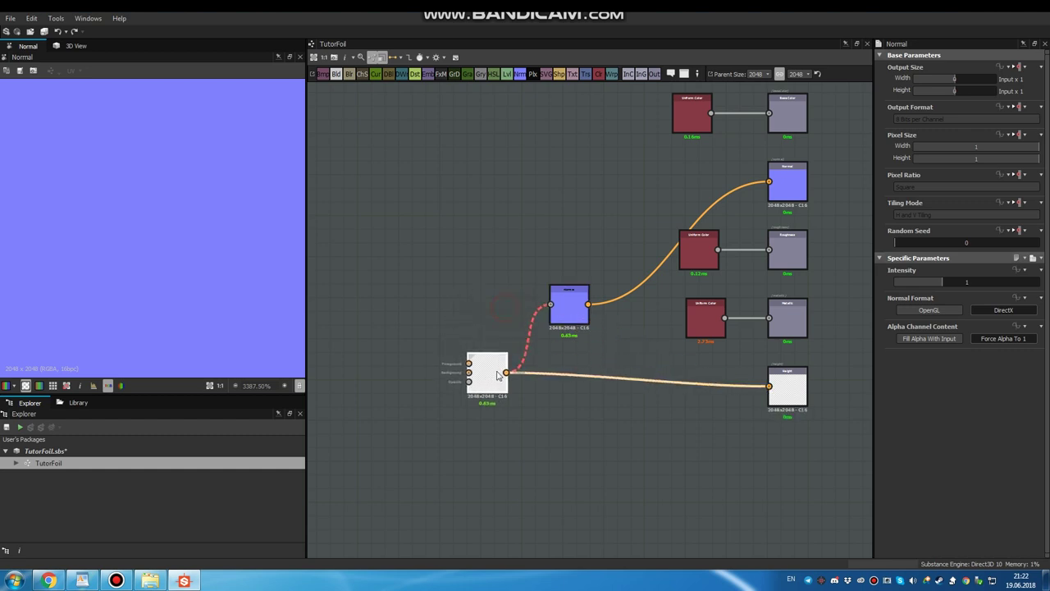
Set the Normal node's intensity to 10 and move the node beside the graph's Normal output.
click(570, 305)
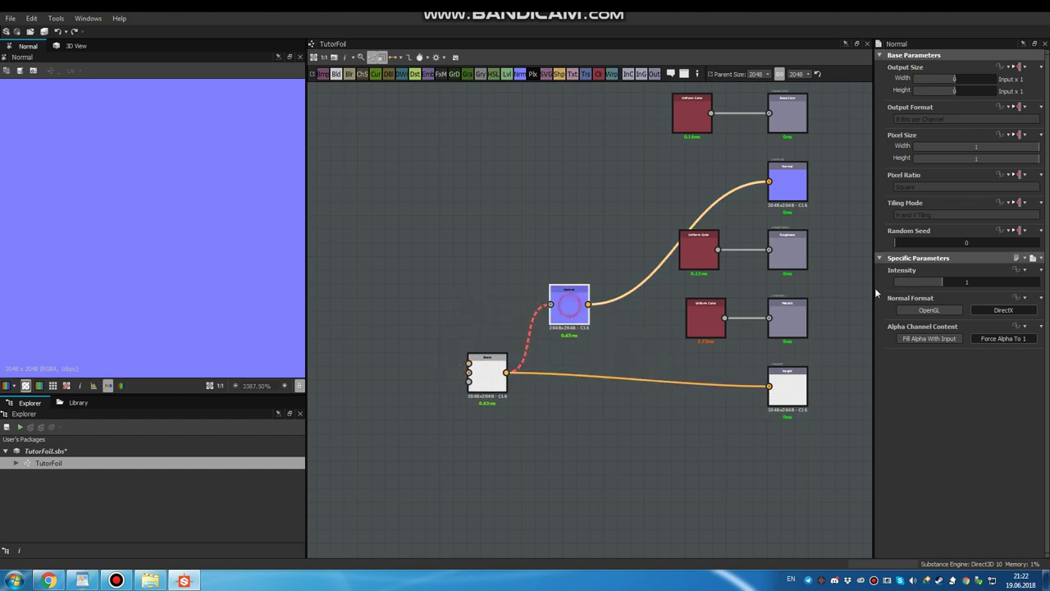
double_click(965, 282)
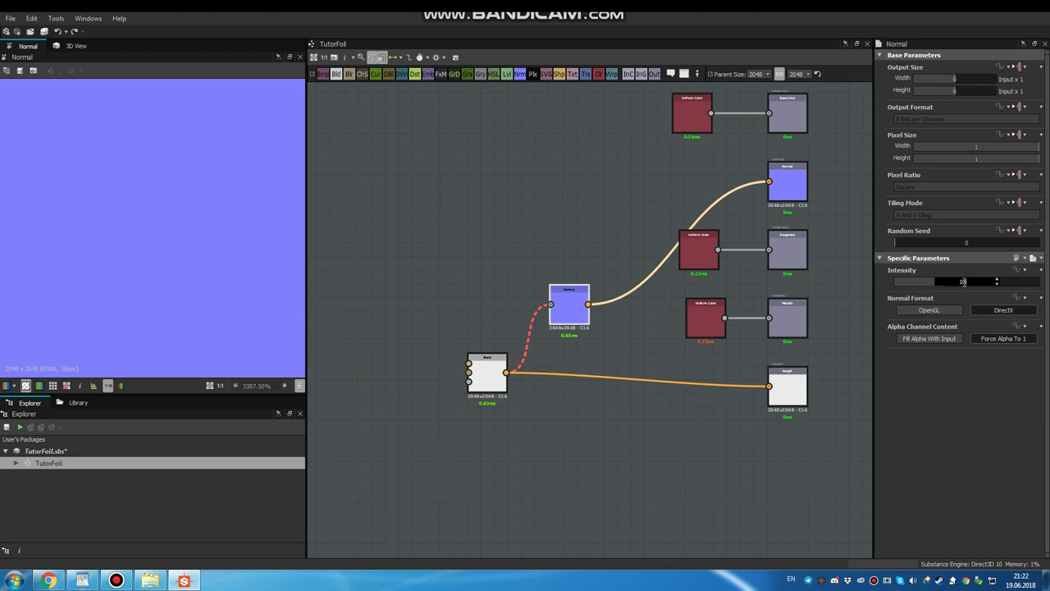
key(Return)
middle_drag(633, 316, 642, 313)
drag(581, 306, 648, 189)
middle_drag(618, 294, 632, 300)
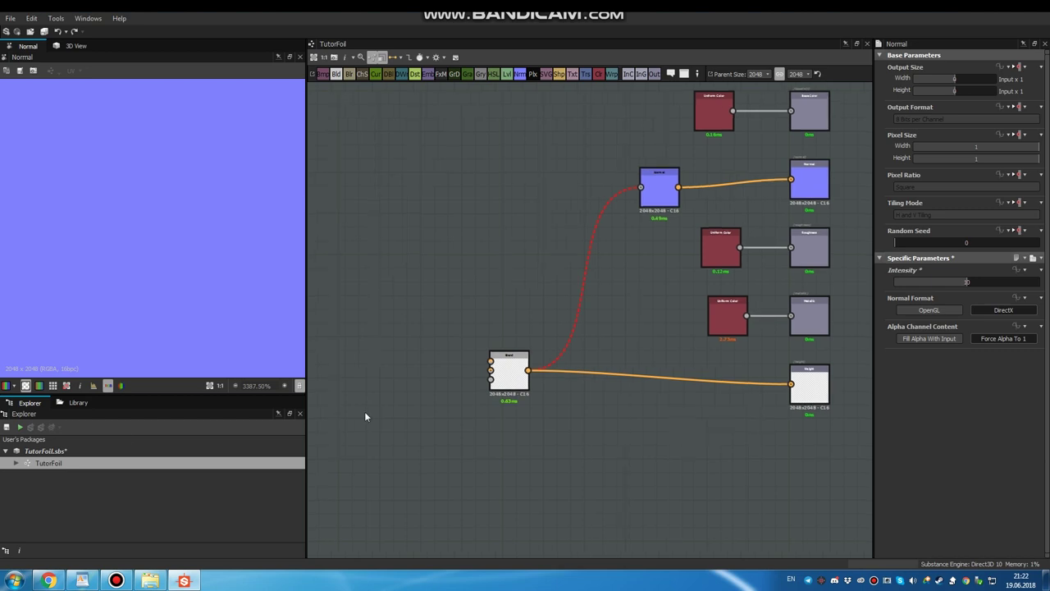
Add a BnW Spots 1 noise from the library and connect it to the Blend node's foreground input.
click(78, 402)
scroll(303, 461, down, 2)
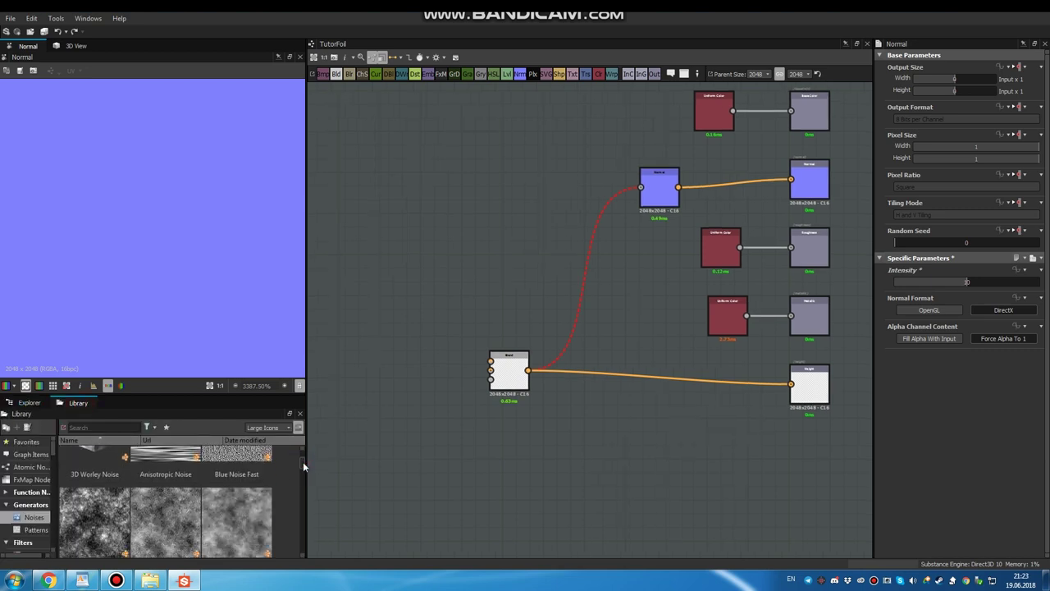
drag(94, 516, 491, 361)
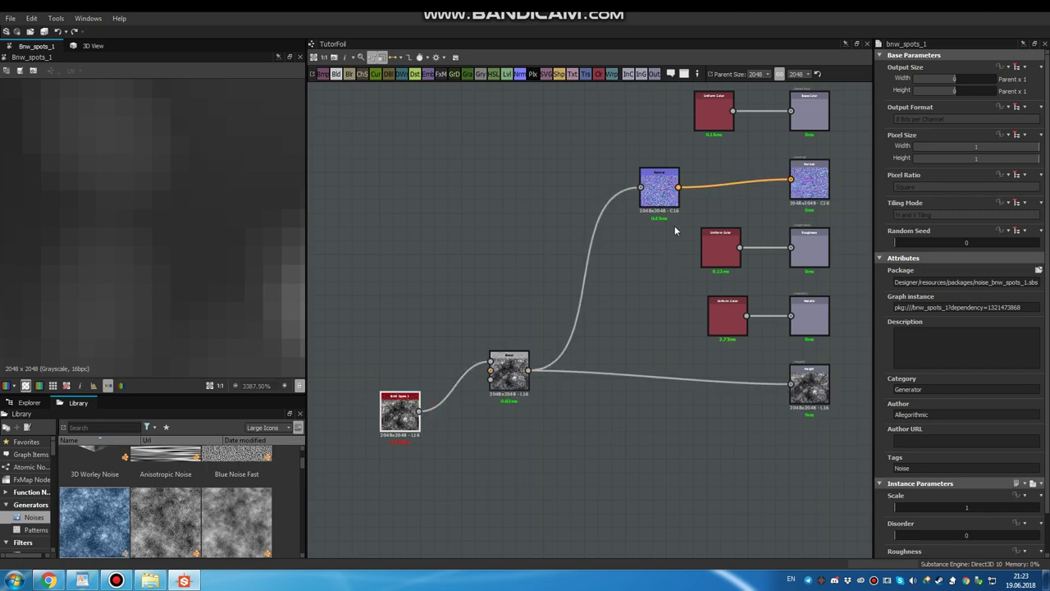
Lower the Normal node's intensity to 8.18, check the sphere in the 3D view, and reduce the intensity slightly further.
click(93, 46)
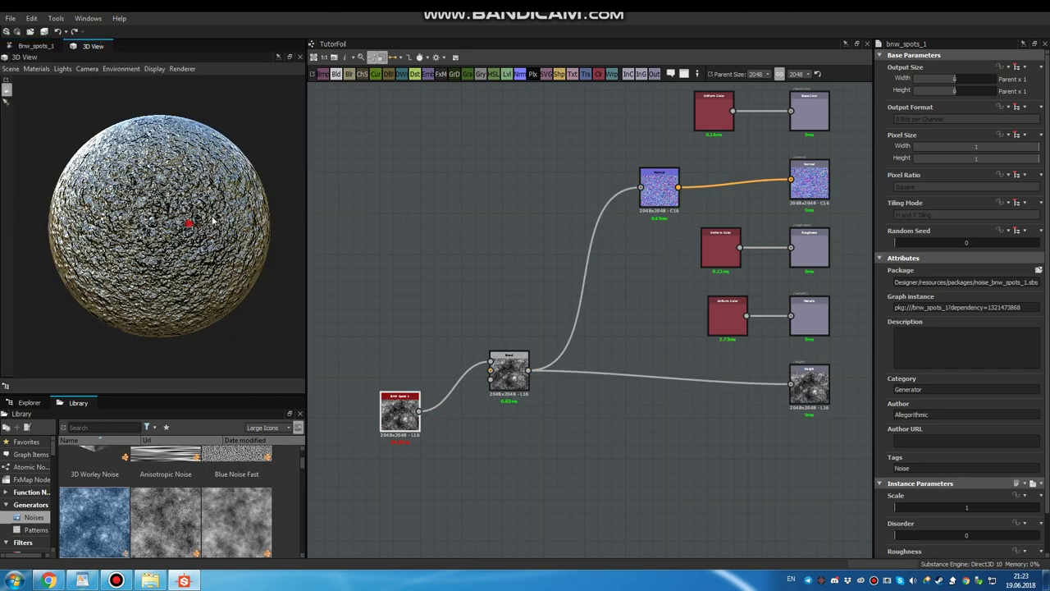
double_click(656, 191)
drag(965, 283, 952, 281)
click(96, 47)
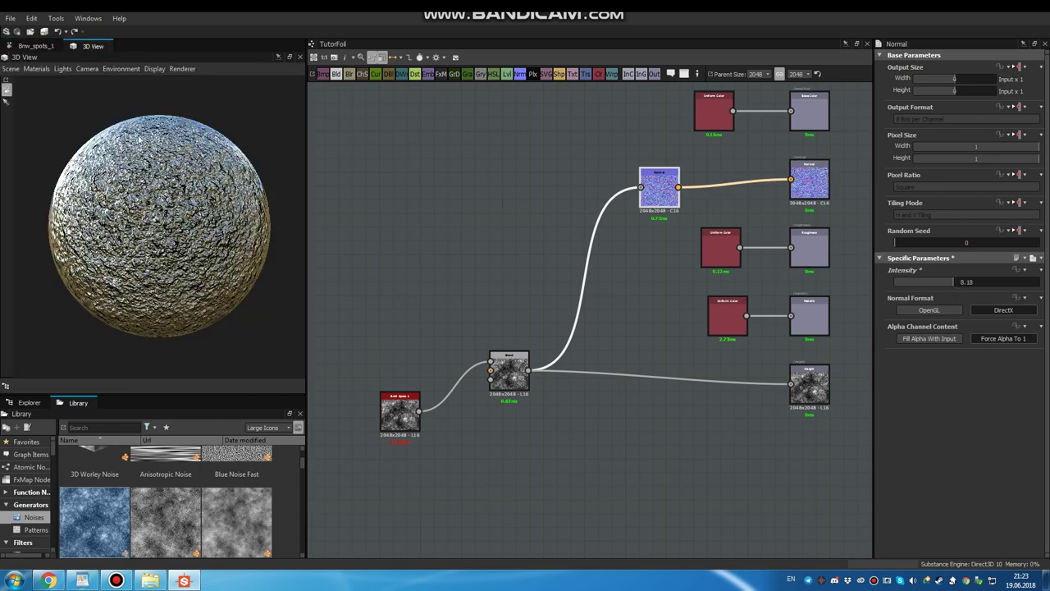
double_click(661, 197)
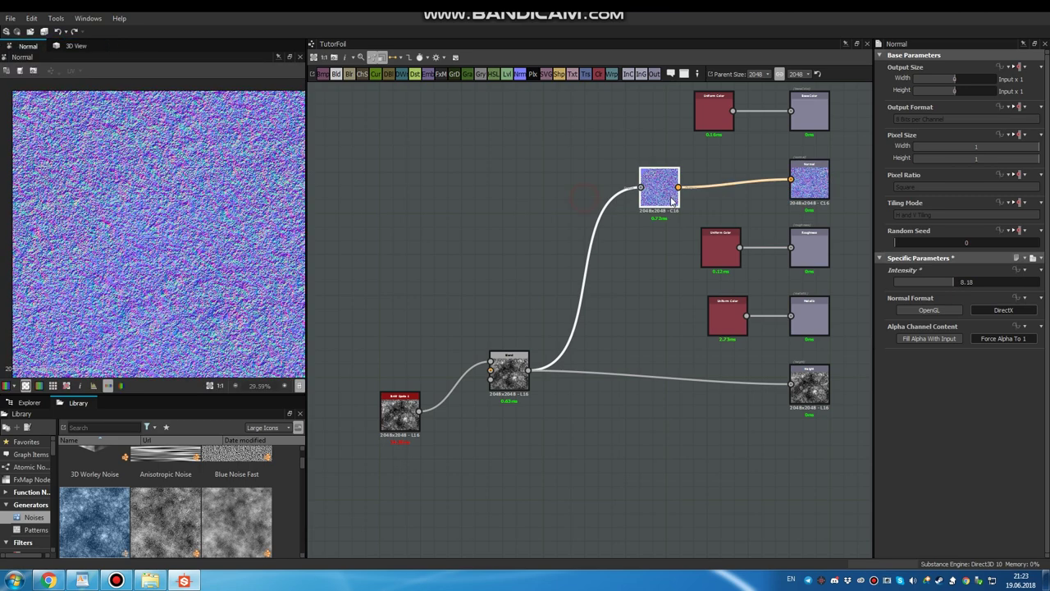
drag(951, 282, 939, 282)
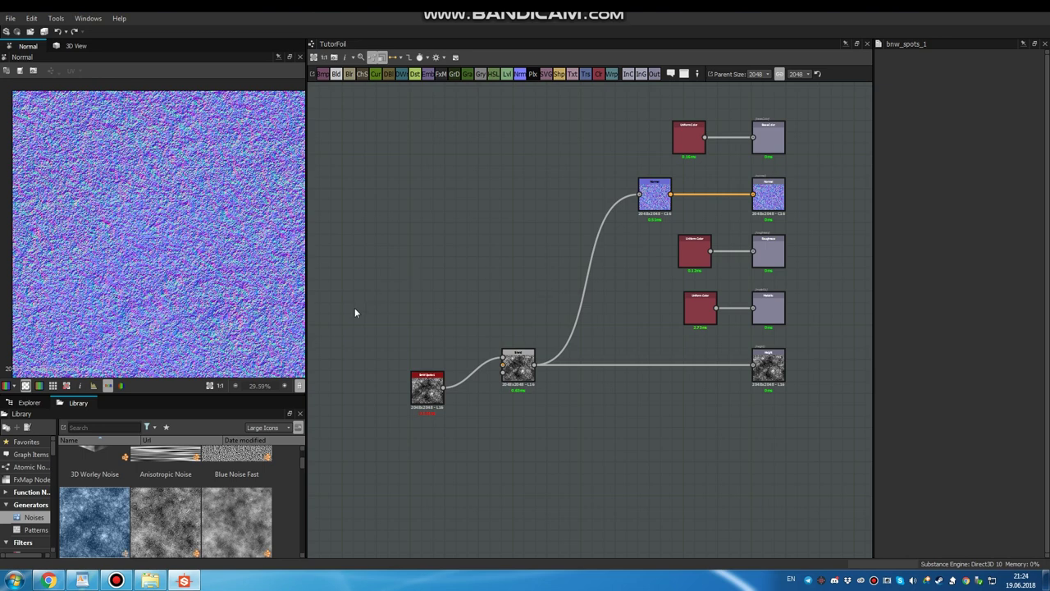
Replace the BnW Spots 1 noise with a Crystal 1 noise node and set its scale to 17.
drag(361, 301, 438, 418)
key(Delete)
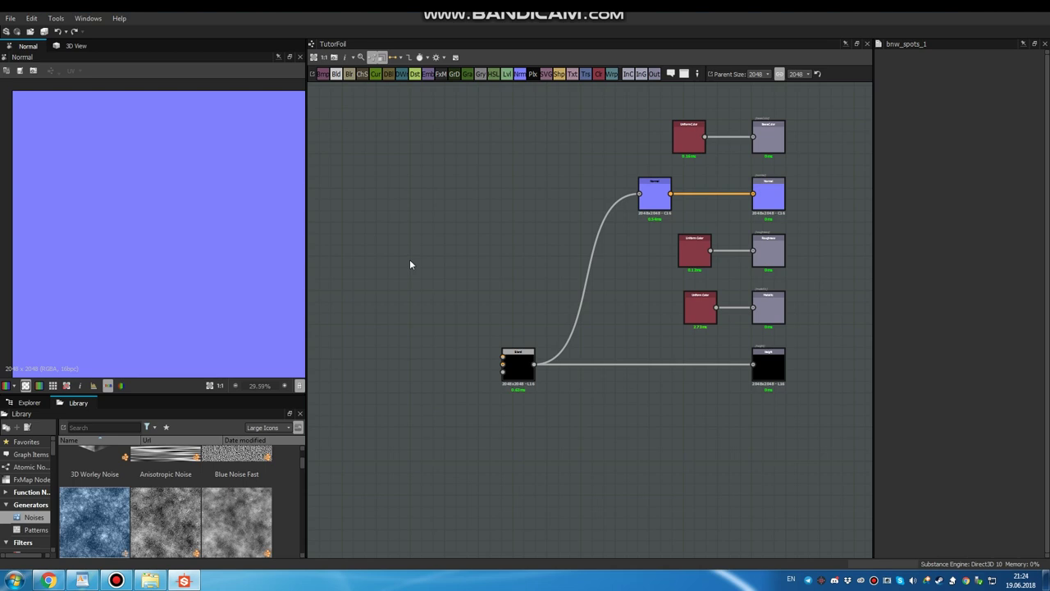
key(space)
text(cry)
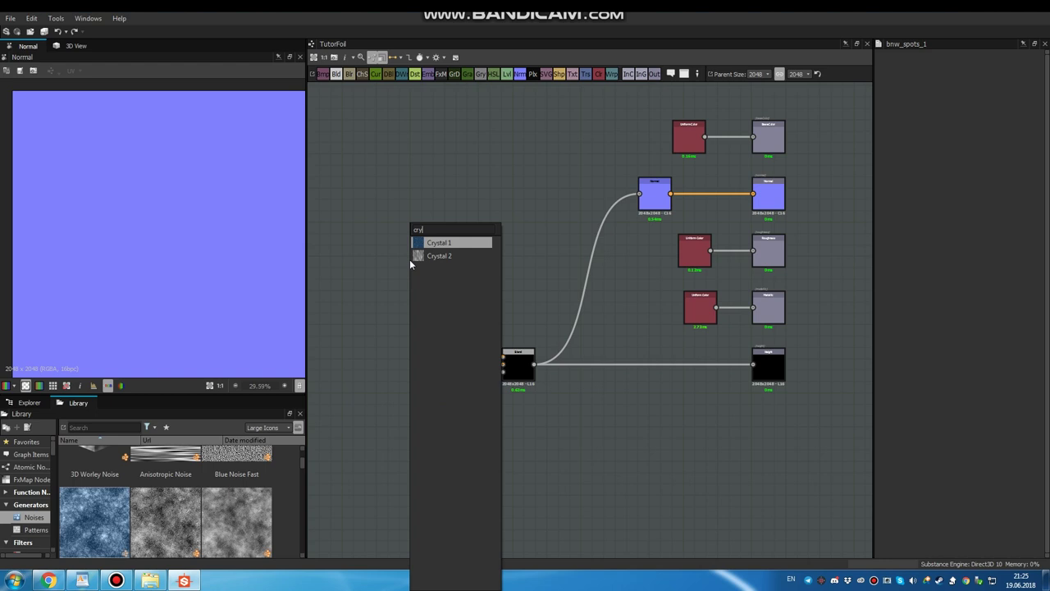
key(Return)
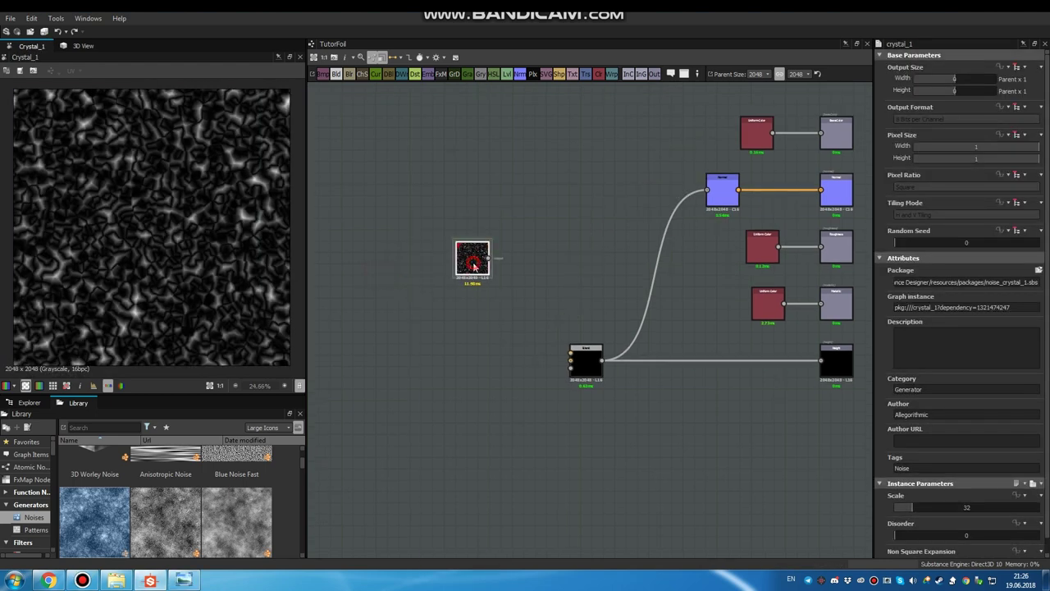
drag(913, 510, 903, 507)
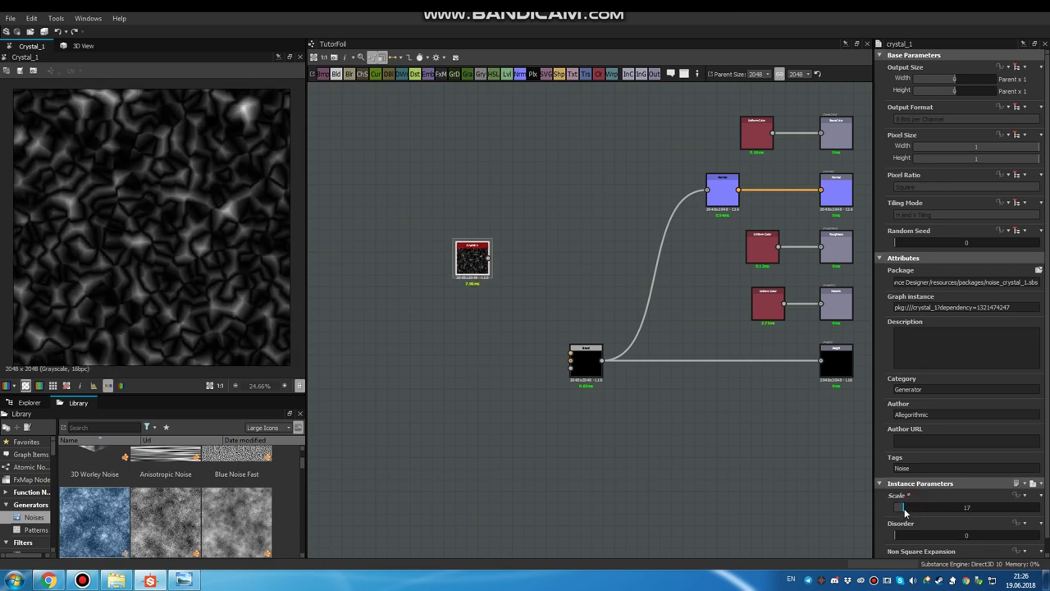
Duplicate the Crystal 1 node below the original and set the copy's scale to 9 and disorder to 0.48.
middle_drag(474, 268, 446, 261)
drag(445, 260, 401, 261)
middle_drag(415, 275, 546, 257)
click(527, 244)
key(ctrl+d)
drag(586, 323, 525, 303)
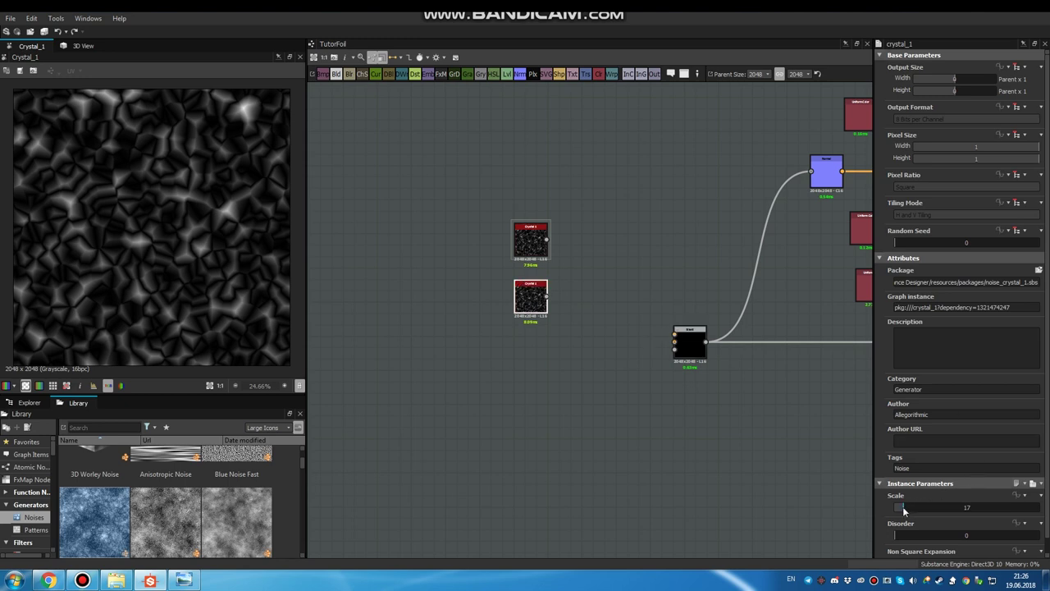
drag(902, 506, 963, 531)
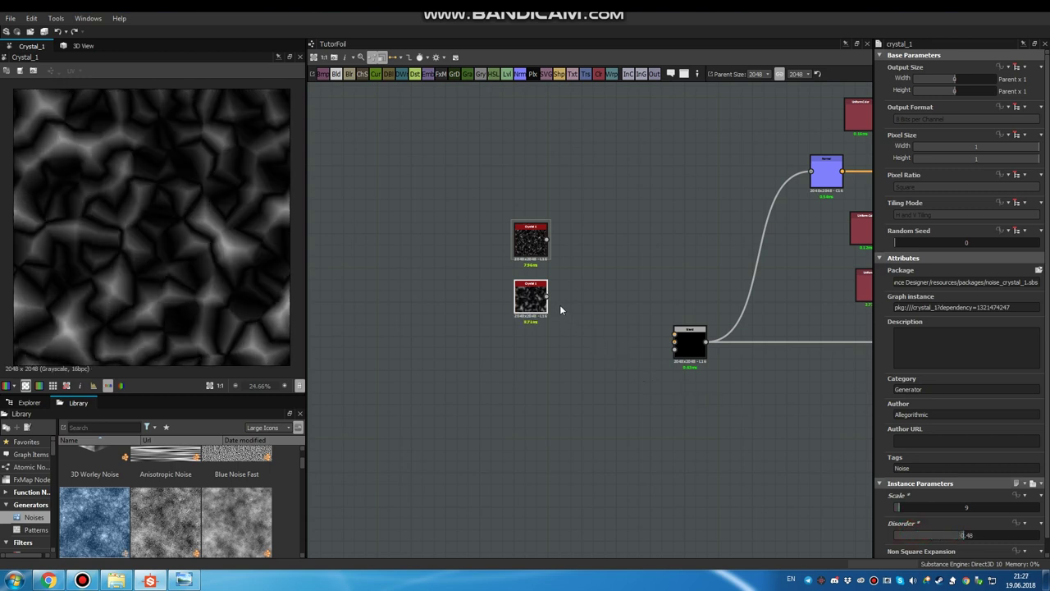
Add a Levels node after the upper Crystal 1 and lower its input white point slightly to brighten the noise.
scroll(556, 307, up, 5)
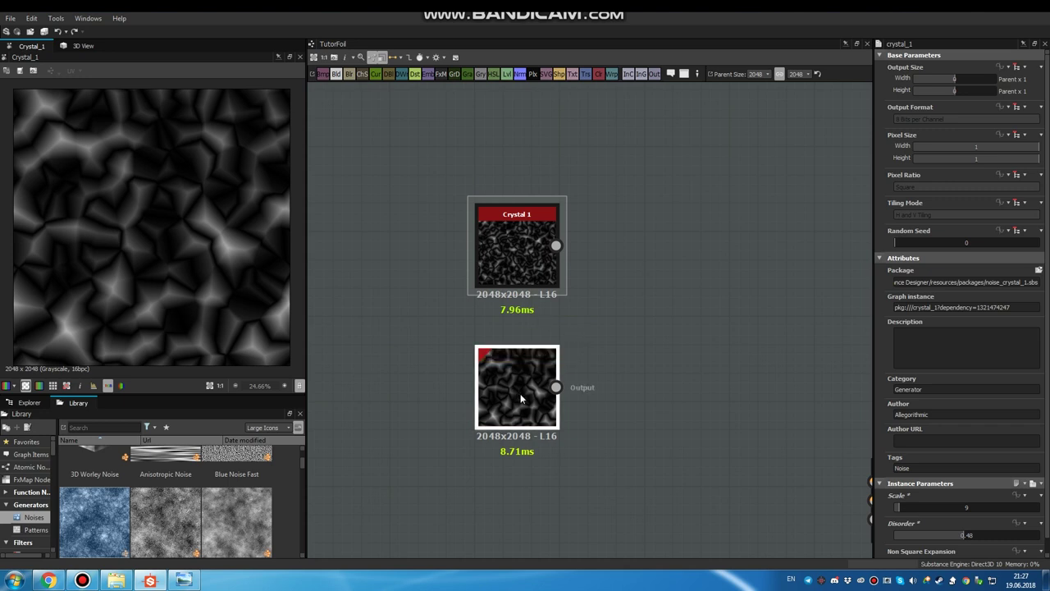
click(524, 246)
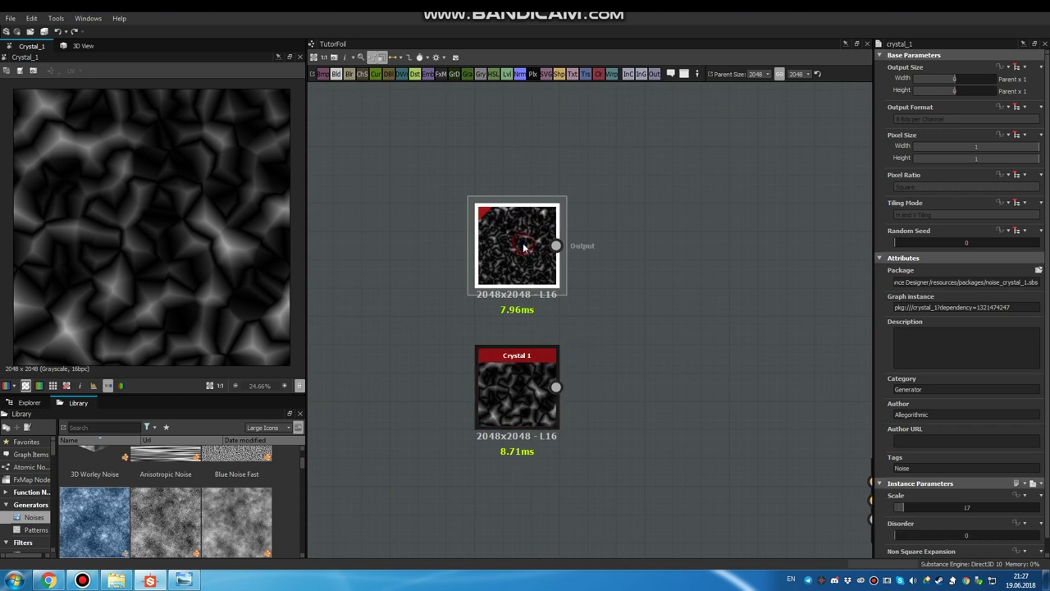
key(space)
click(578, 199)
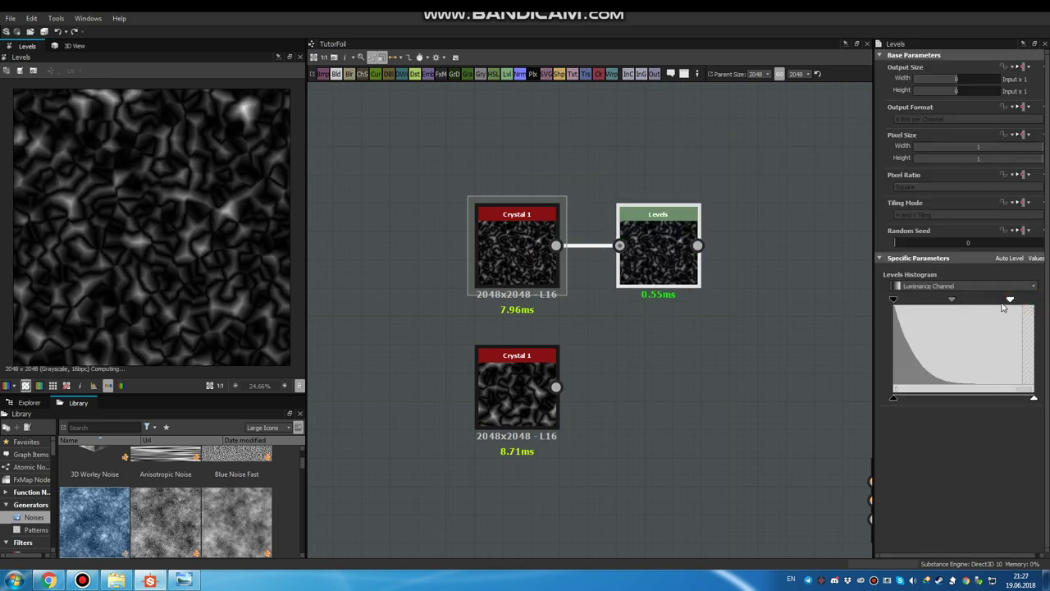
drag(1035, 302, 994, 300)
Add a Levels node after the lower Crystal 1 and reduce its input white point to increase the contrast.
click(523, 391)
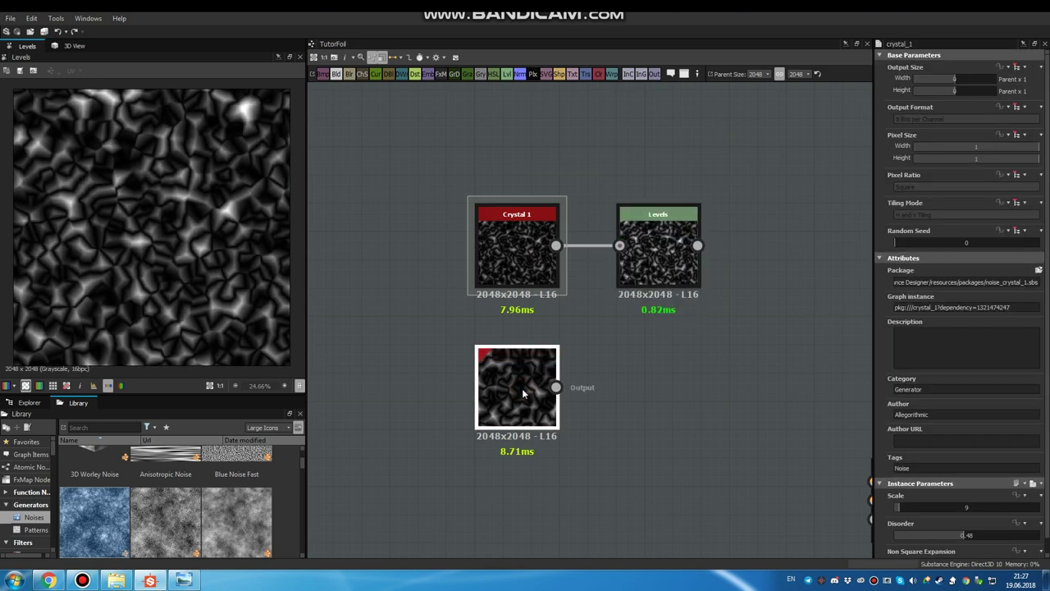
key(space)
click(566, 339)
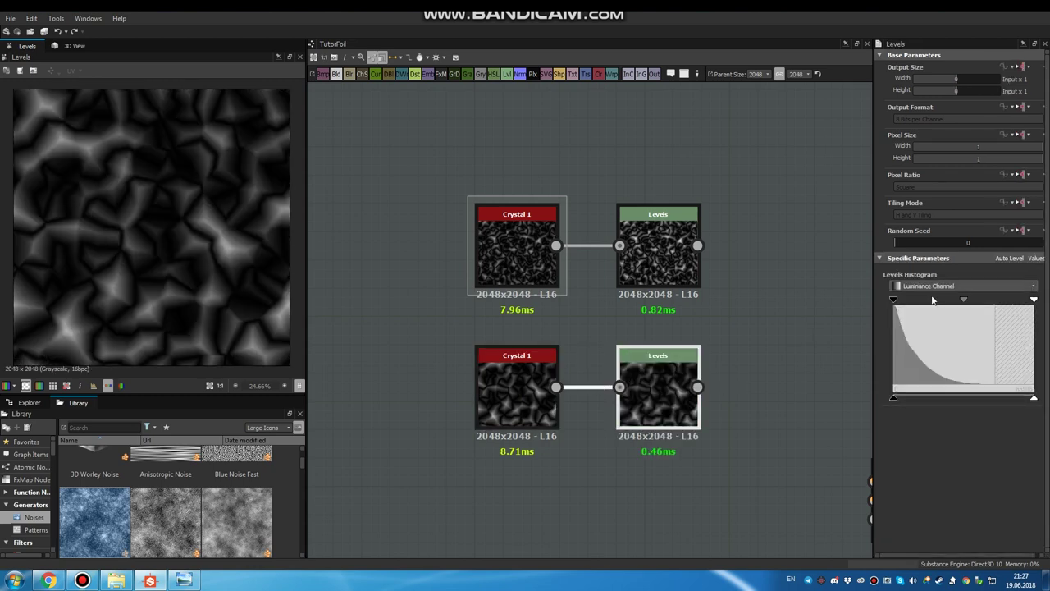
drag(984, 300, 974, 300)
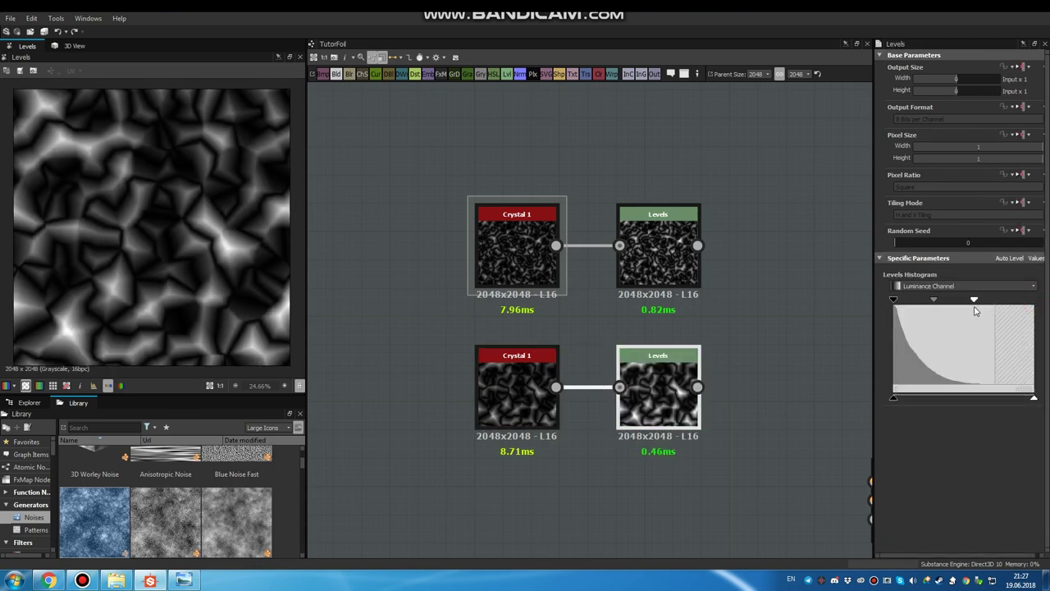
Move both Crystal 1 and Levels pairs farther to the left, away from the Blend node.
middle_drag(748, 361, 729, 356)
scroll(675, 381, down, 4)
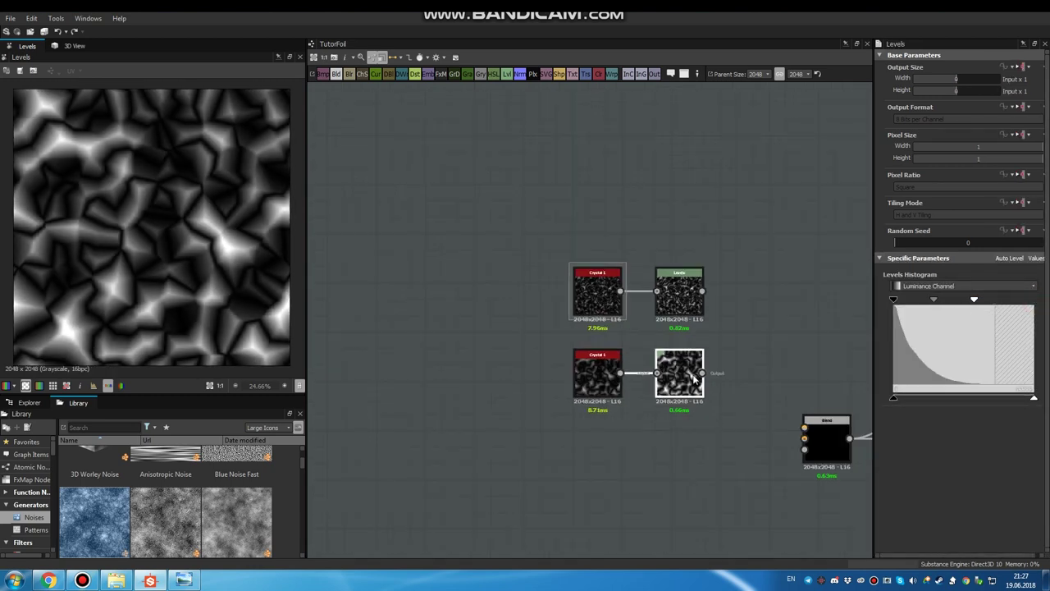
middle_drag(614, 403, 683, 347)
drag(682, 344, 497, 287)
click(574, 340)
scroll(523, 267, up, 1)
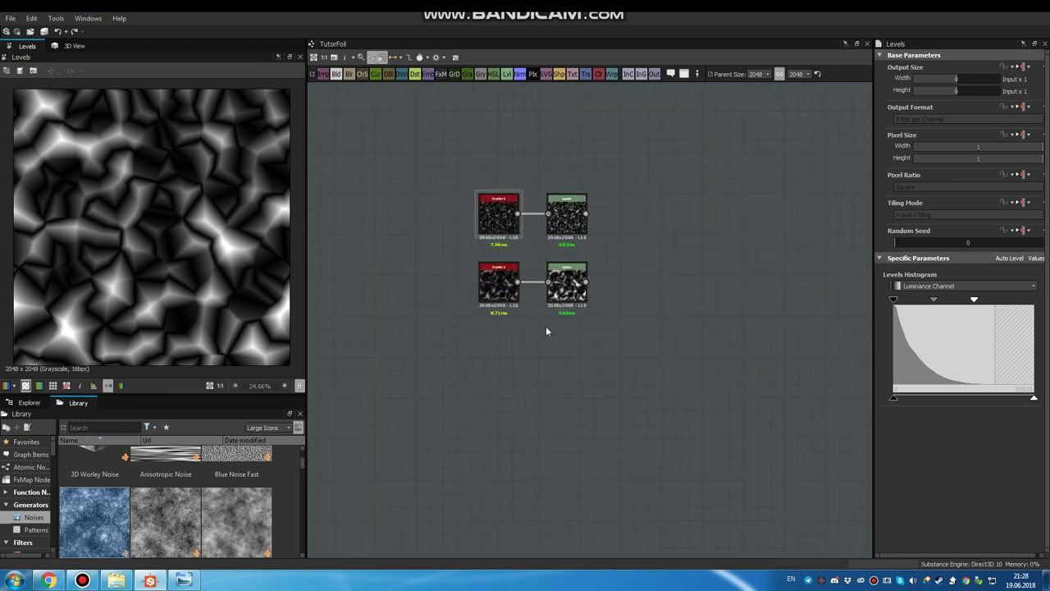
Add a Plasma noise below the two Crystal 1 rows and set its scale to 11.
scroll(547, 331, up, 2)
key(space)
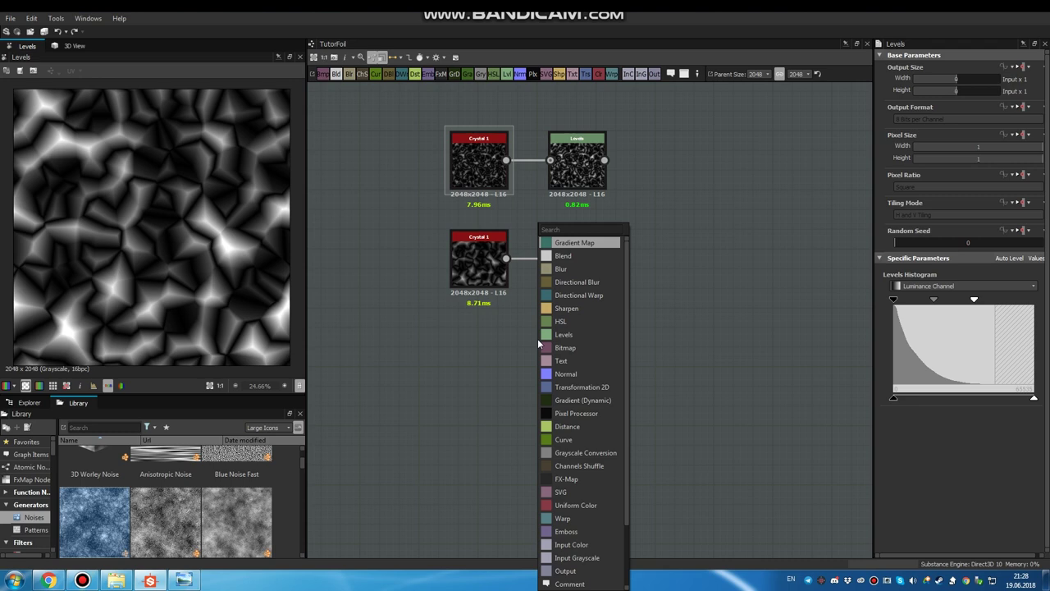
text(plas)
key(Return)
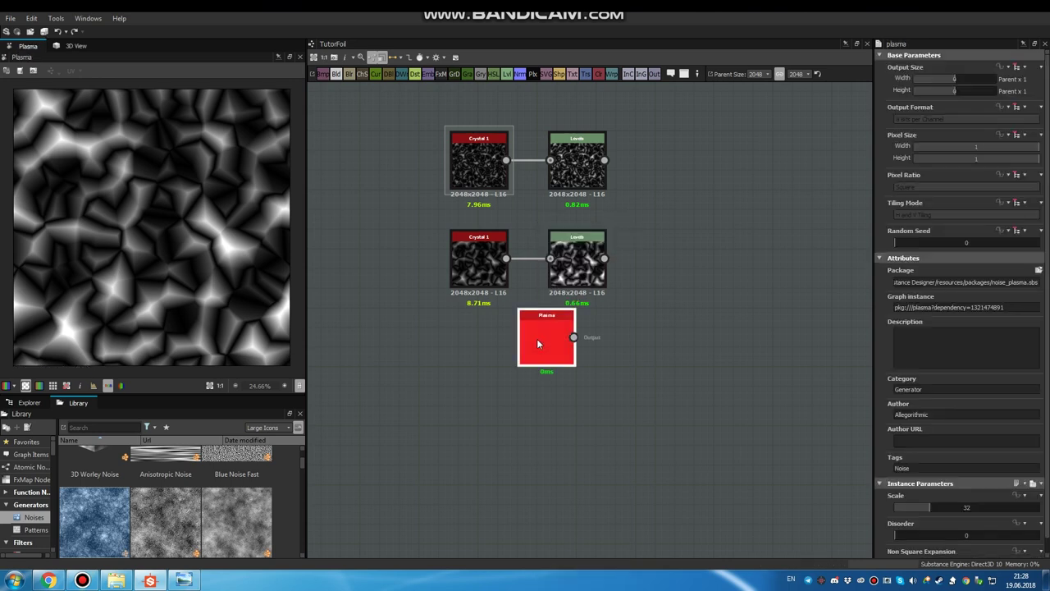
drag(537, 338, 498, 399)
middle_drag(499, 397, 493, 396)
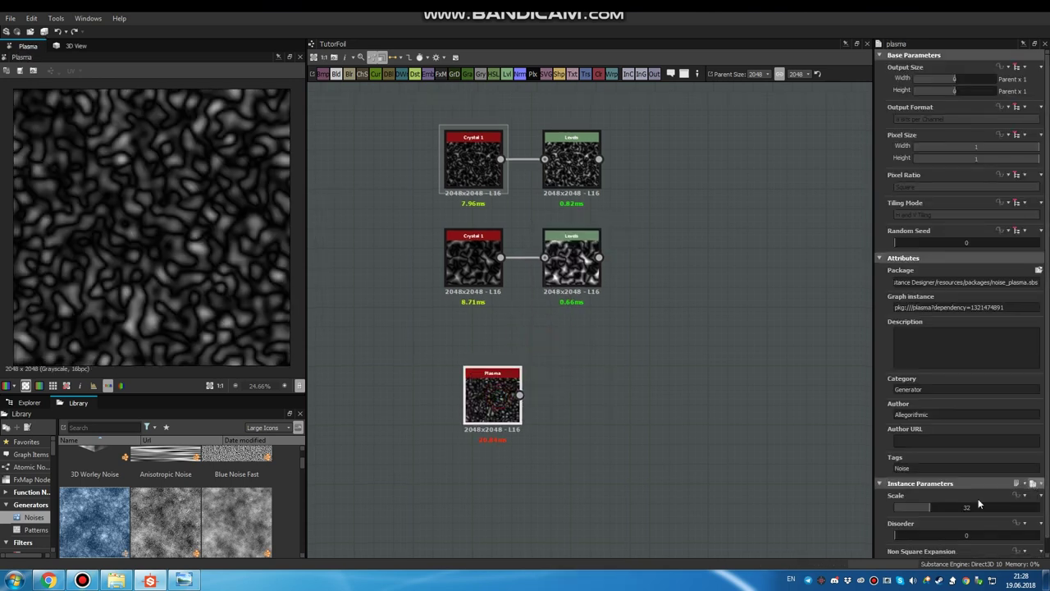
drag(925, 507, 906, 511)
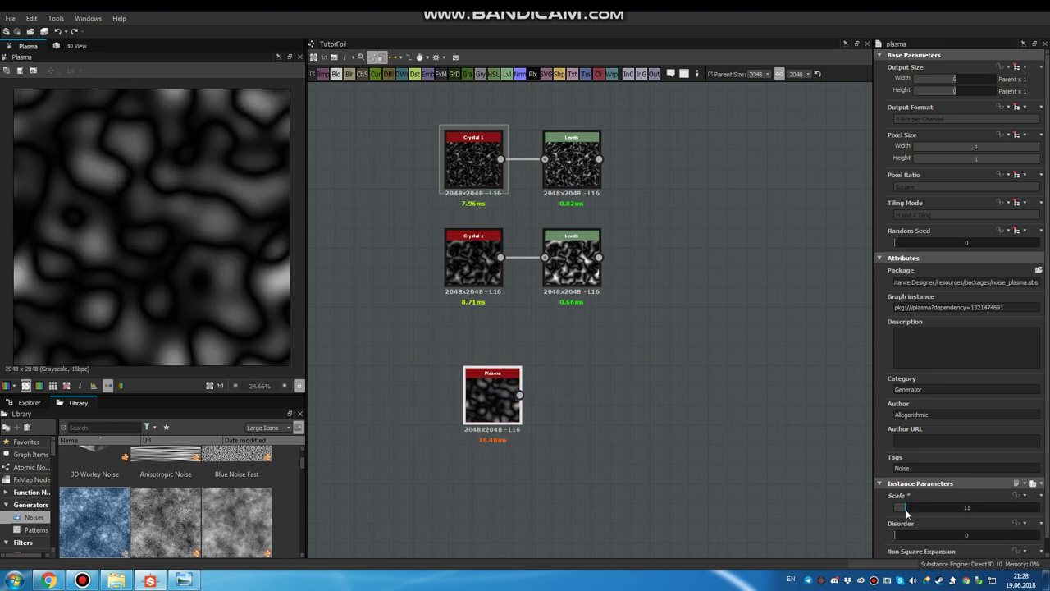
Add a Blur HQ Grayscale node after the Plasma noise and set its intensity to 6.97.
click(496, 389)
middle_click(496, 388)
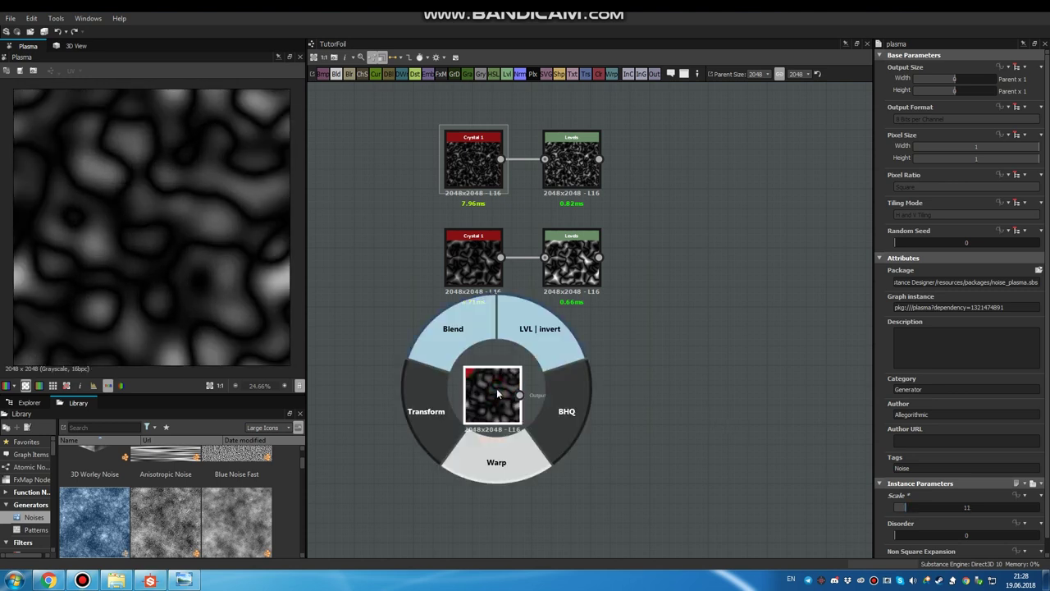
click(581, 421)
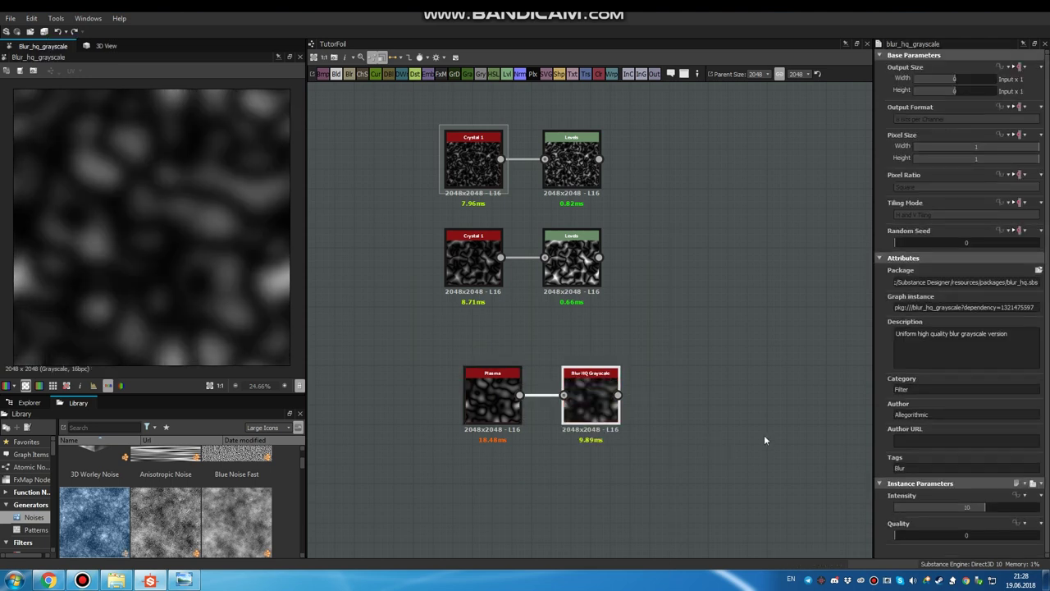
drag(970, 511, 960, 511)
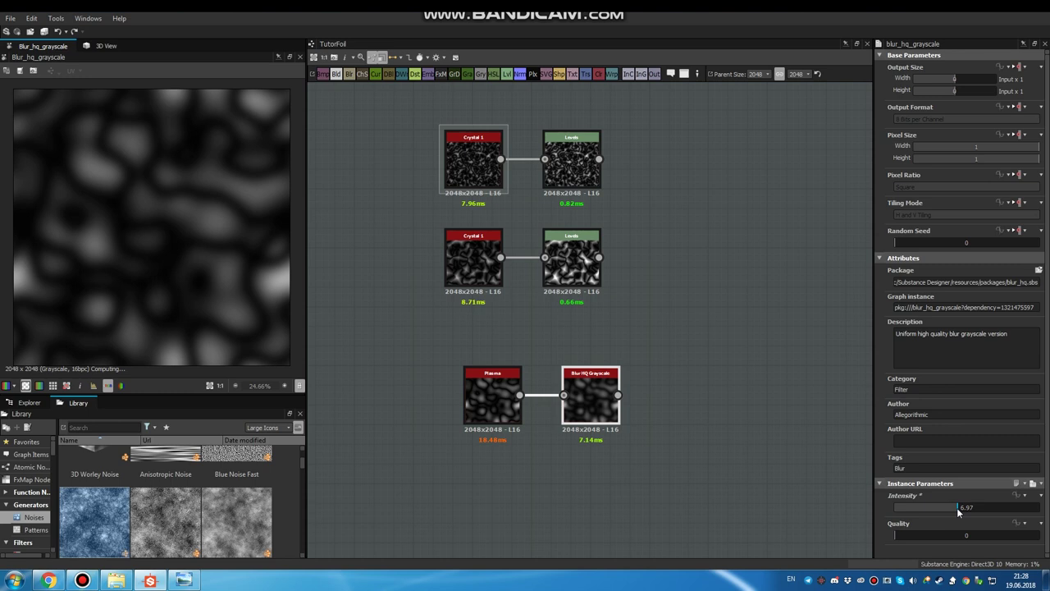
middle_drag(653, 383, 623, 393)
Add a Warp node after the lower Levels and connect the blurred Plasma to its gradient input.
click(539, 275)
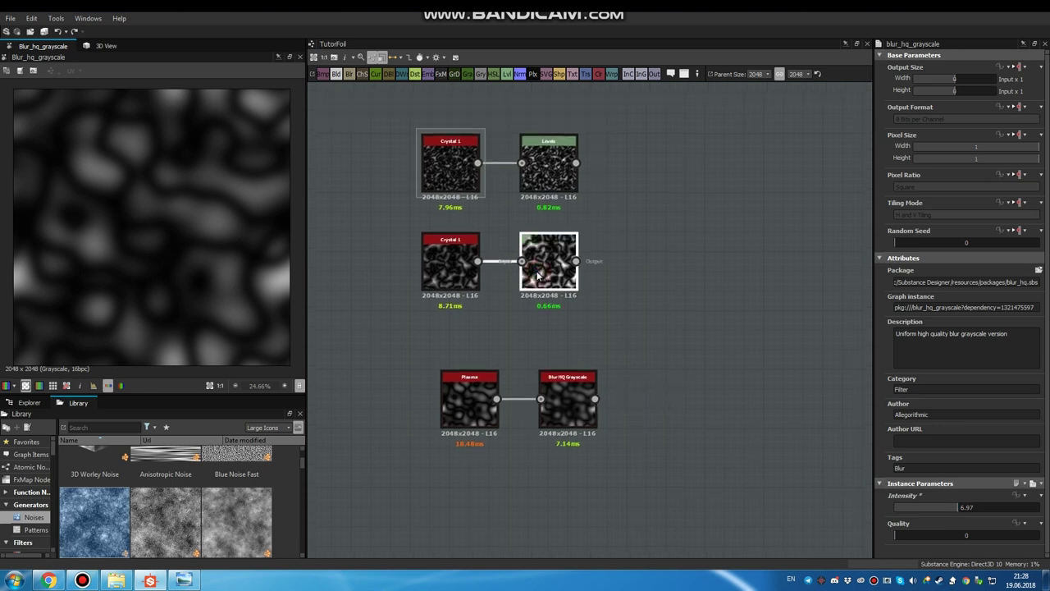
right_drag(539, 270, 545, 335)
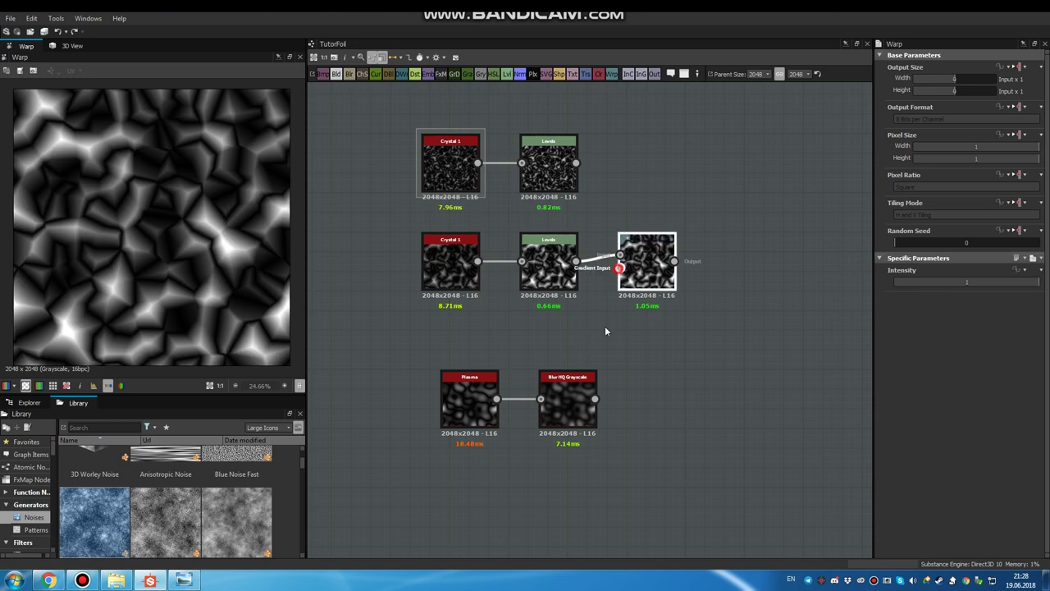
drag(619, 268, 594, 399)
drag(659, 276, 667, 296)
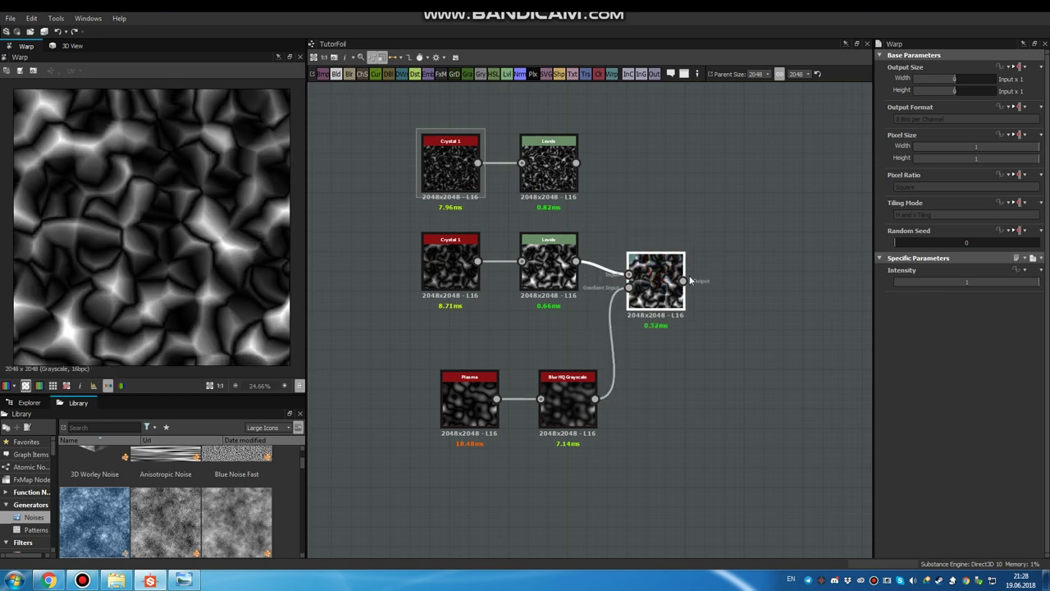
Try an intensity of 2 on the Warp node and set it back to 1.
click(966, 282)
text(2)
key(Return)
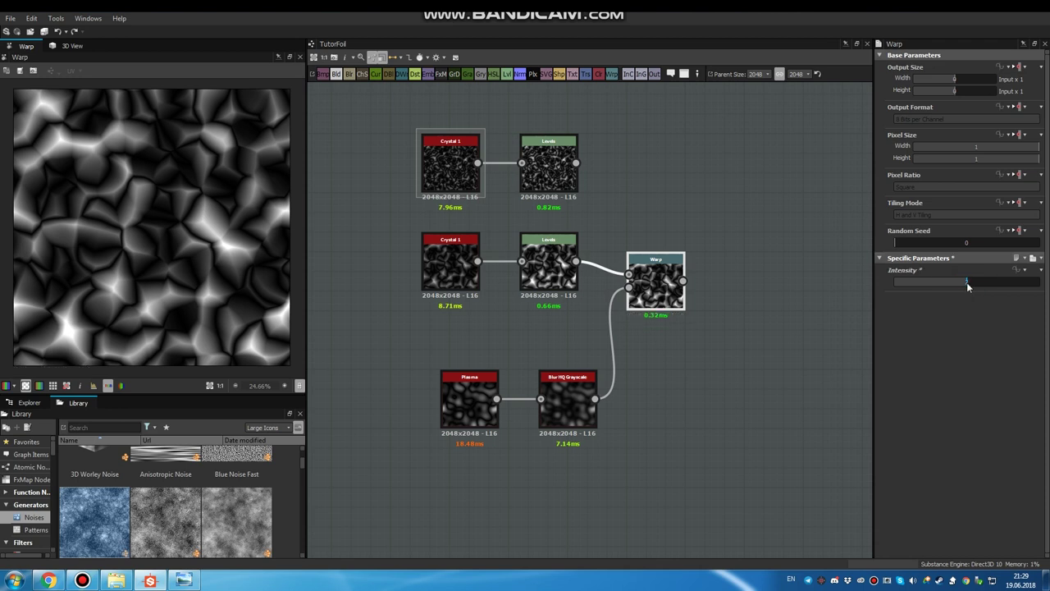
click(966, 282)
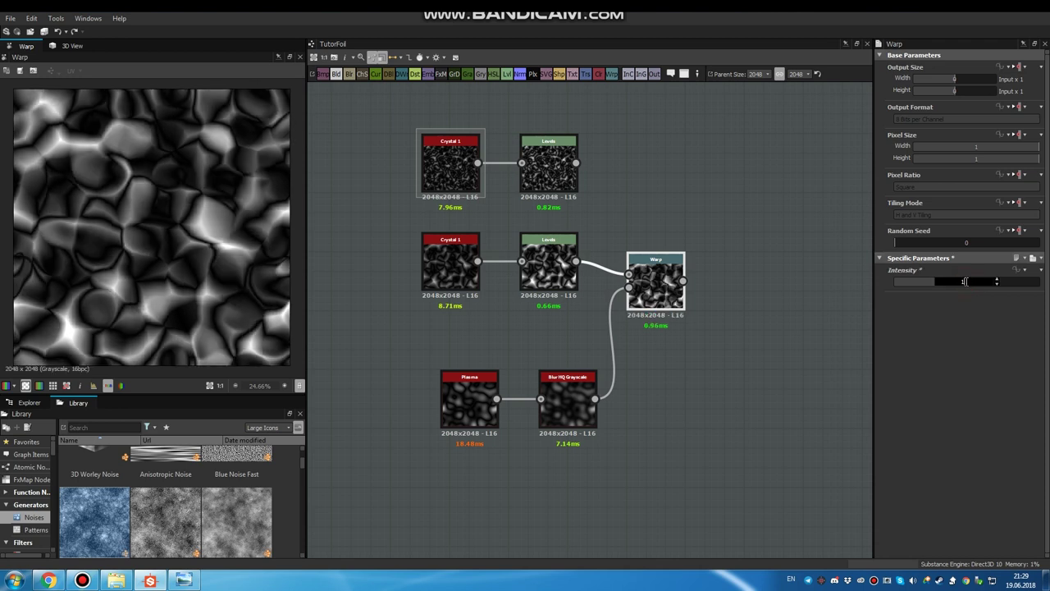
text(1)
key(Return)
Move the Warp node farther right and add a second Warp after the upper Levels, placed above the first Warp.
middle_drag(747, 327, 757, 325)
drag(678, 282, 726, 262)
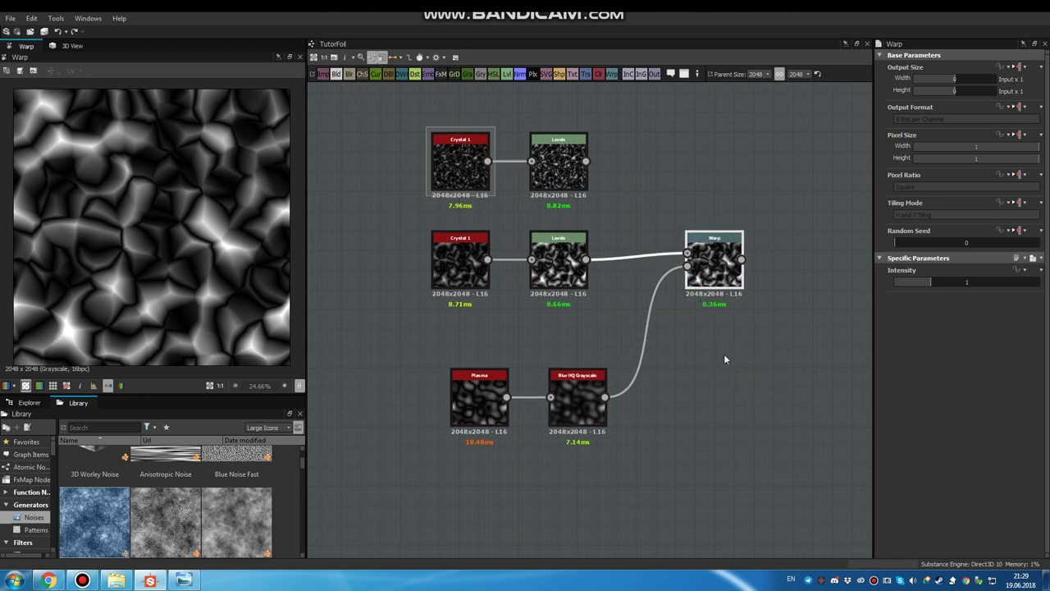
middle_drag(724, 353, 717, 351)
click(698, 170)
click(562, 168)
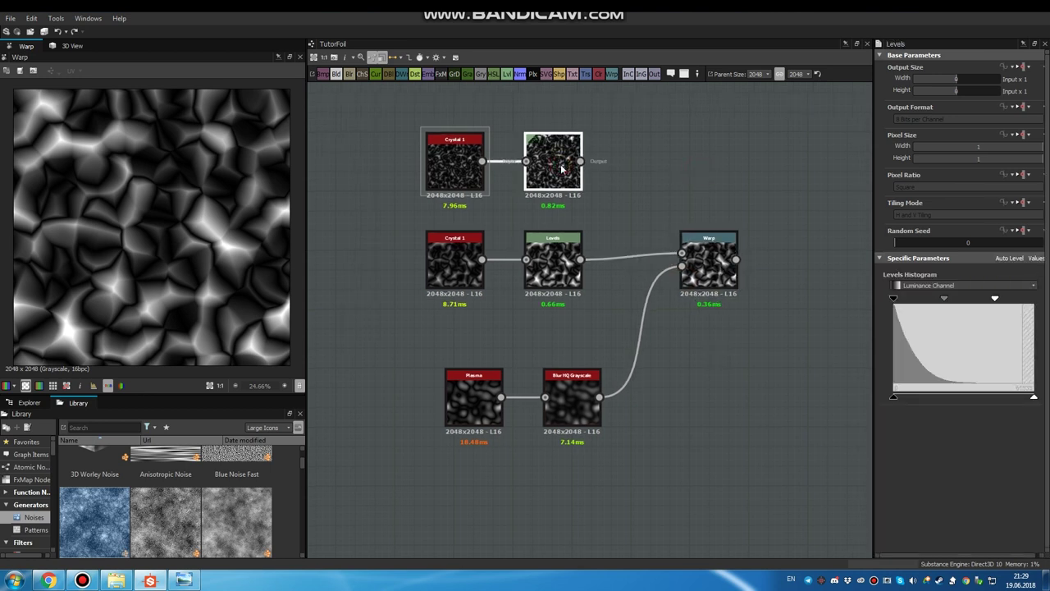
right_click(561, 166)
click(561, 237)
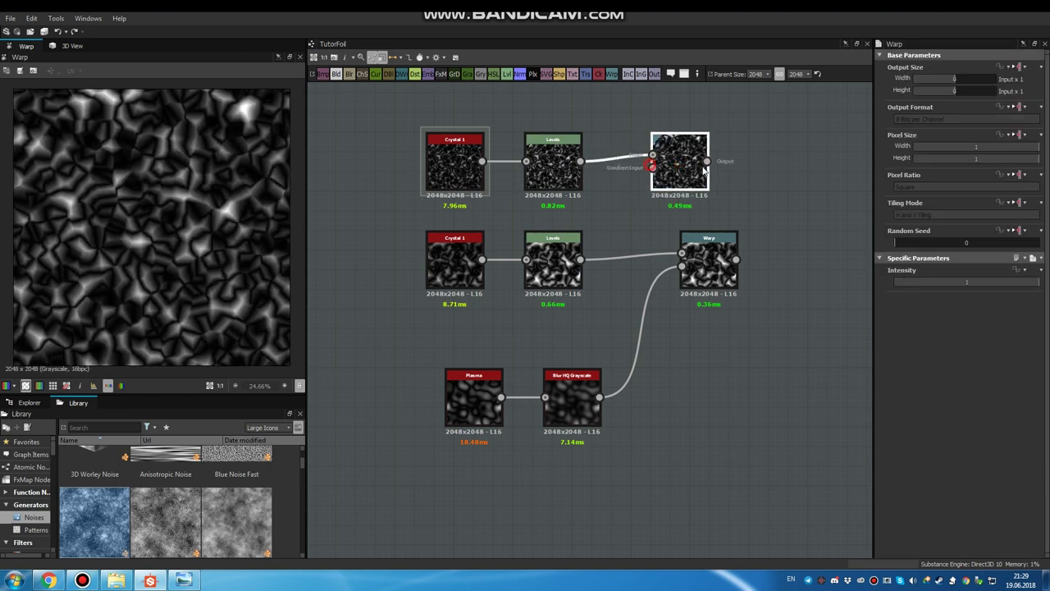
middle_drag(667, 371, 639, 351)
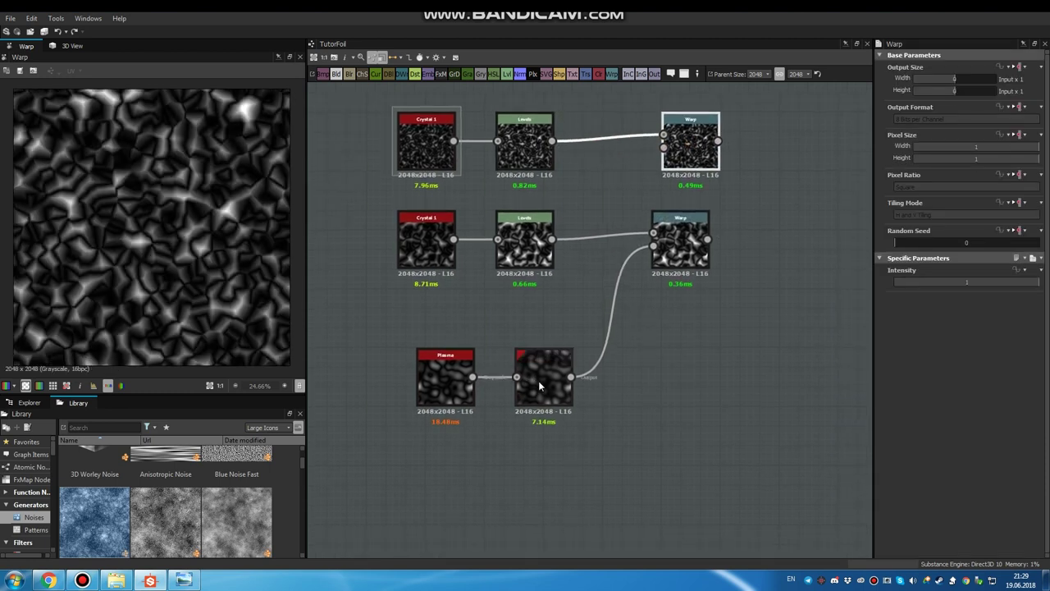
right_click(679, 378)
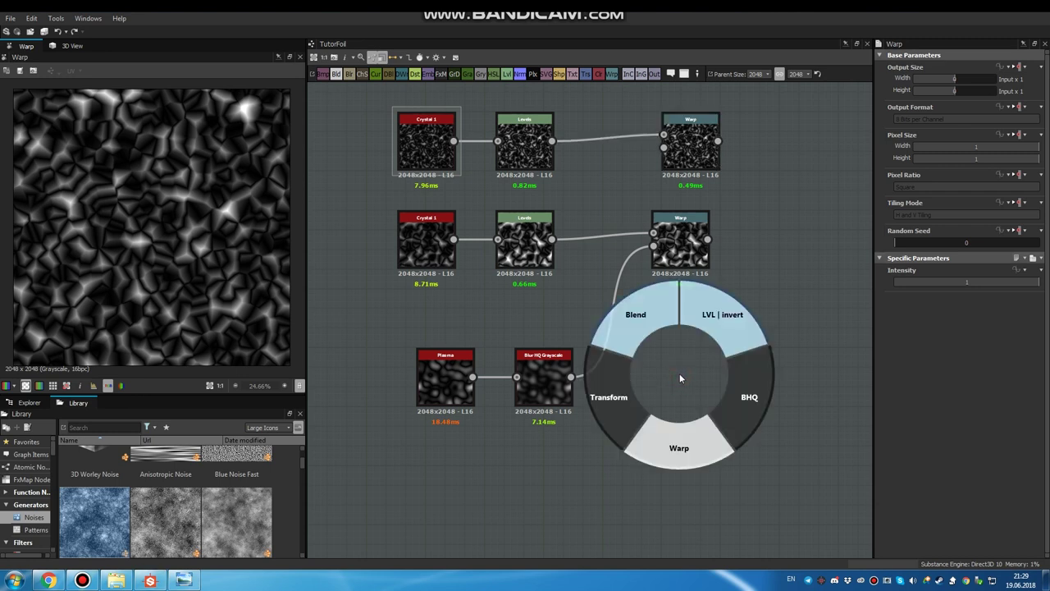
Add a Safe Transform Grayscale node beyond the Blur HQ Grayscale and connect the blurred Plasma to its input.
click(611, 397)
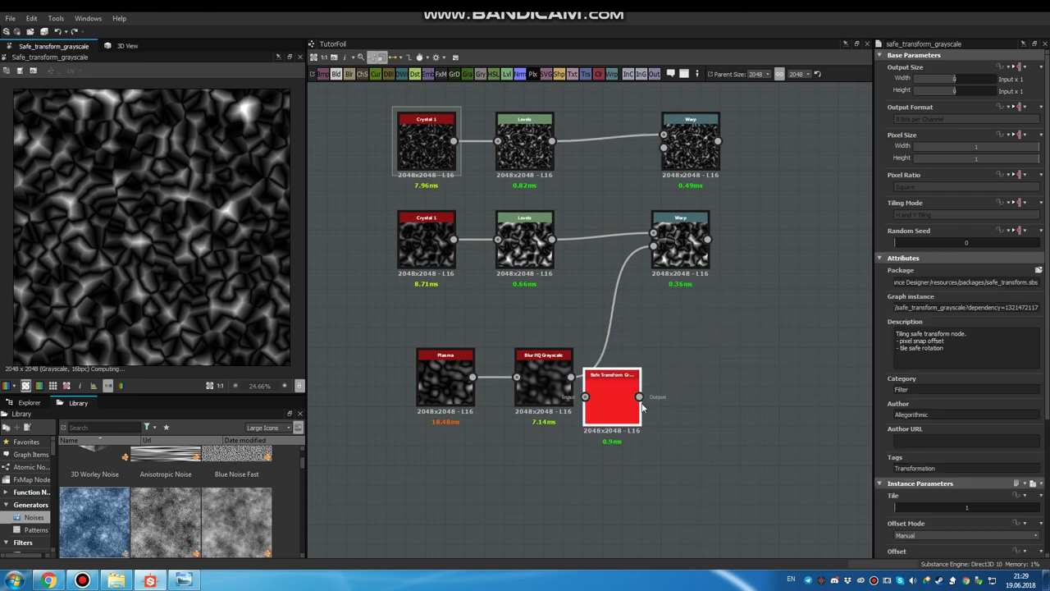
drag(685, 386, 724, 366)
drag(572, 377, 663, 377)
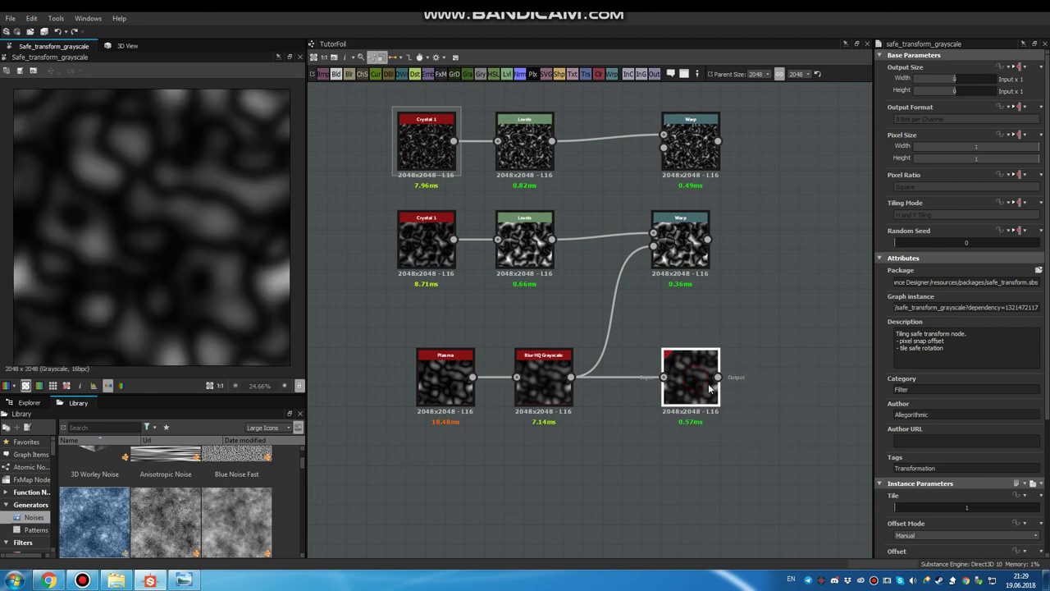
Set the Safe Transform's tile to 3 and its rotation to 90 degrees.
click(899, 507)
drag(900, 508, 803, 421)
scroll(960, 508, down, 3)
middle_drag(695, 371, 676, 392)
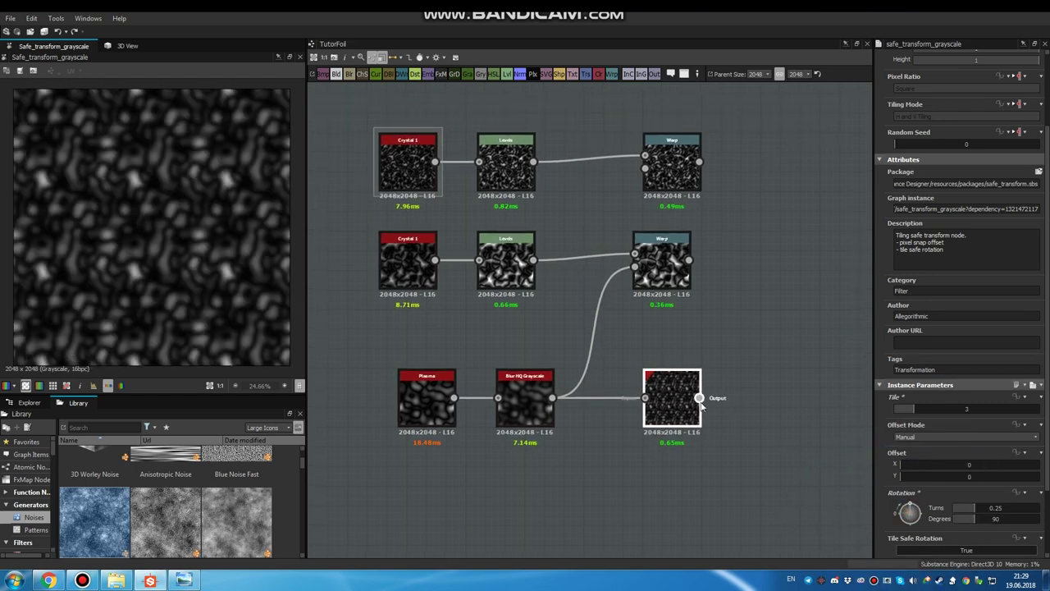
Connect the Safe Transform output to the upper Warp's gradient input and set that Warp's intensity to 0.08.
drag(699, 398, 645, 168)
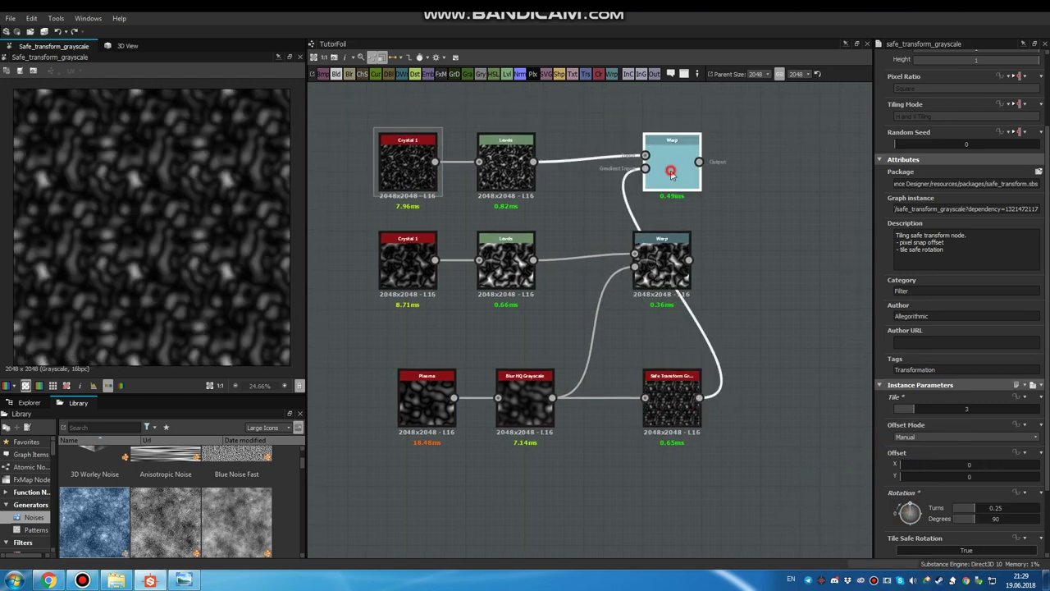
click(670, 174)
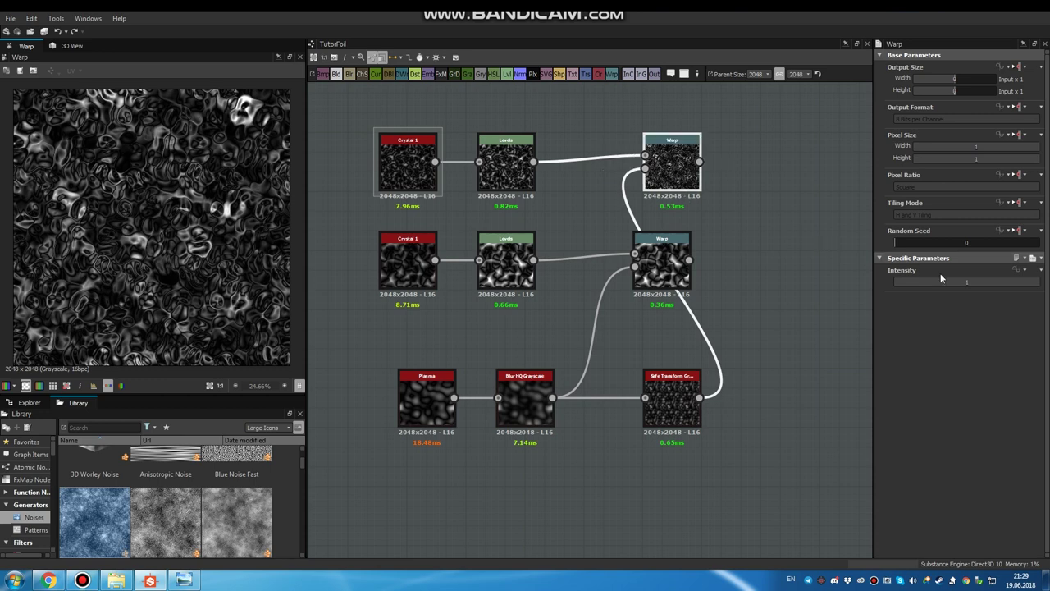
drag(908, 286, 903, 285)
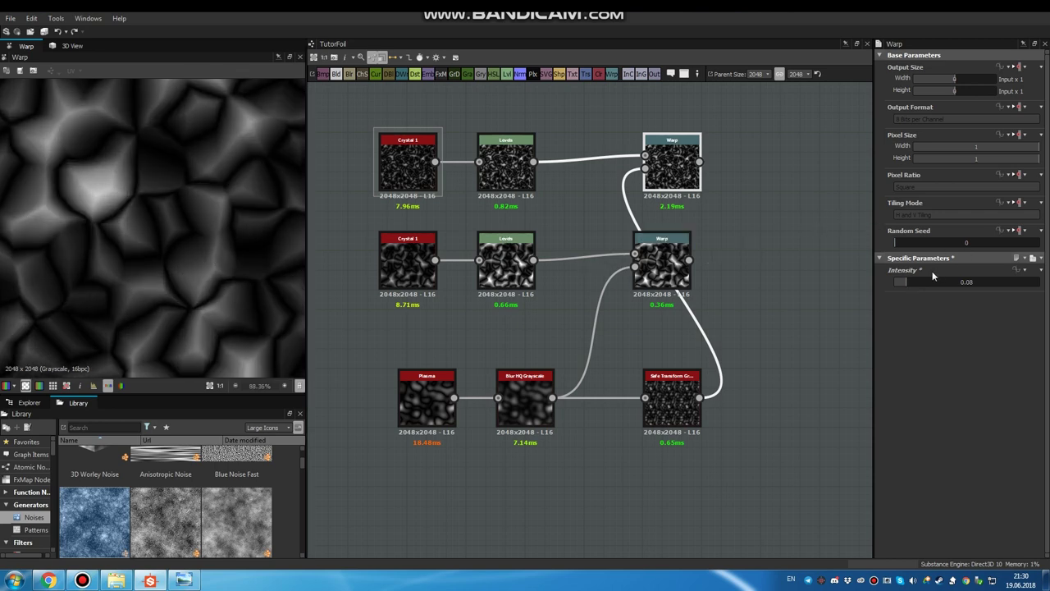
drag(908, 283, 906, 282)
Move the whole group of noise, Levels, Warp and transform nodes farther left, away from the output nodes.
scroll(639, 341, down, 6)
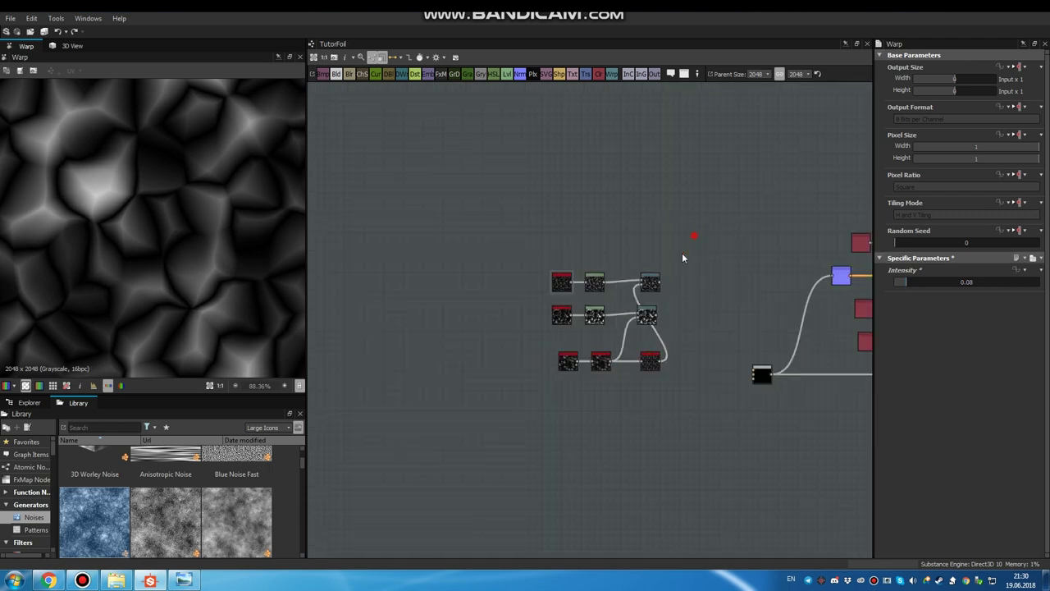
drag(490, 423, 488, 424)
drag(647, 314, 413, 307)
click(501, 307)
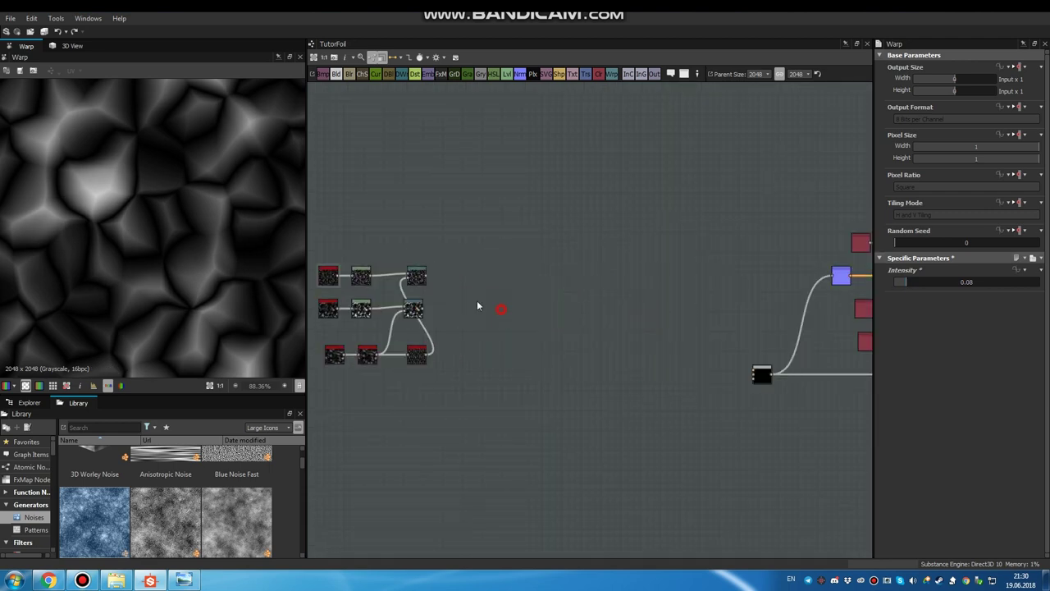
Add a Blend node after the two Warps, with the upper Warp as foreground and the lower Warp as background.
middle_drag(429, 301, 547, 319)
scroll(546, 319, up, 1)
scroll(546, 321, up, 2)
key(space)
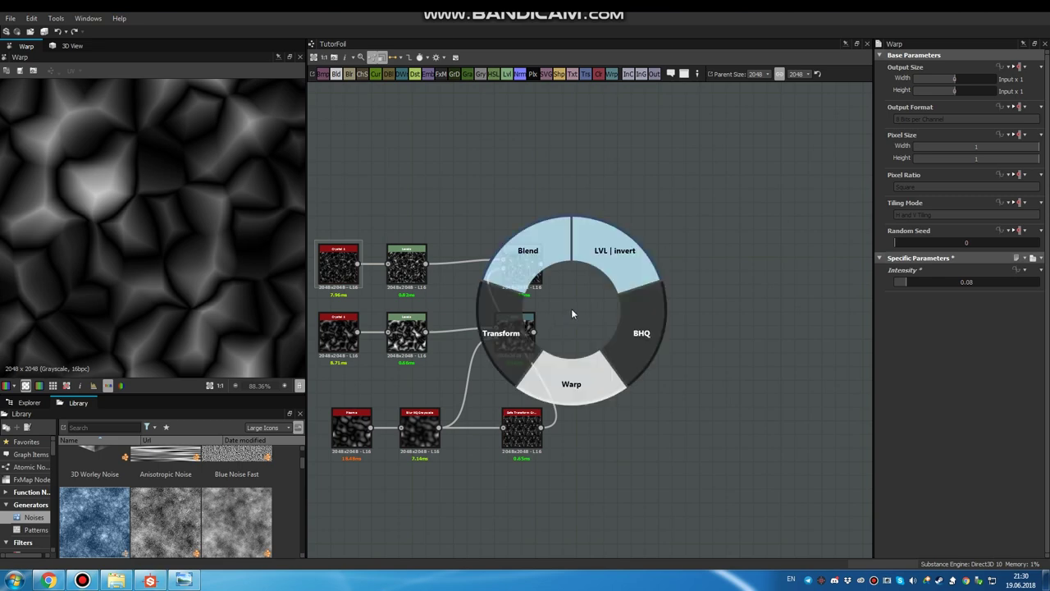
click(530, 246)
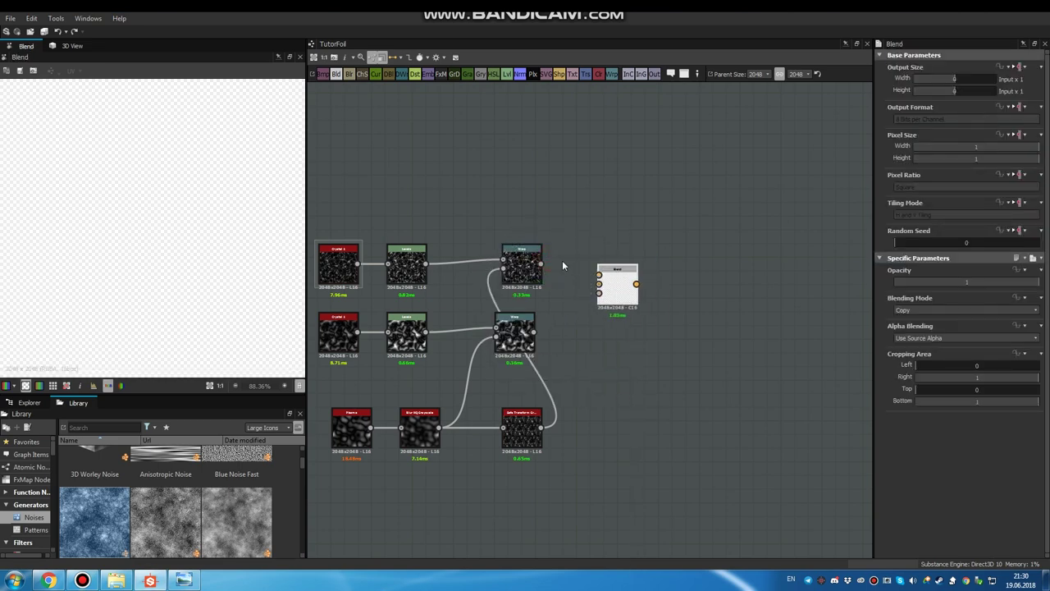
drag(542, 264, 599, 279)
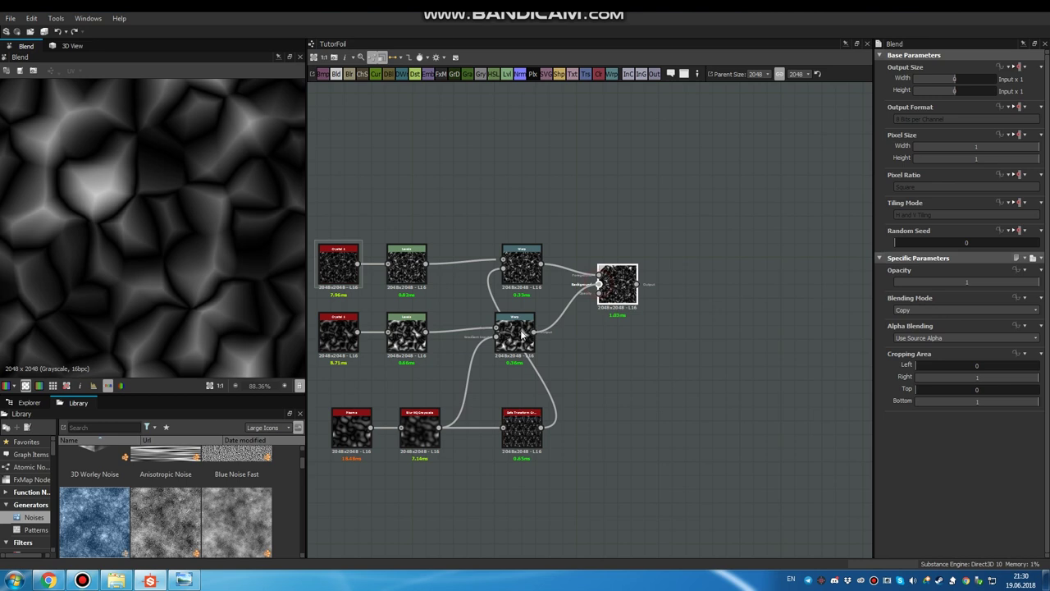
drag(533, 333, 620, 309)
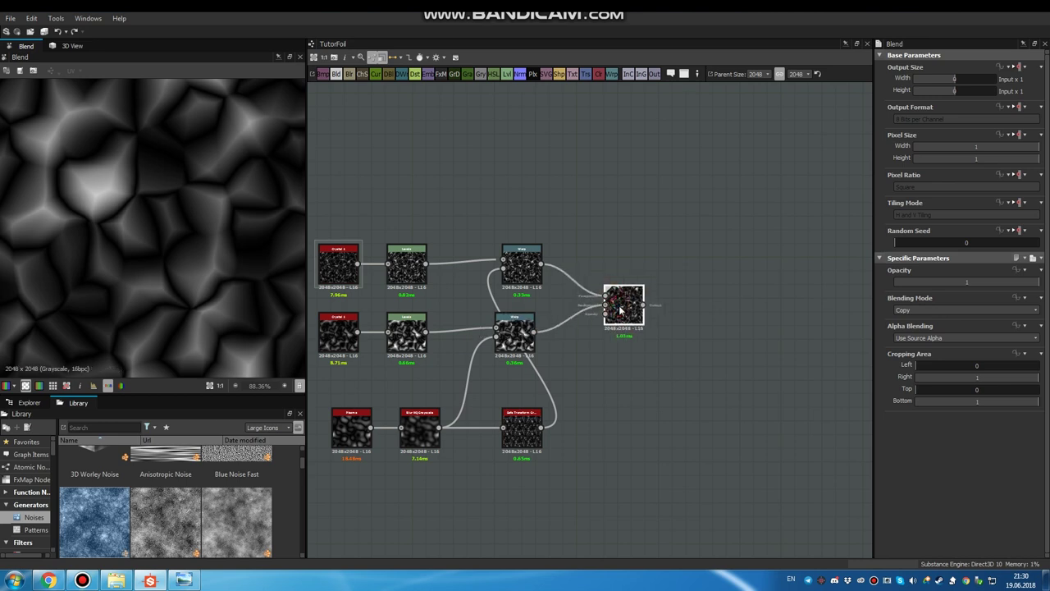
Set the new Blend node's blending mode to Max (Lighten).
click(962, 309)
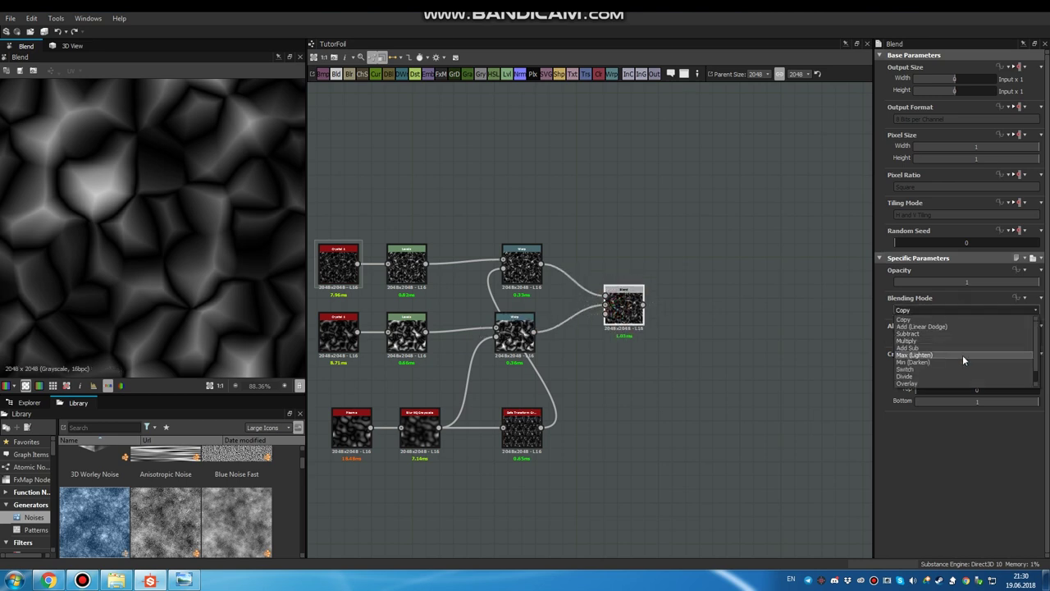
click(962, 354)
scroll(216, 288, down, 5)
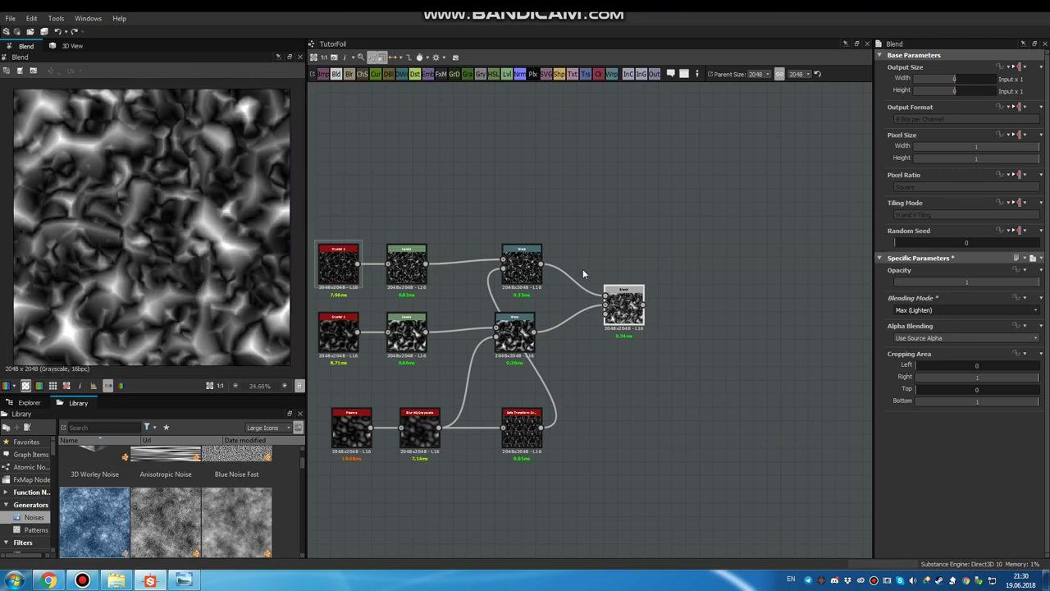
Connect the Blend output to the first input of the grayscale node that feeds the Normal node.
middle_drag(537, 272, 453, 247)
scroll(493, 286, down, 3)
drag(426, 228, 758, 321)
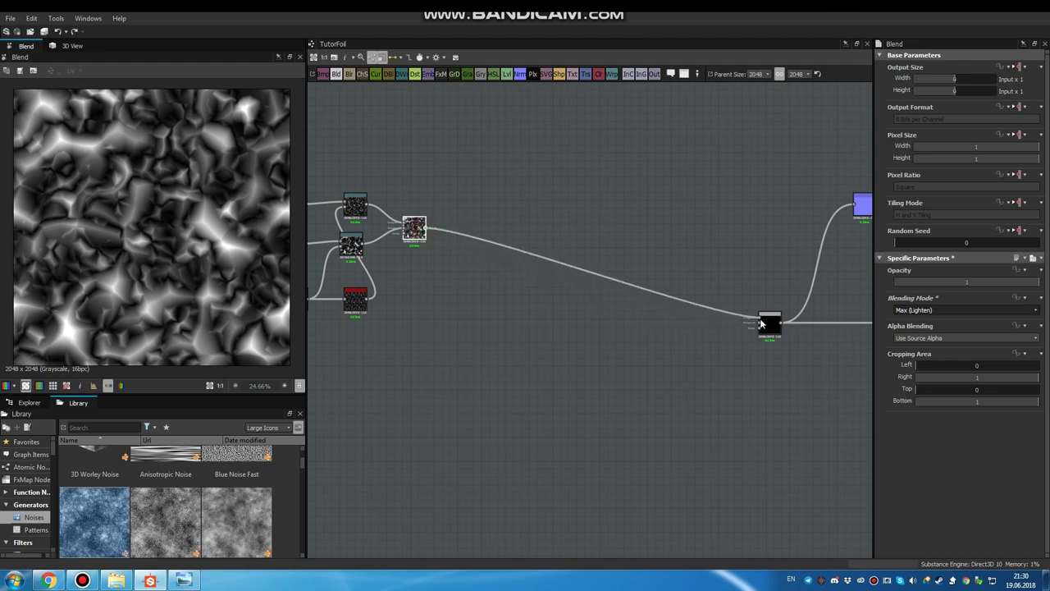
Inspect the foil on the sphere in the 3D view, and examine the blended height pattern up close in 2D.
click(76, 46)
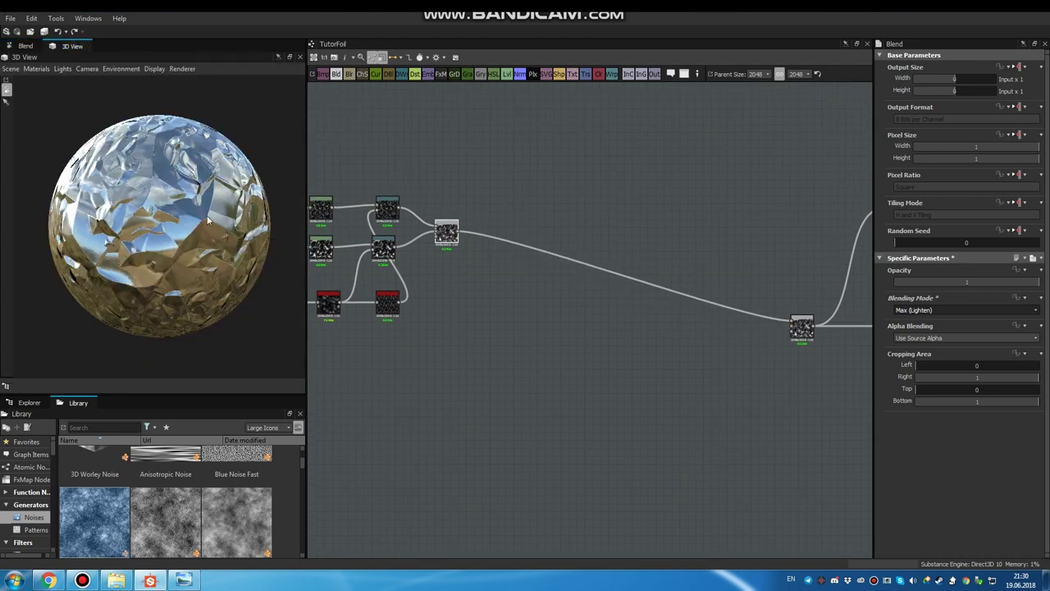
drag(208, 219, 183, 219)
scroll(179, 213, up, 3)
scroll(195, 219, down, 2)
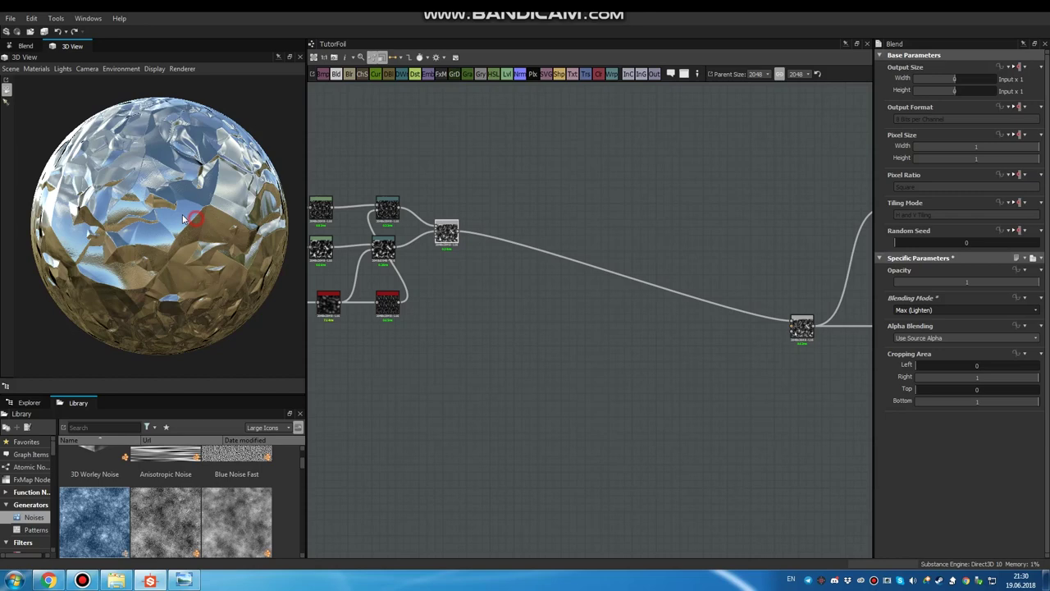
right_drag(184, 218, 214, 221)
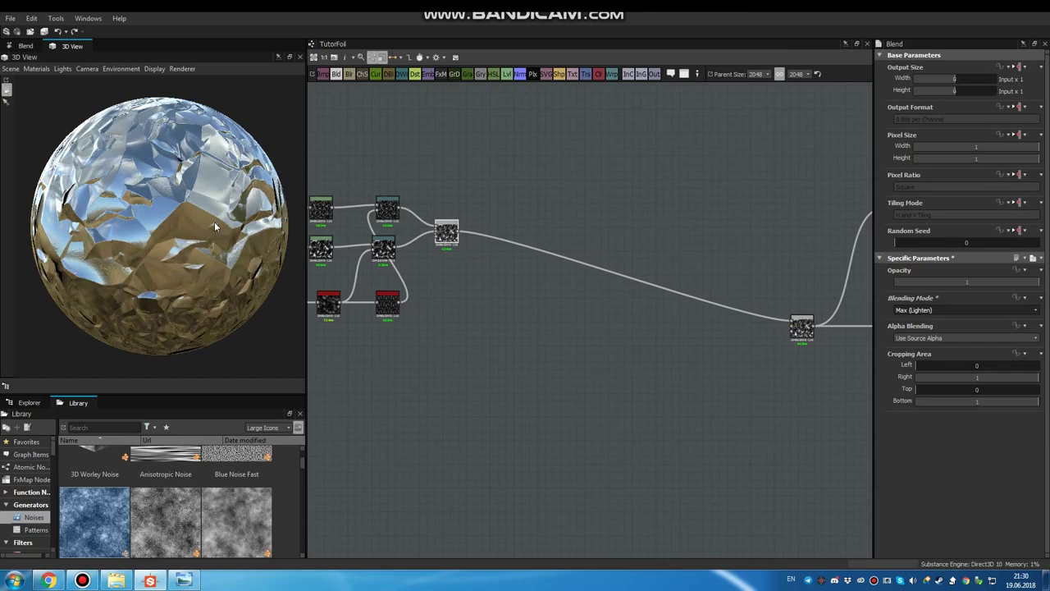
middle_drag(419, 244, 437, 252)
double_click(406, 236)
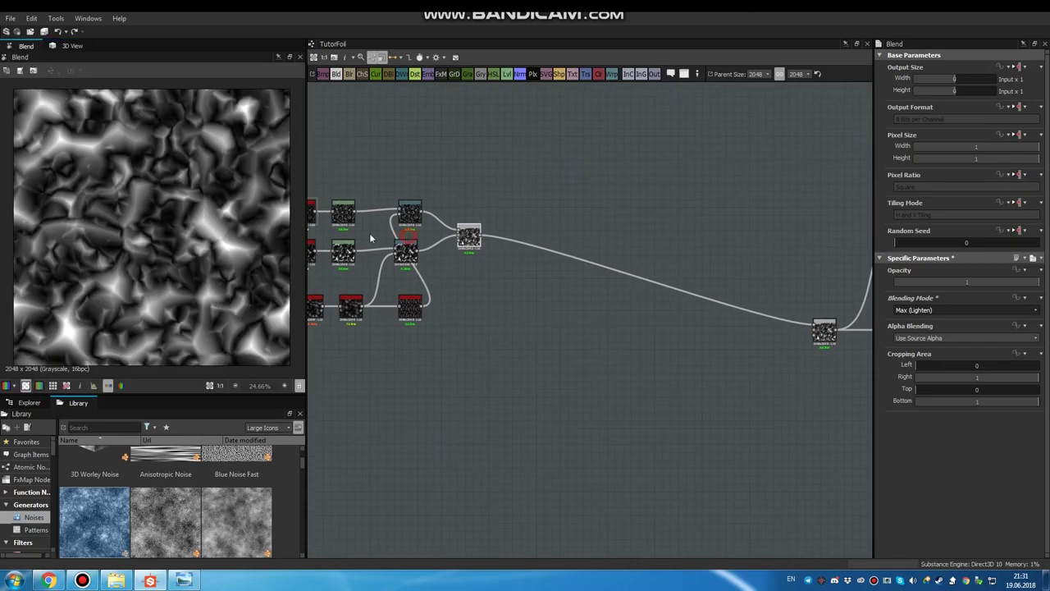
scroll(144, 211, up, 4)
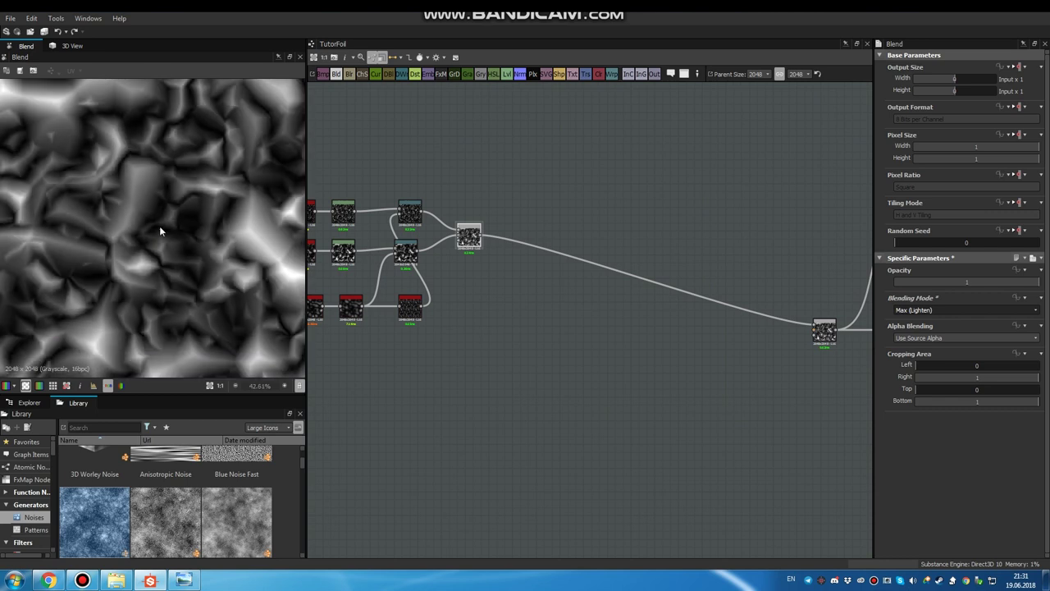
scroll(164, 233, up, 3)
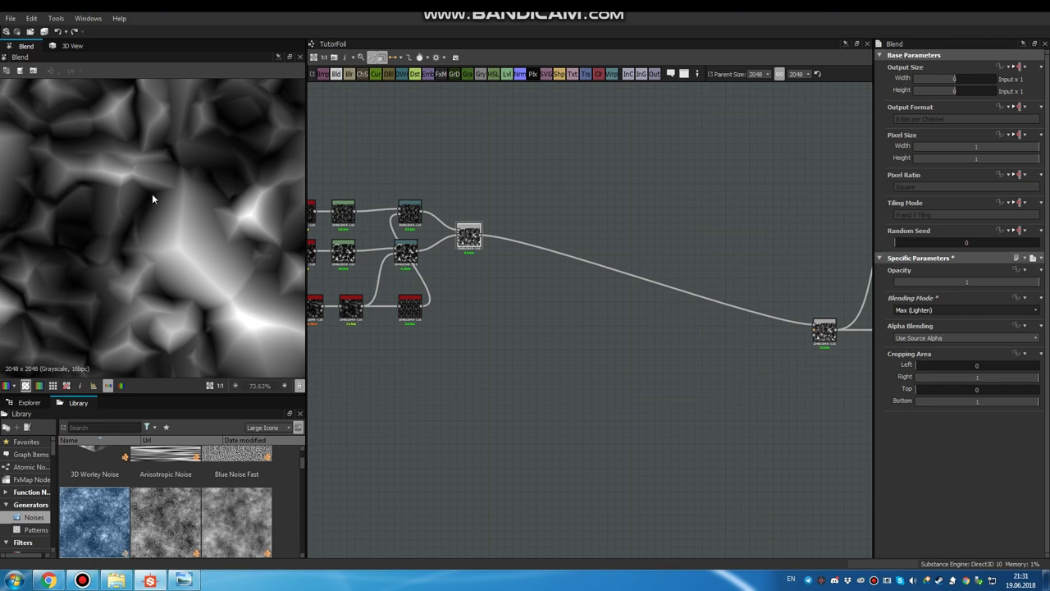
scroll(466, 197, up, 3)
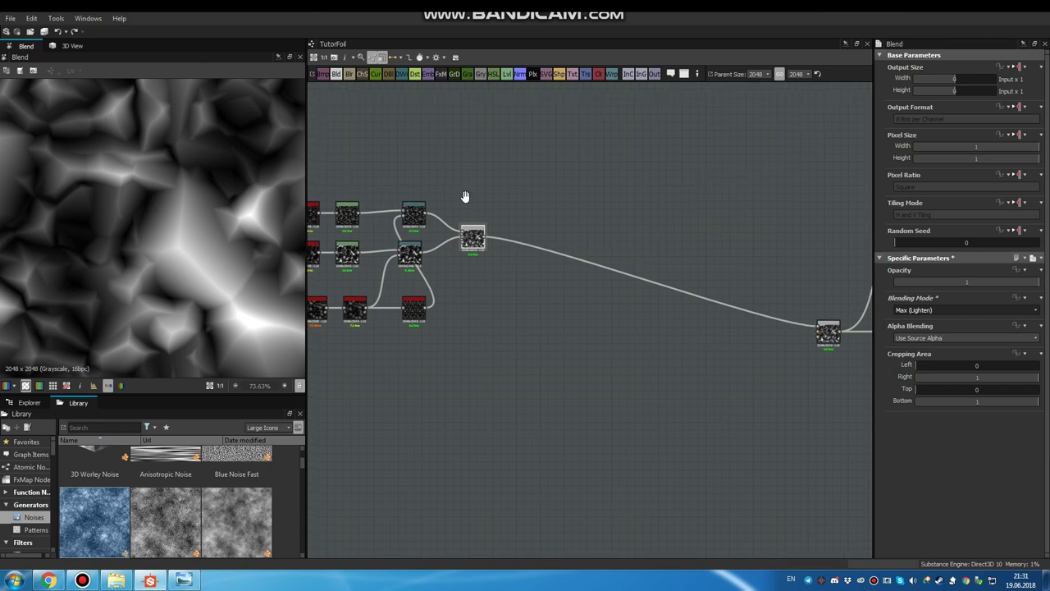
Insert a Non Uniform Blur Grayscale node after the Blend and move it farther right along the connection.
click(525, 229)
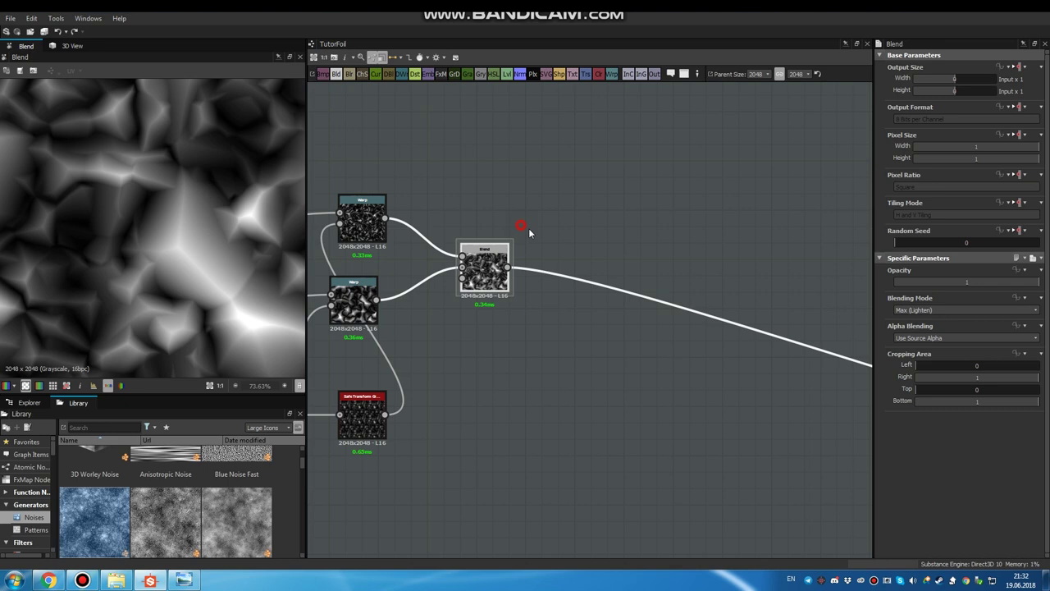
middle_drag(562, 237, 558, 233)
click(611, 268)
click(612, 271)
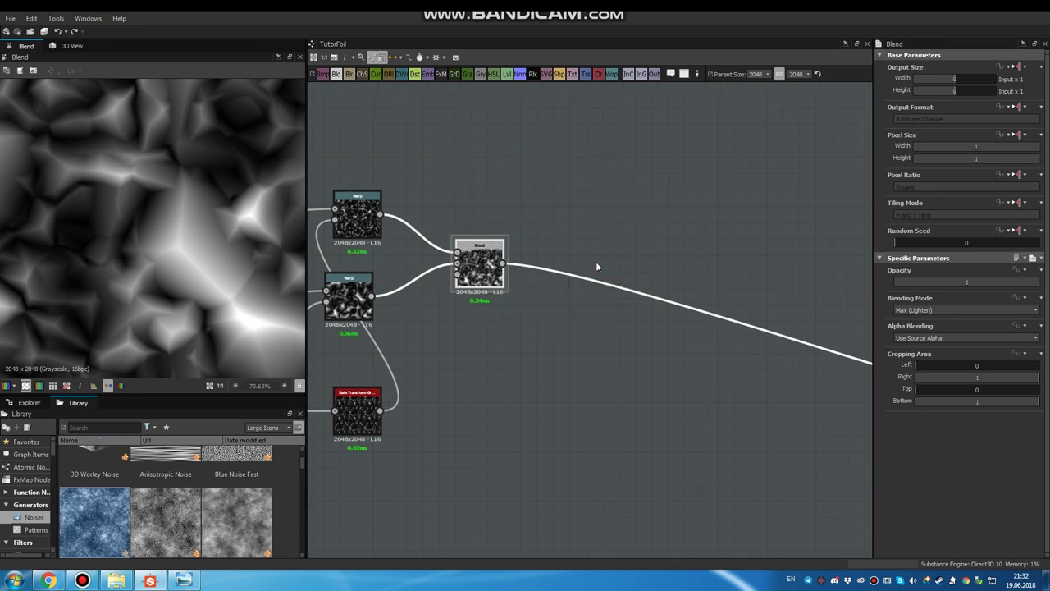
key(space)
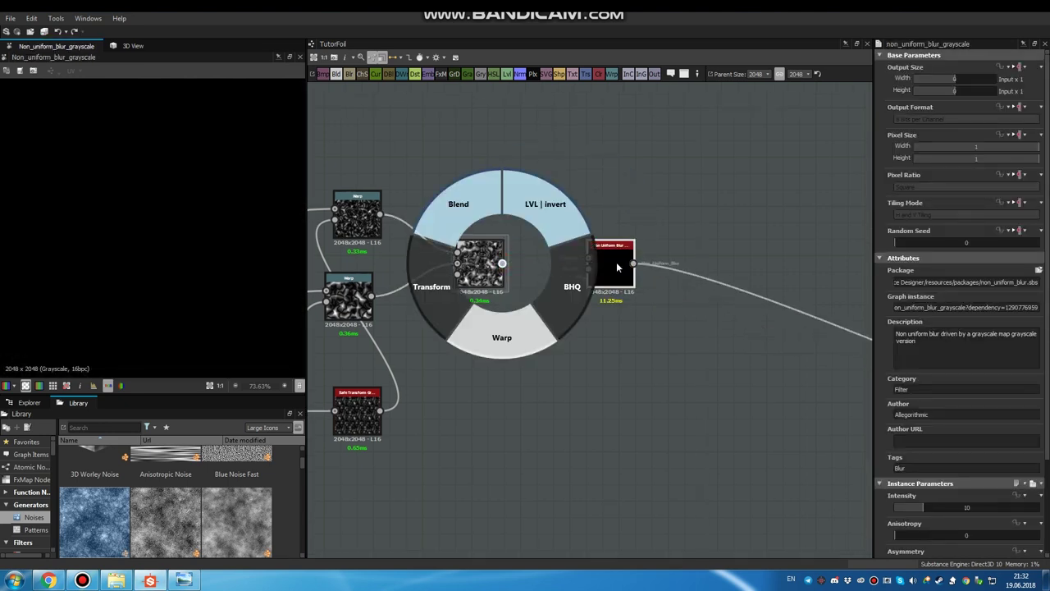
click(588, 258)
drag(611, 268, 726, 268)
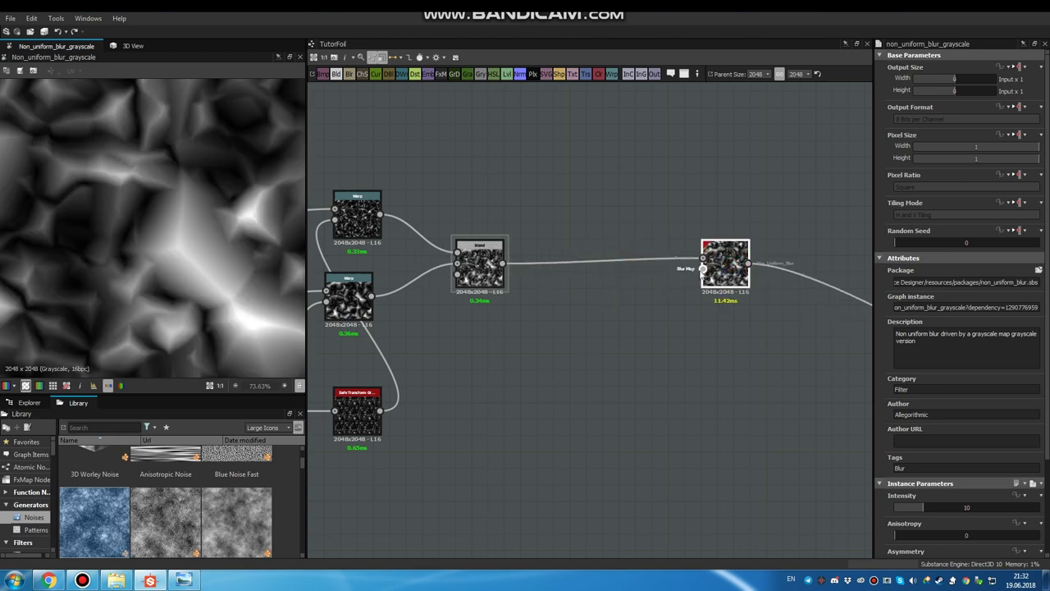
Examine the Non Uniform Blur output up close in the 2D view.
mouse_move(684, 274)
middle_down()
mouse_move(668, 272)
mouse_move(685, 294)
middle_up()
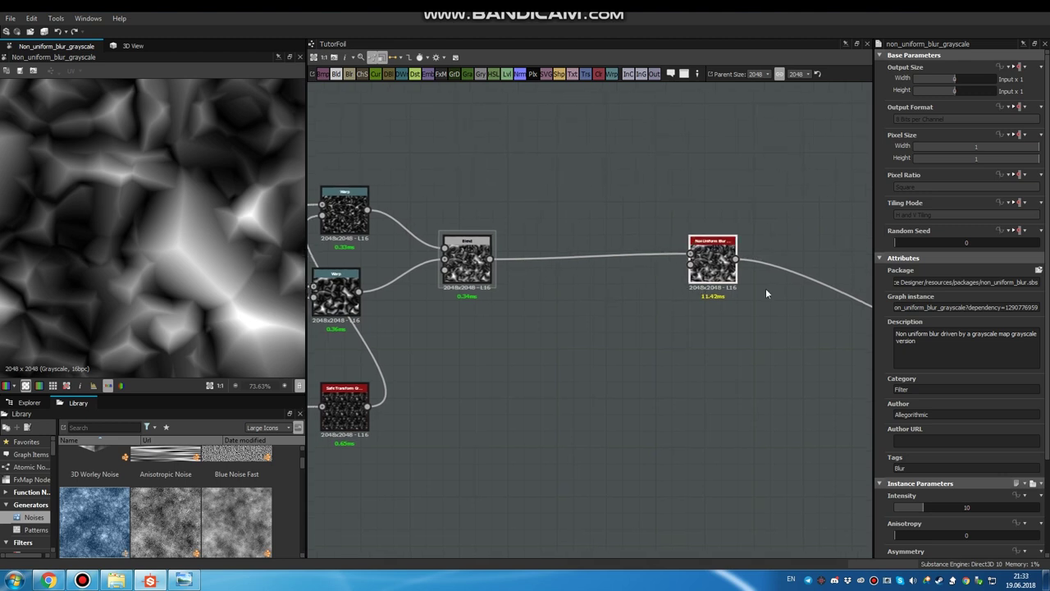
click(726, 279)
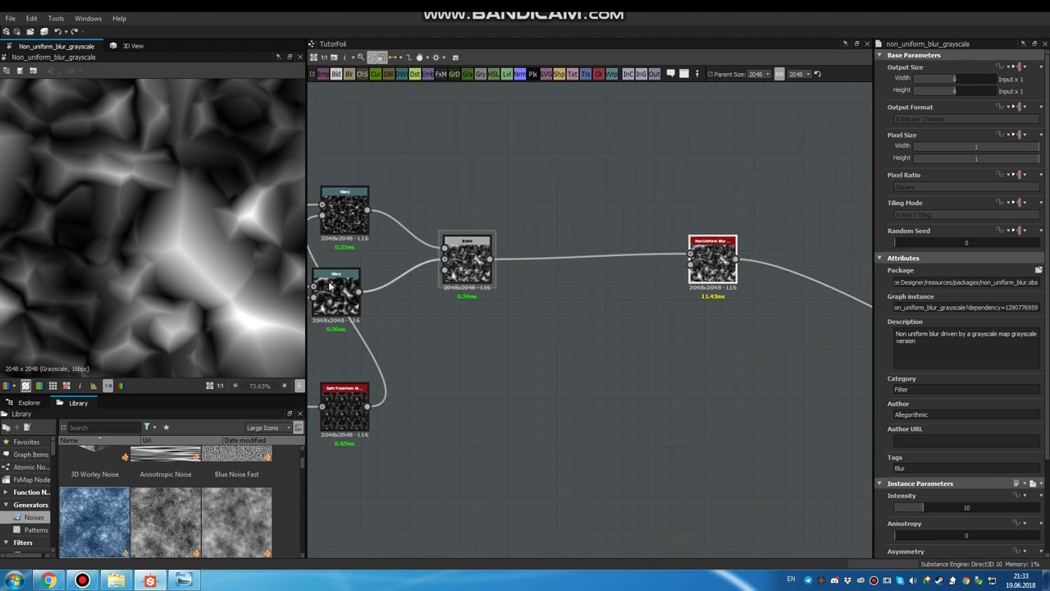
click(185, 253)
scroll(182, 254, up, 2)
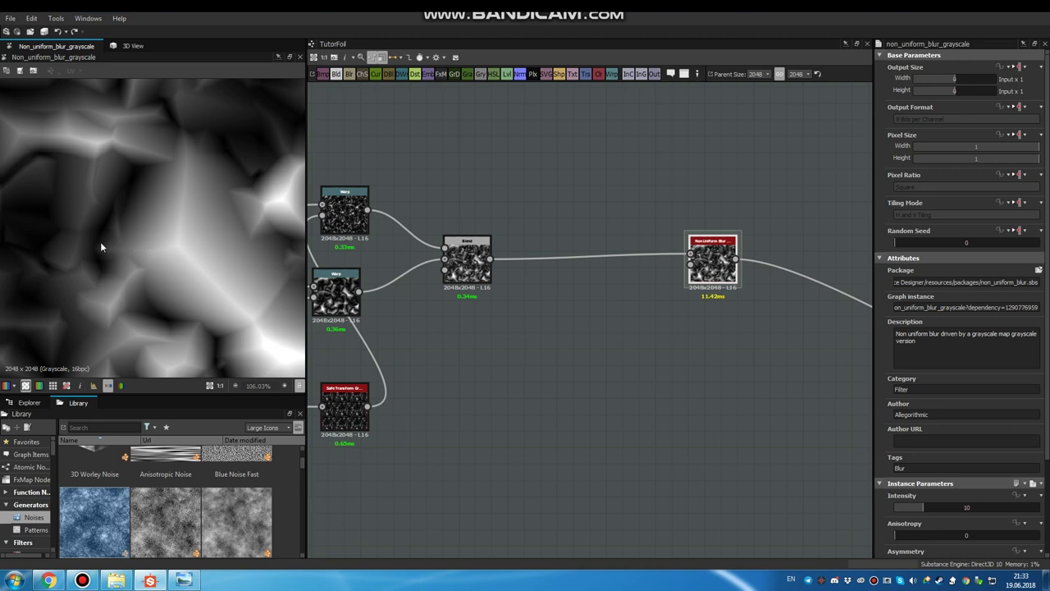
middle_drag(100, 241, 175, 242)
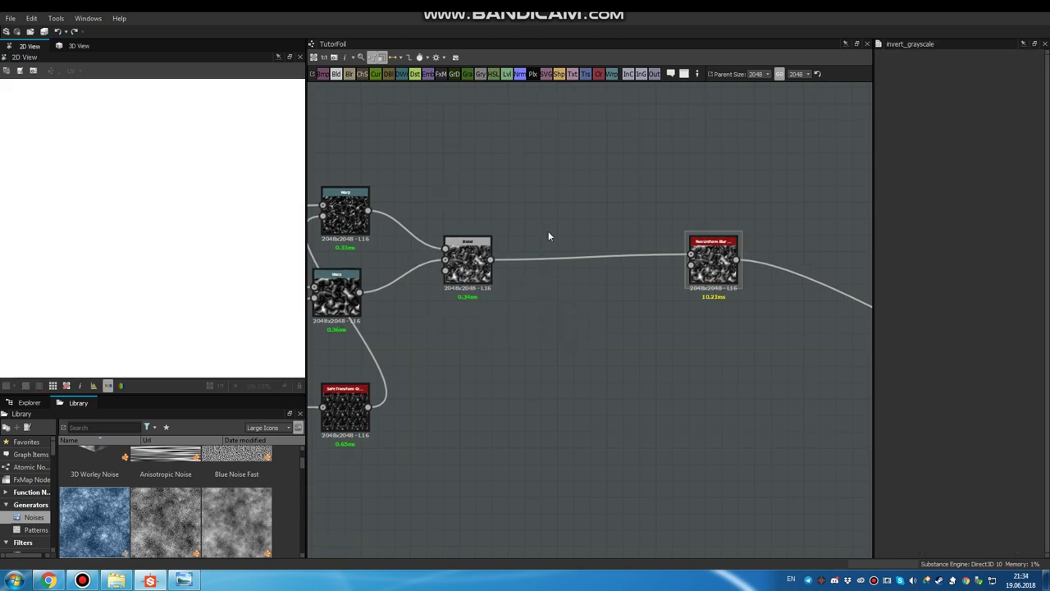
Add an Invert Grayscale node fed by the Blend, and connect the Blend and its inverse to the Non Uniform Blur's source and Blur Map.
drag(556, 217, 570, 320)
key(Delete)
click(552, 304)
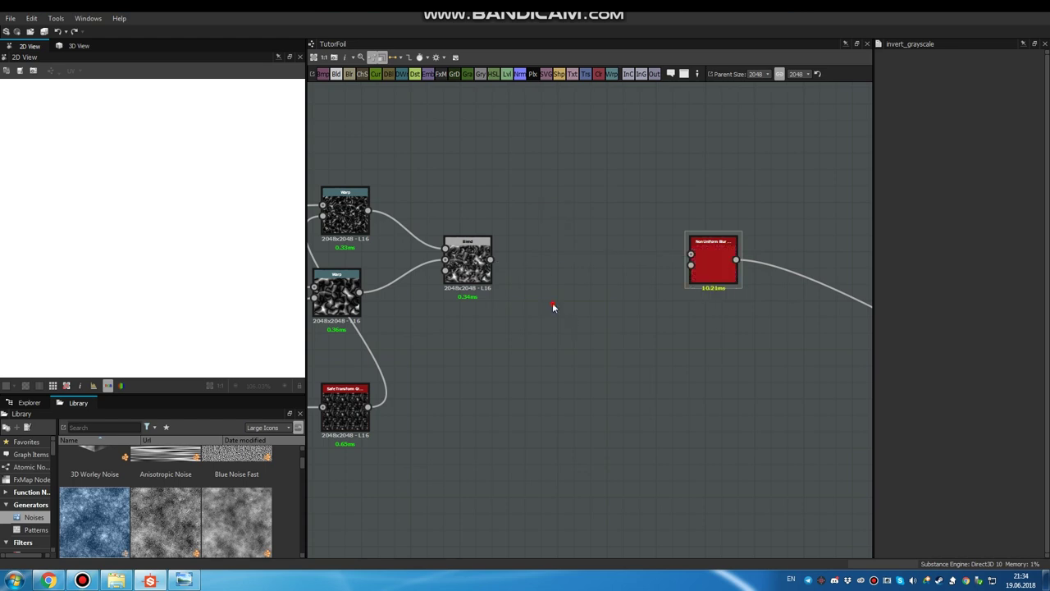
key(space)
click(614, 271)
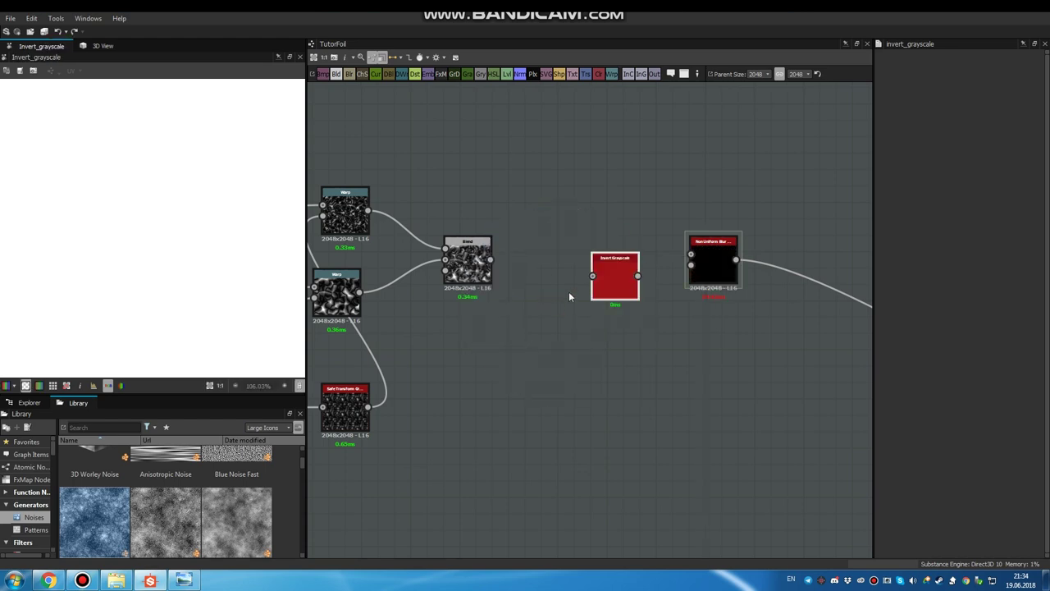
drag(489, 260, 691, 254)
drag(589, 341, 691, 265)
Preview the Non Uniform Blur node and set its intensity to 1.14.
double_click(713, 261)
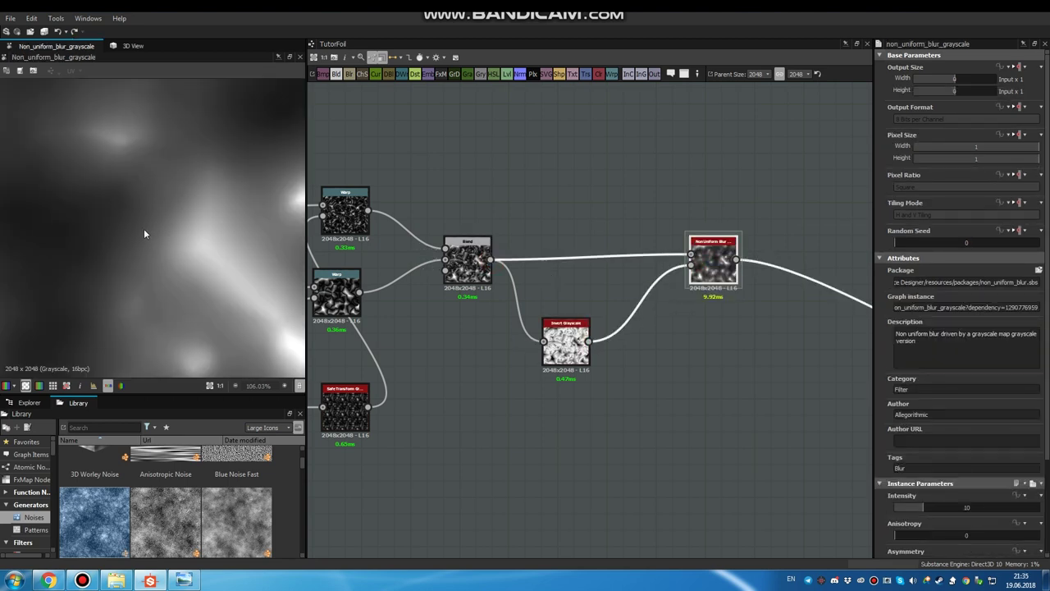
scroll(143, 234, down, 2)
drag(921, 508, 905, 508)
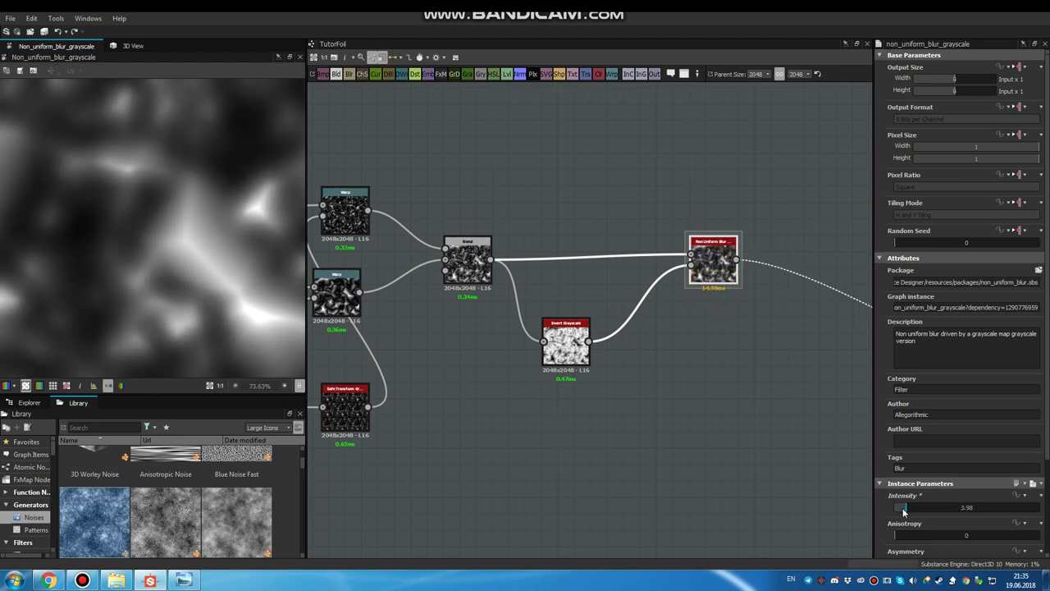
drag(906, 506, 898, 512)
scroll(969, 477, down, 3)
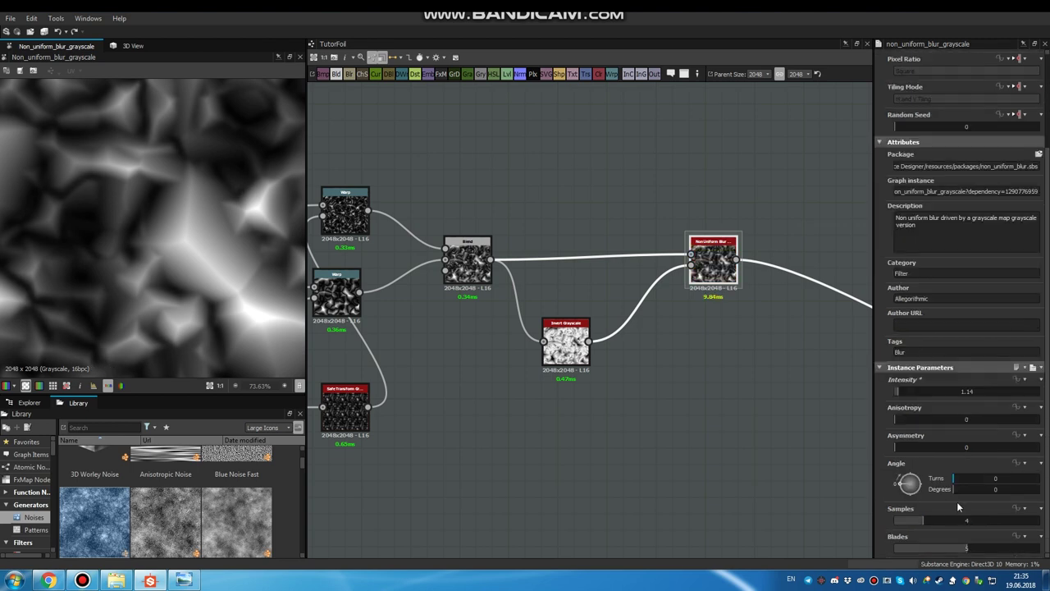
Set the Non Uniform Blur's Samples to 16 and Blades to 9, and inspect the blurred result up close.
drag(968, 521, 1033, 525)
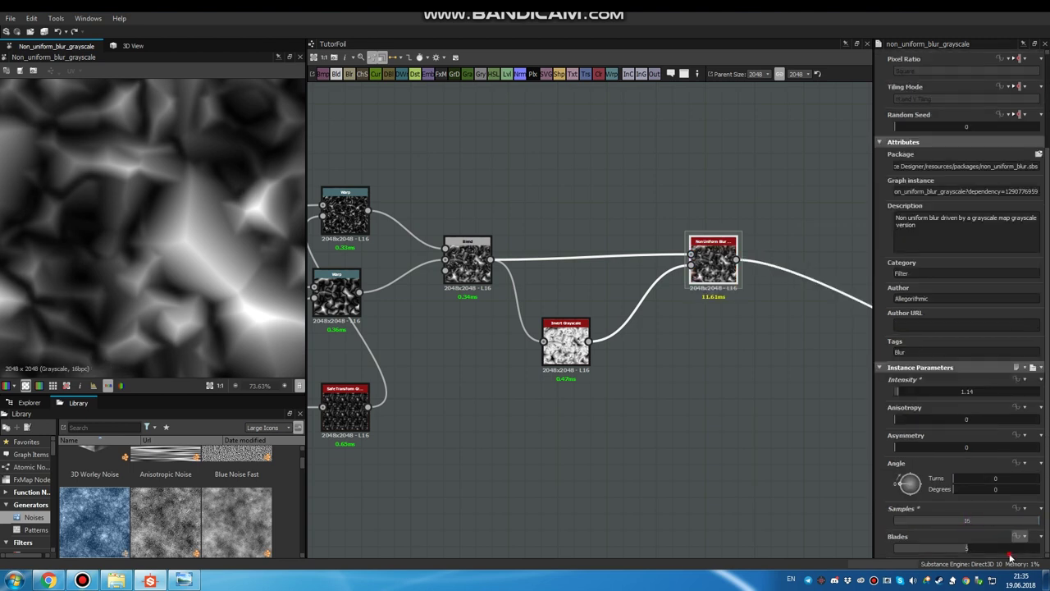
click(1034, 548)
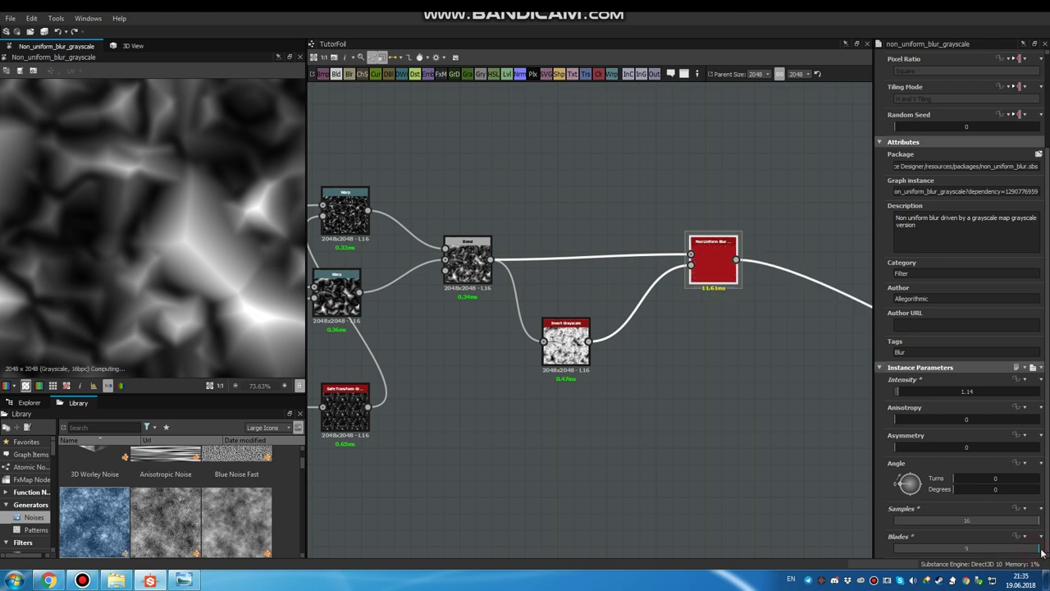
middle_drag(786, 427, 793, 423)
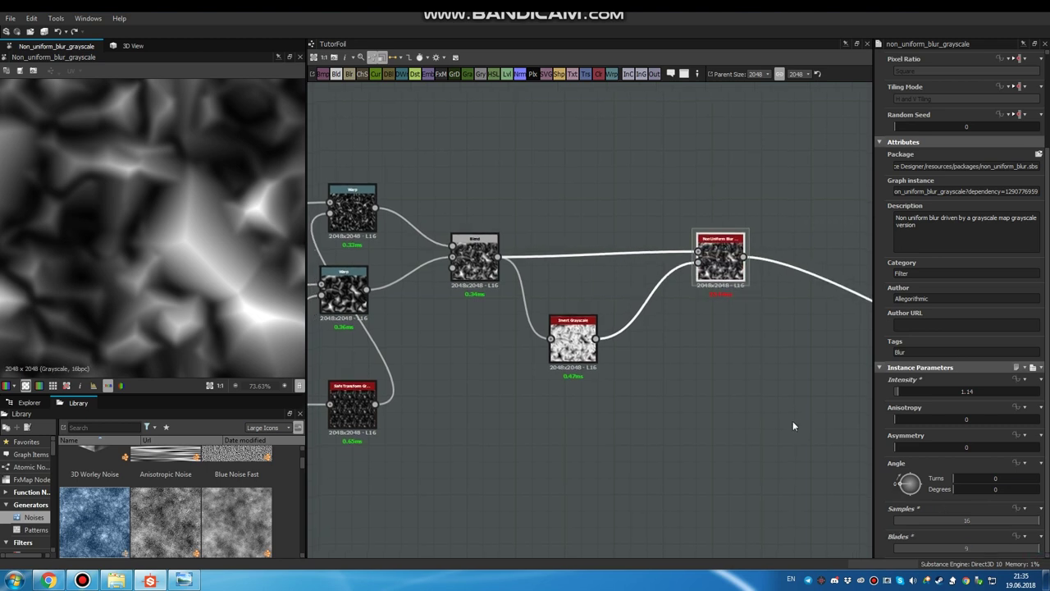
scroll(202, 248, up, 2)
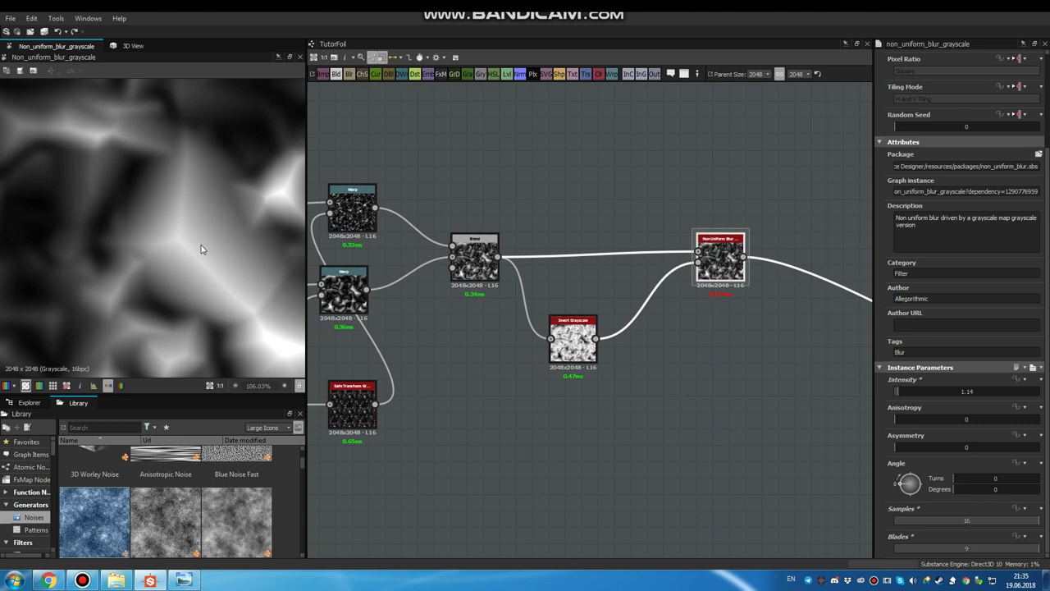
Replace the link from Invert Grayscale to the Blur Map input with a Levels node between them, and preview the Non Uniform Blur.
middle_drag(592, 327, 582, 321)
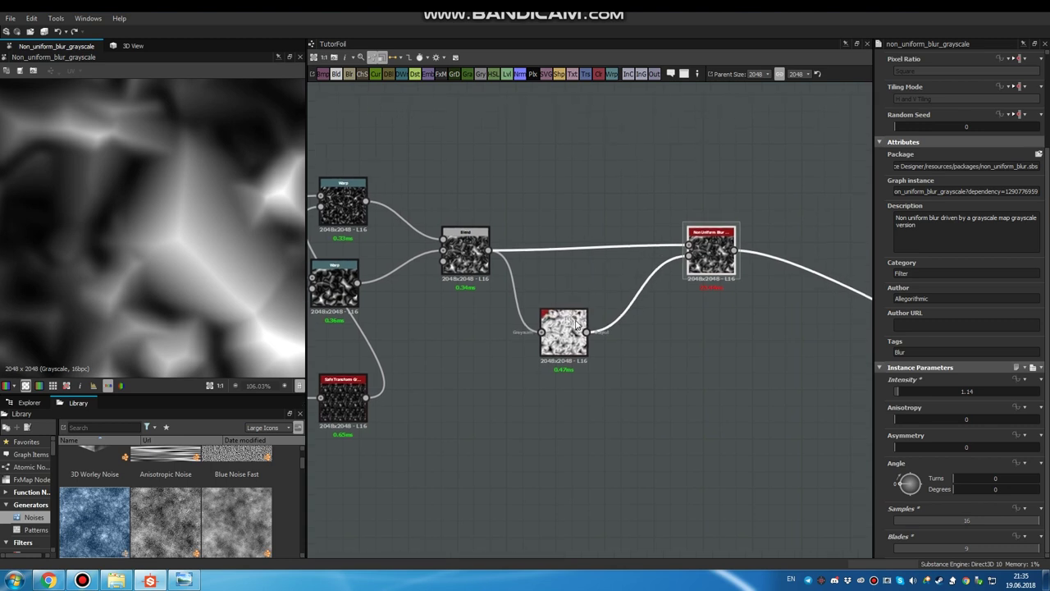
click(626, 289)
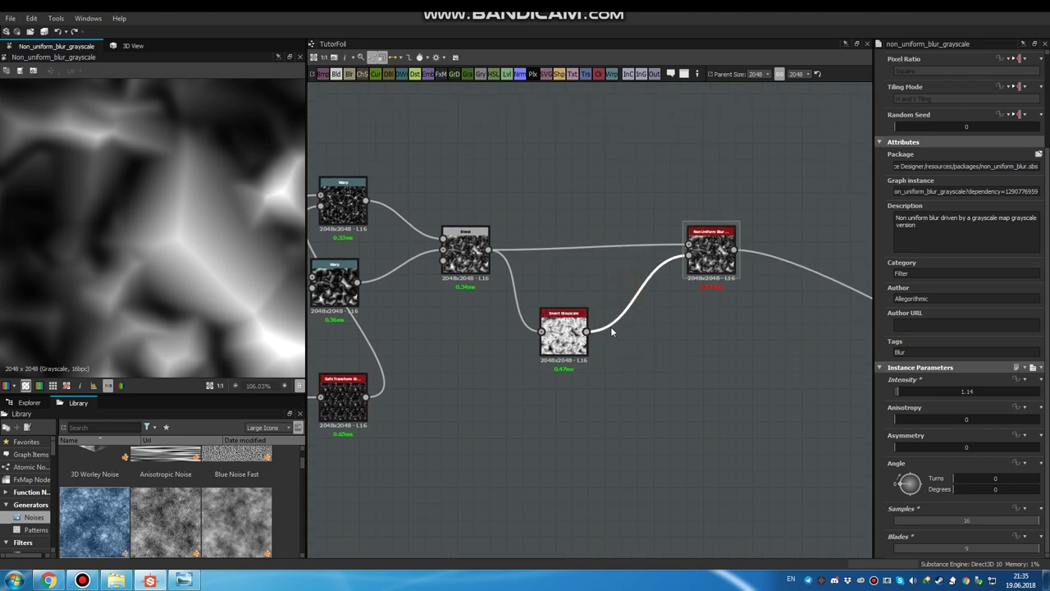
key(Delete)
drag(564, 329, 545, 331)
key(space)
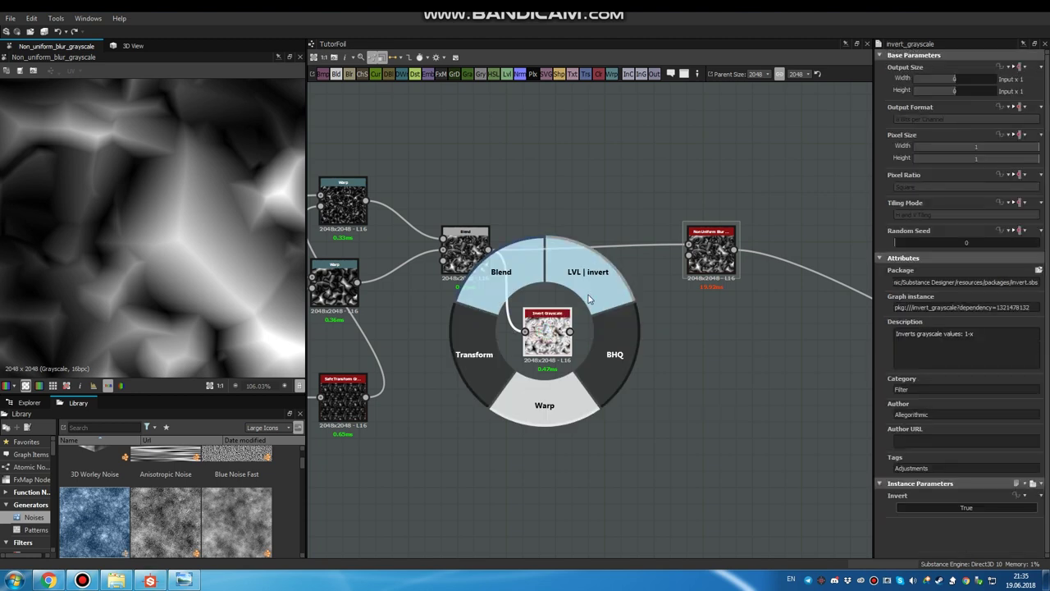
click(586, 303)
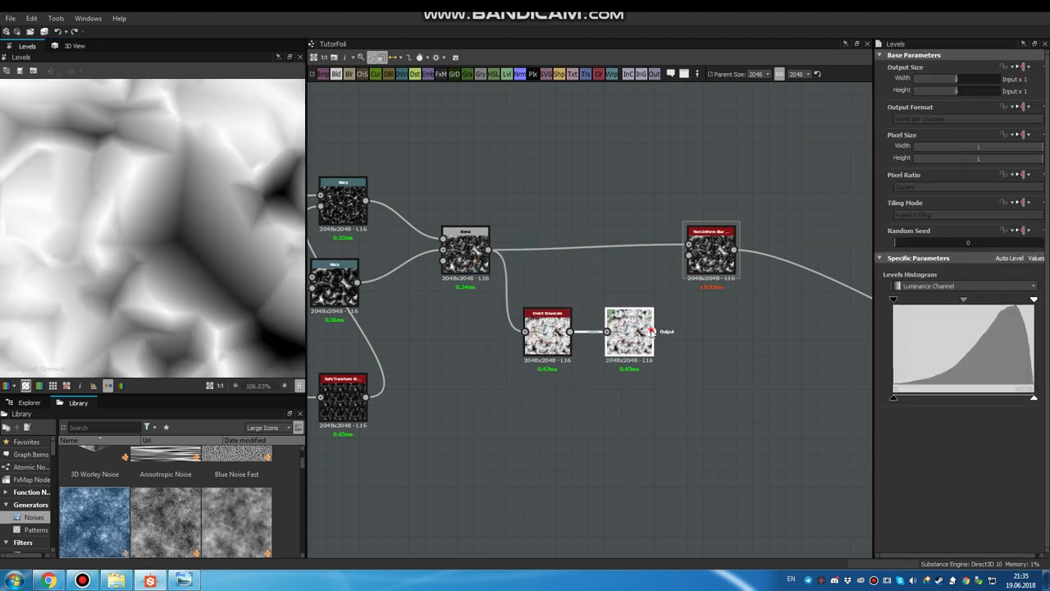
drag(654, 332, 717, 255)
double_click(717, 255)
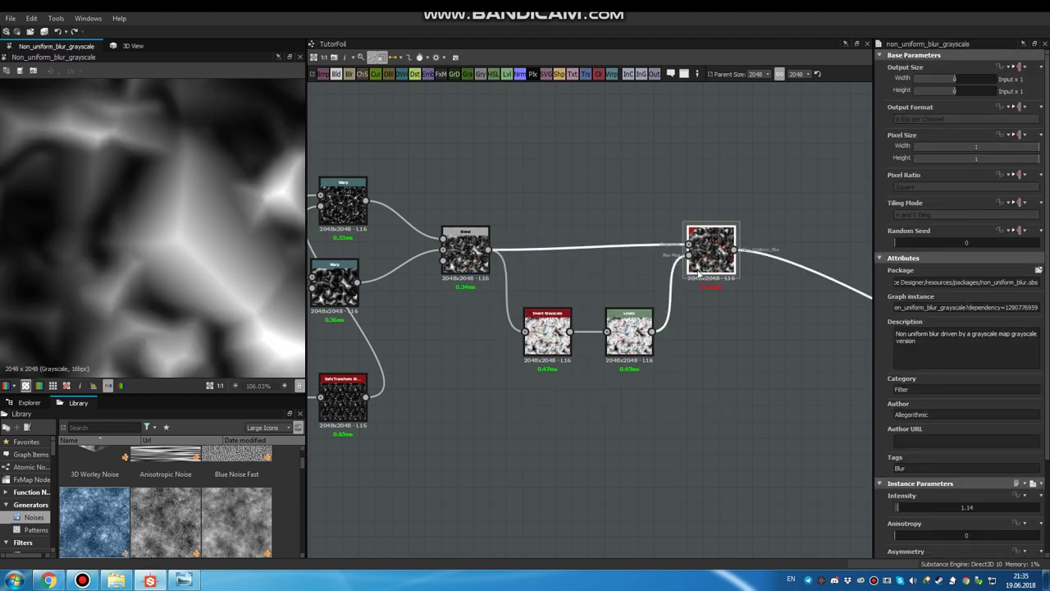
Raise the black input level of the Levels node to darken the blur map's shadows, previewing the node's output.
click(630, 337)
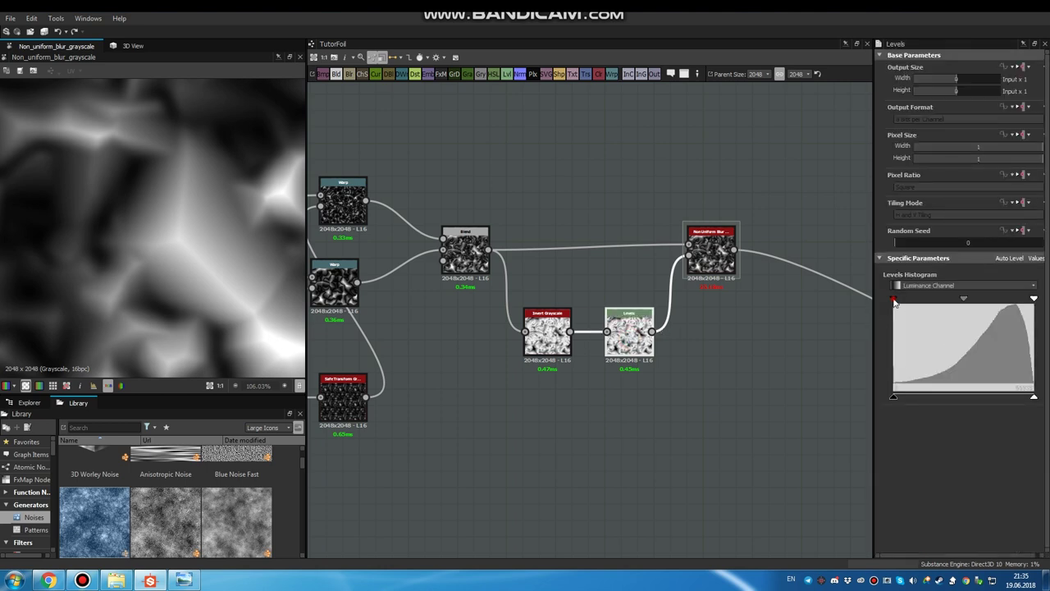
mouse_move(894, 302)
mouse_down()
mouse_move(962, 312)
mouse_move(922, 321)
mouse_up()
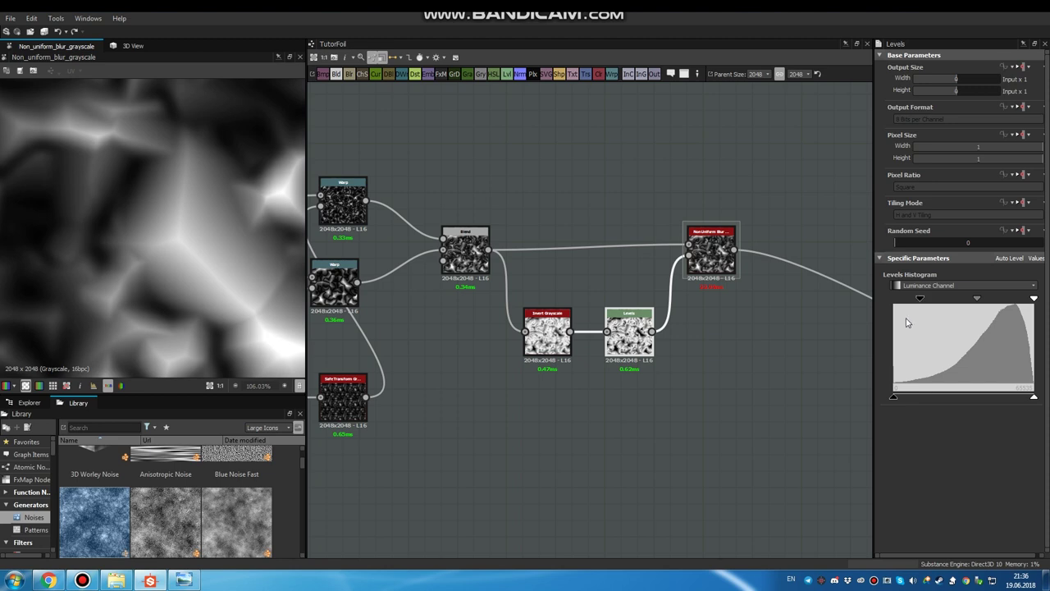
double_click(631, 336)
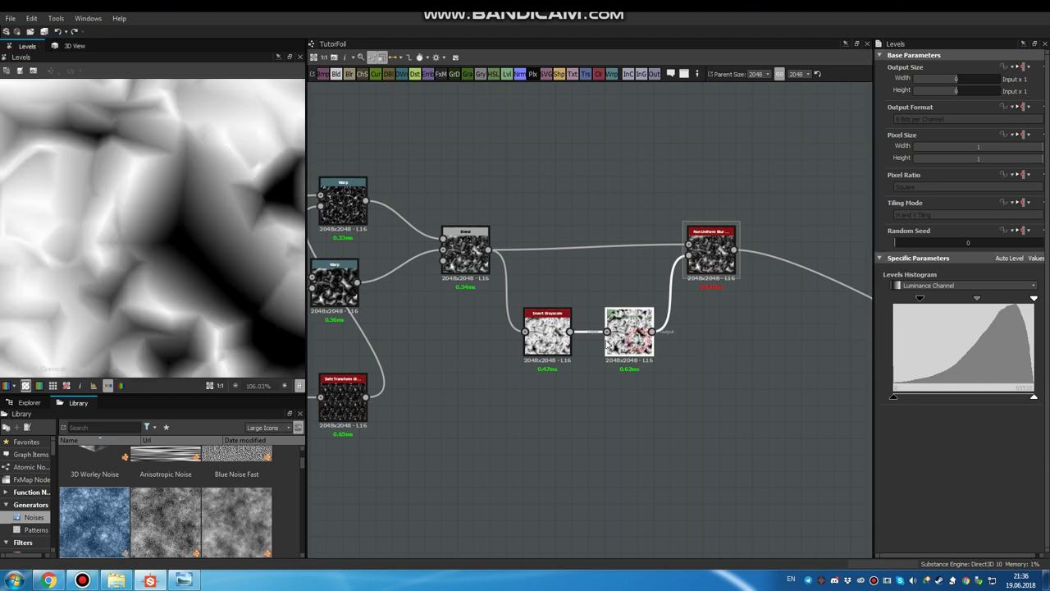
mouse_move(926, 300)
mouse_down()
mouse_move(871, 297)
mouse_move(935, 302)
mouse_up()
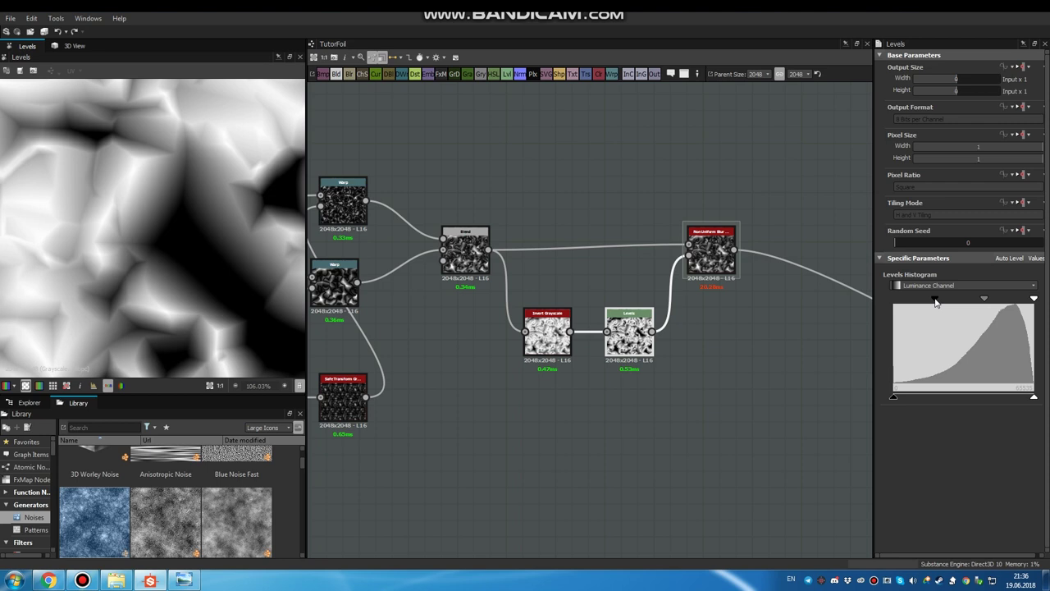
click(1034, 301)
middle_drag(695, 330, 702, 328)
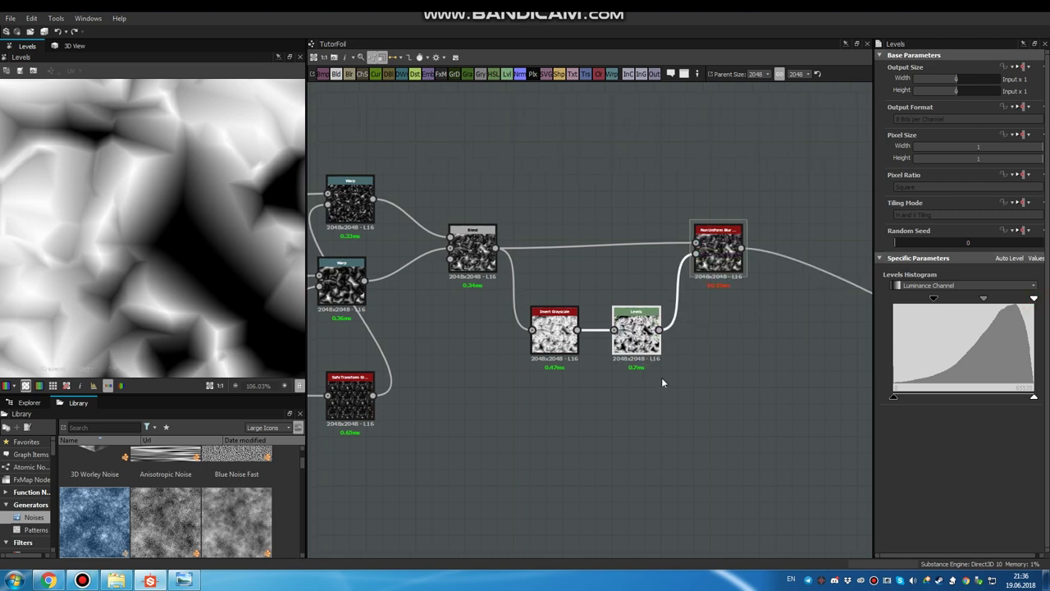
Shift the Invert Grayscale and Levels nodes back and insert a Blur HQ Grayscale node between Levels and the Non Uniform Blur.
middle_drag(658, 371, 666, 371)
drag(658, 408, 566, 332)
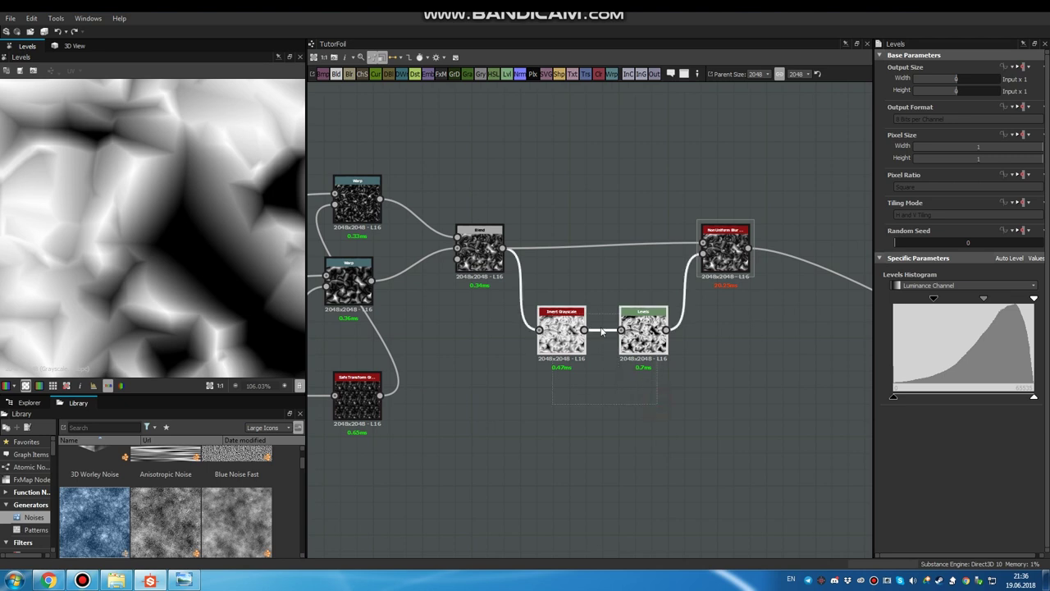
drag(636, 331, 606, 333)
click(610, 335)
key(space)
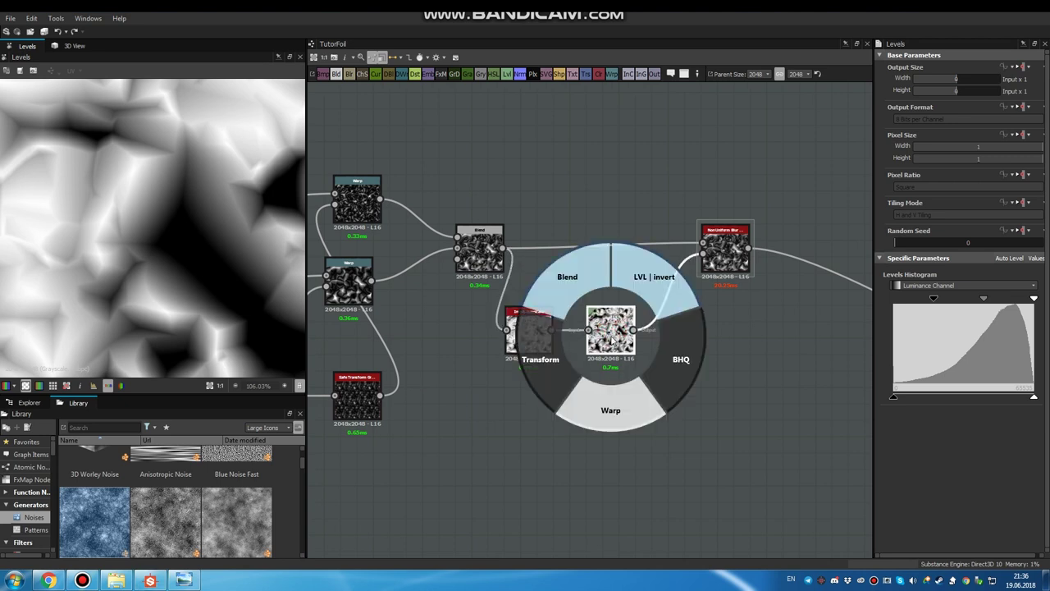
click(681, 361)
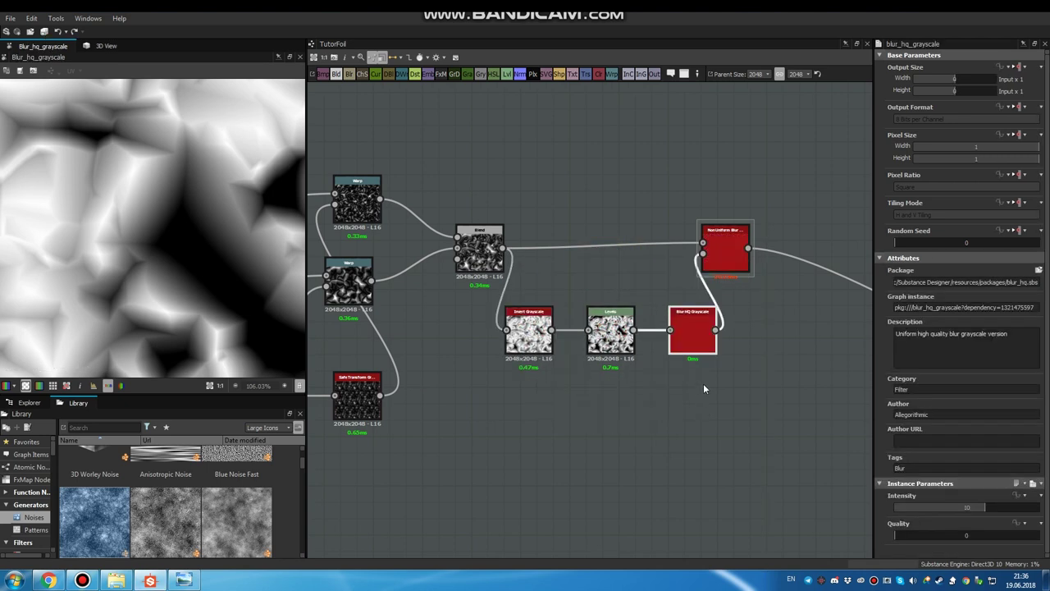
drag(690, 331, 678, 331)
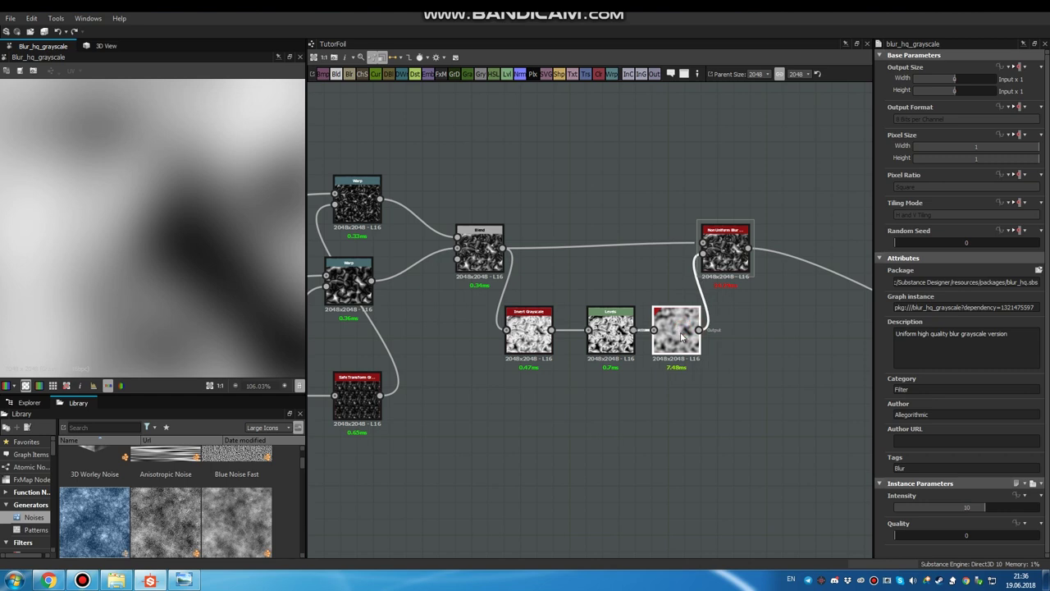
Set the Blur HQ Grayscale intensity to 1.03 and preview the Non Uniform Blur node.
drag(939, 509, 902, 506)
middle_drag(769, 381, 751, 396)
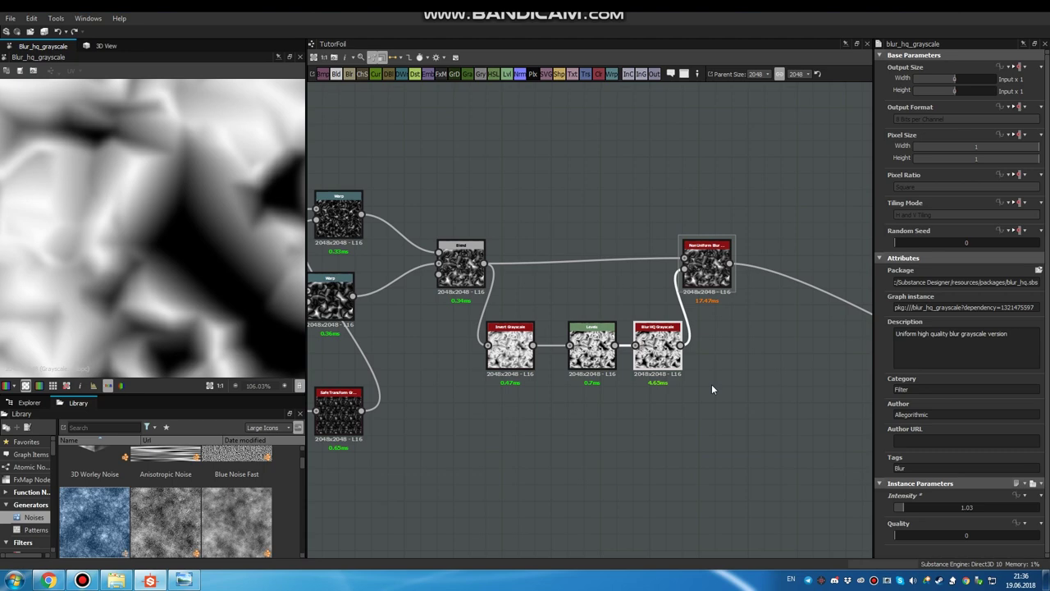
double_click(706, 256)
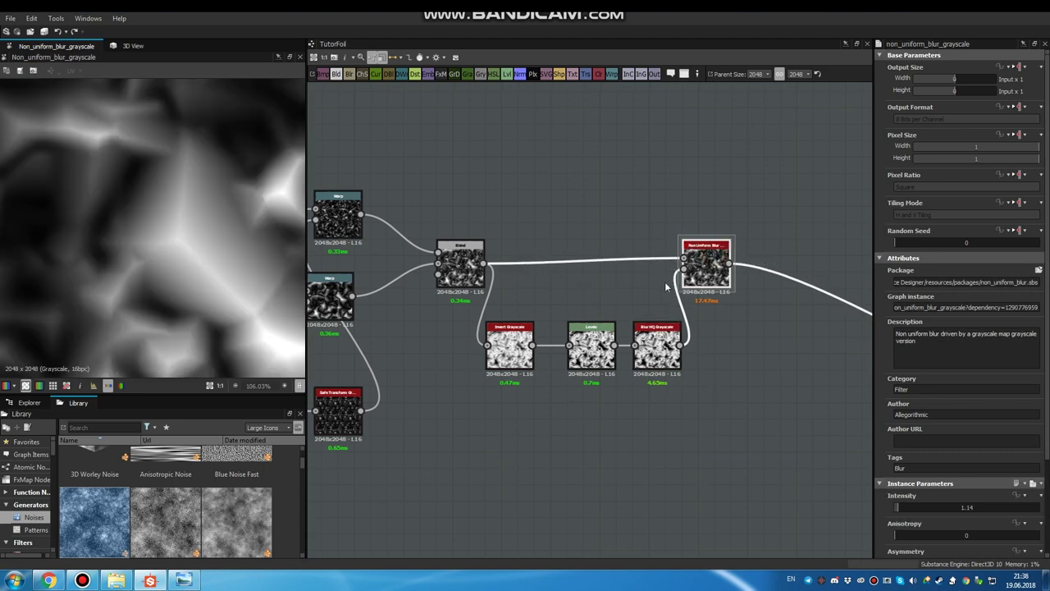
Inspect the foil sphere in the 3D view and switch its physically_metallic_roughness material to Tessellation.
click(133, 46)
drag(220, 212, 159, 211)
scroll(169, 209, up, 2)
scroll(193, 220, down, 3)
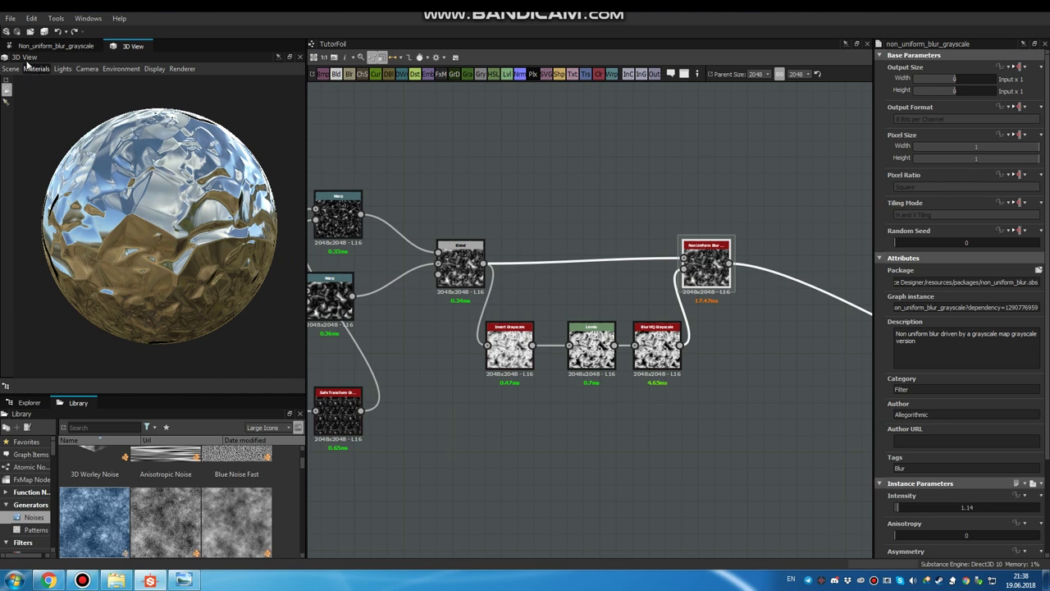
mouse_move(47, 82)
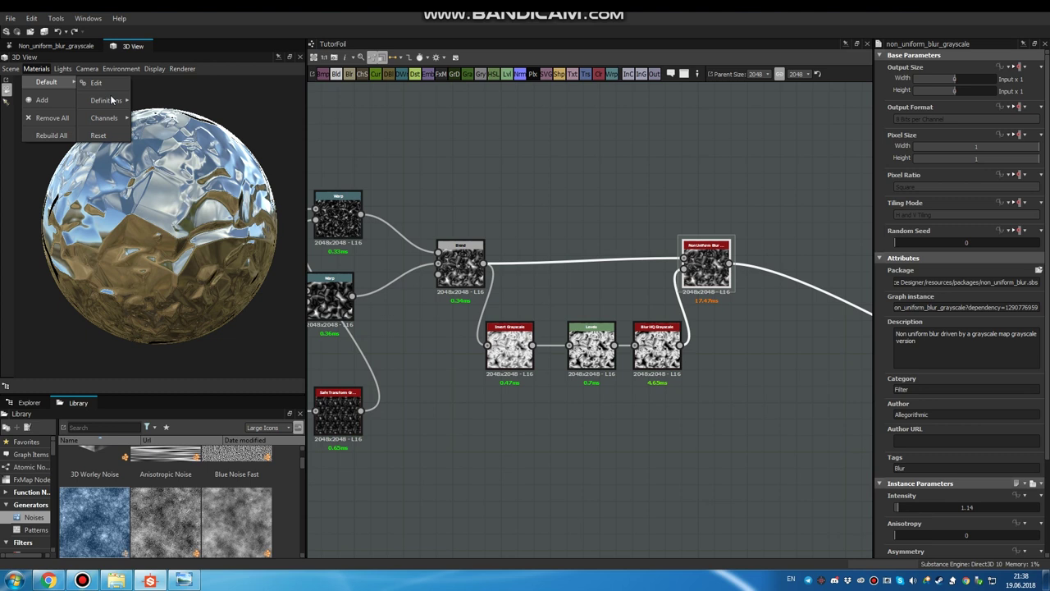
mouse_move(111, 103)
mouse_move(238, 139)
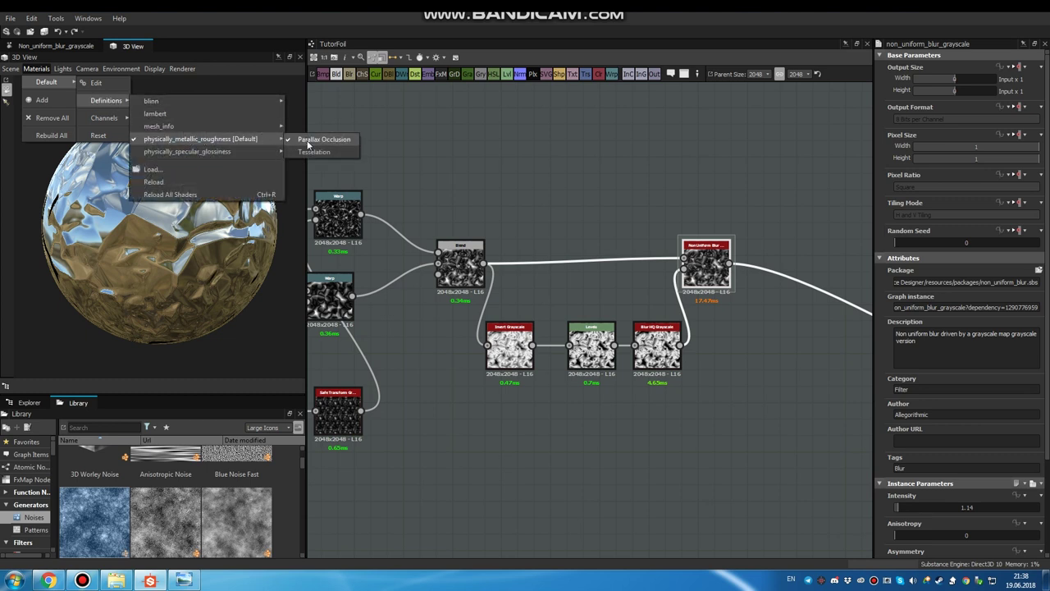
click(312, 152)
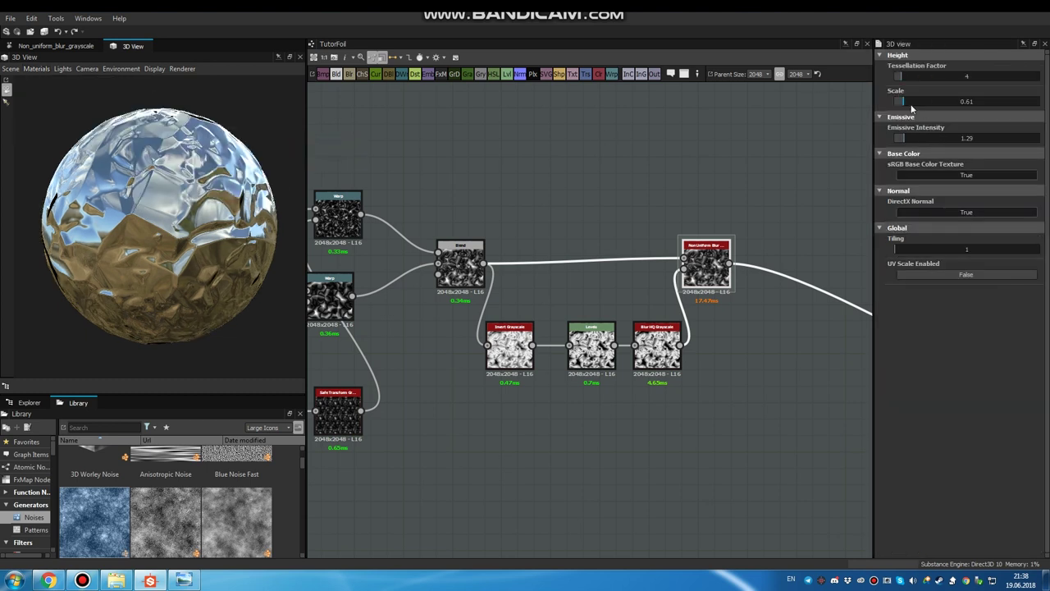
Set the 3D material's height Scale to 2.84, Tessellation Factor to 7 and Tiling to 1.17.
drag(911, 105, 935, 104)
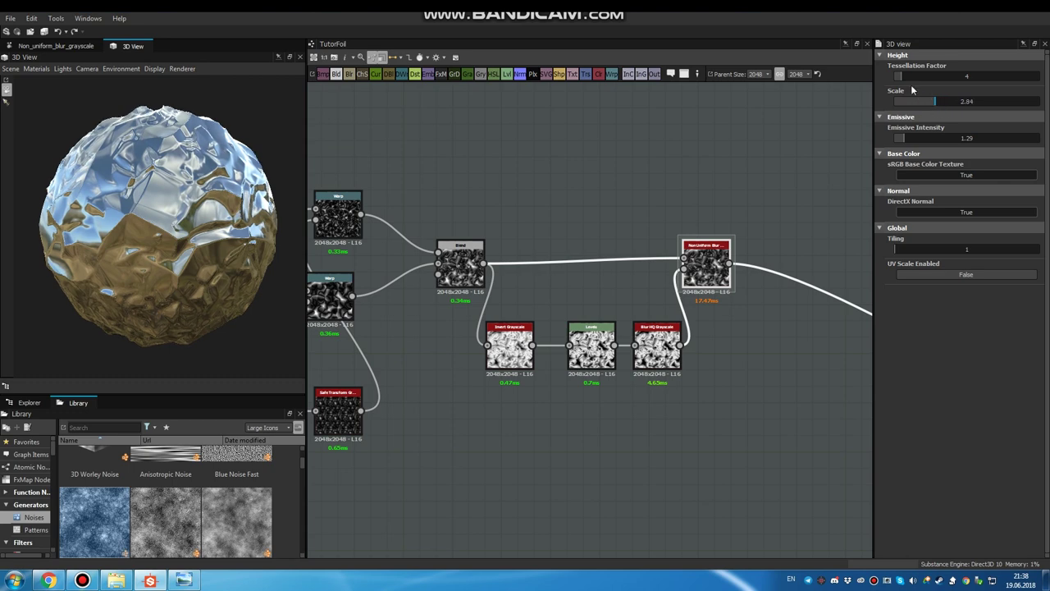
click(897, 251)
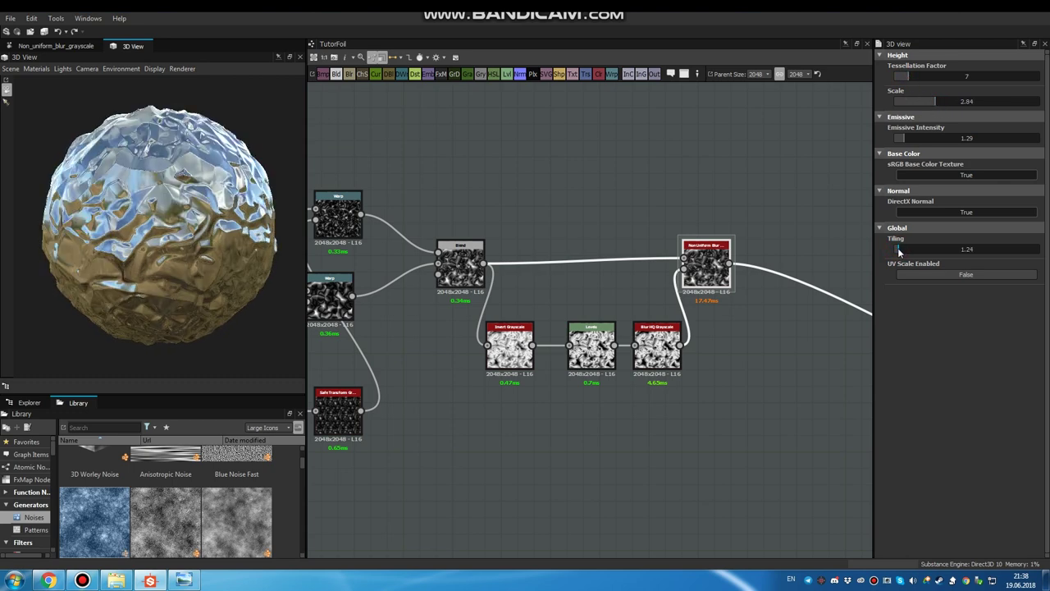
drag(164, 252, 184, 245)
scroll(167, 239, up, 3)
scroll(168, 239, down, 2)
click(897, 251)
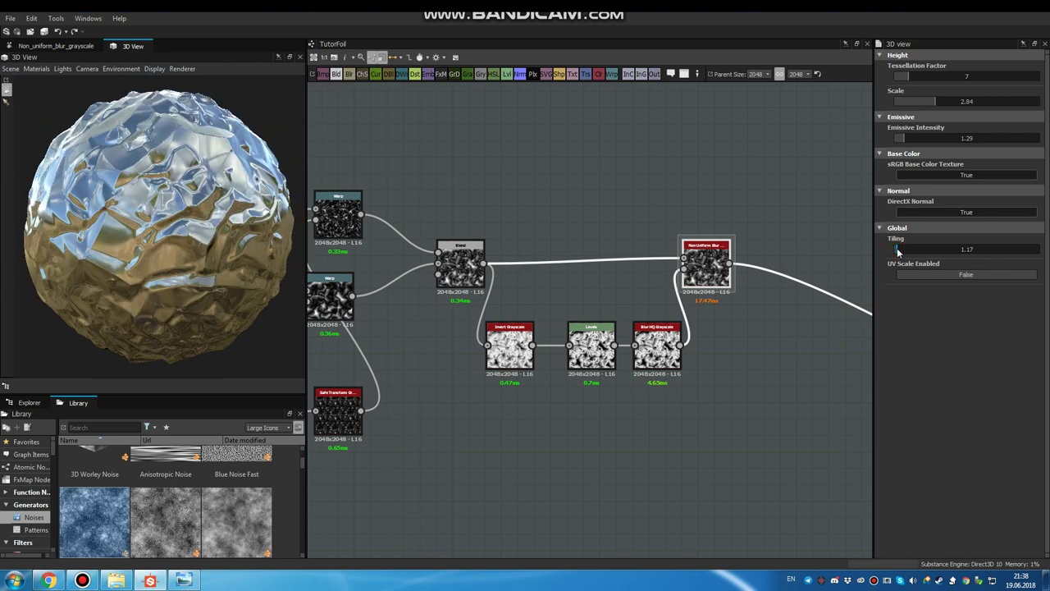
Examine the tessellated foil sphere in a temporarily enlarged 3D view.
drag(159, 209, 158, 213)
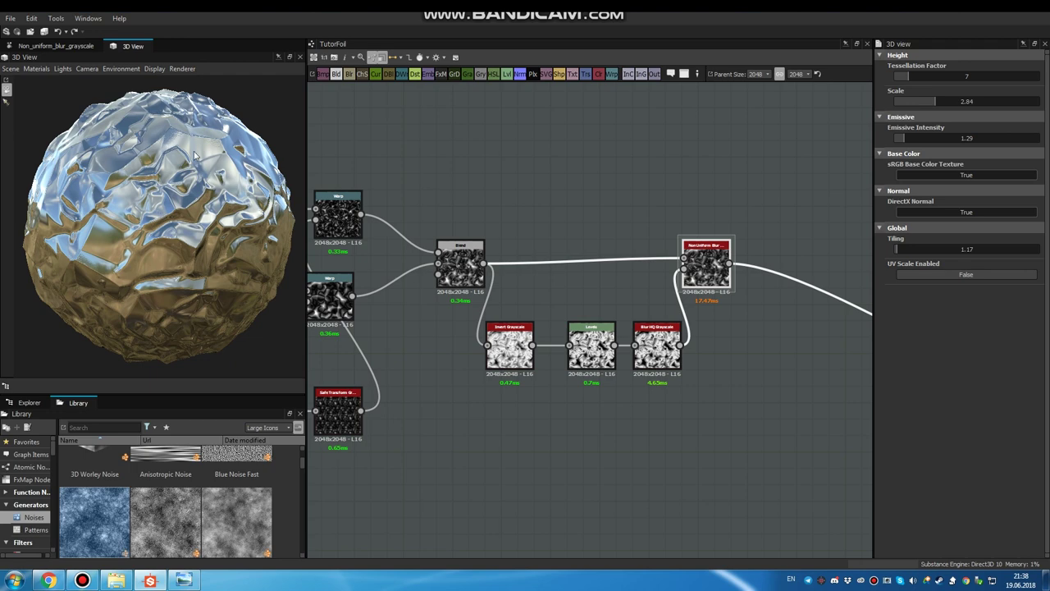
drag(308, 228, 718, 235)
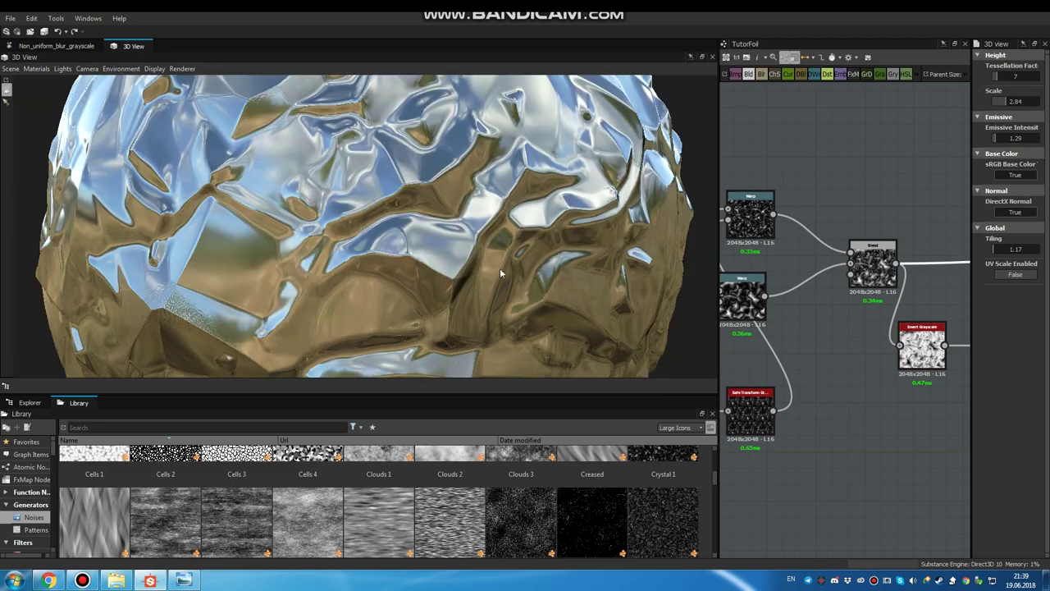
scroll(459, 252, down, 2)
drag(422, 237, 525, 236)
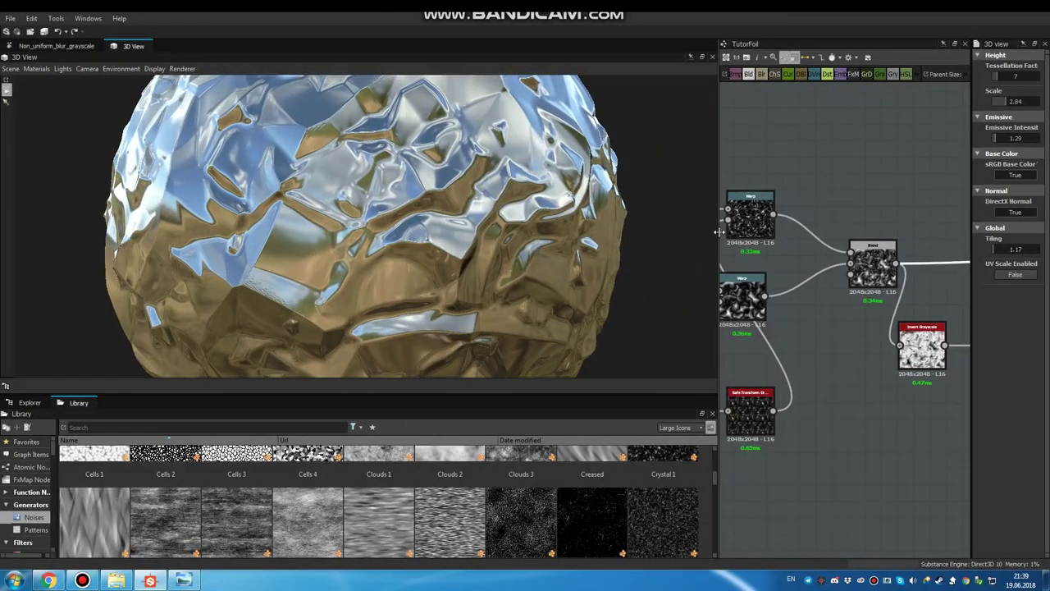
drag(719, 232, 336, 210)
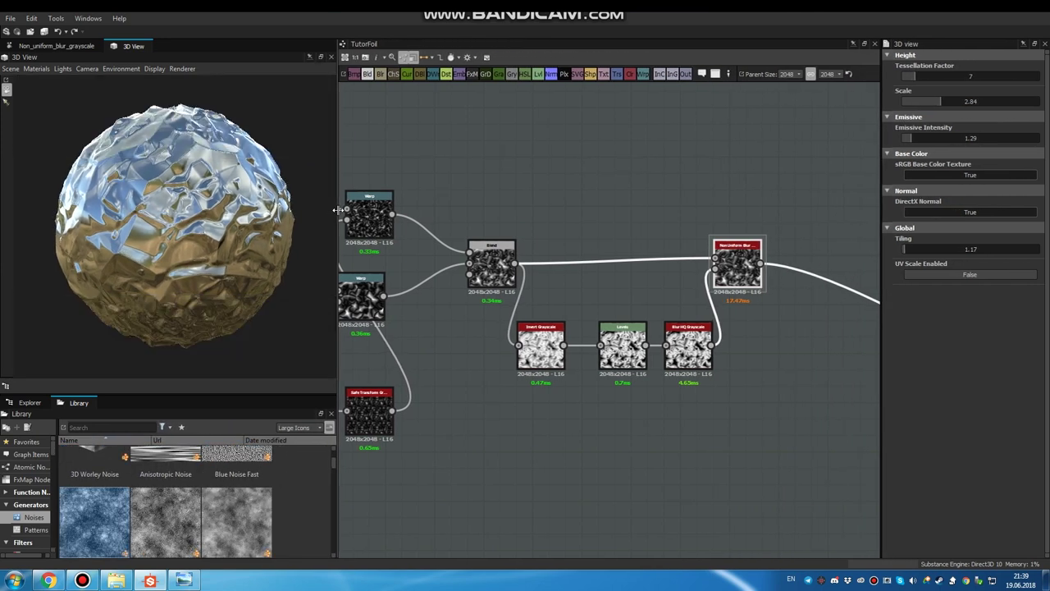
scroll(255, 230, up, 2)
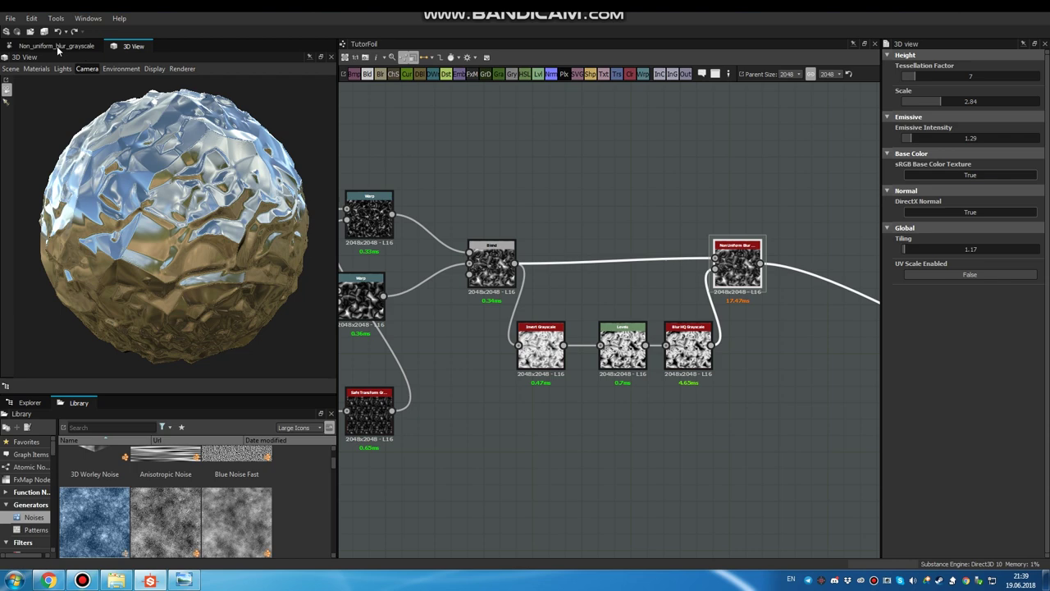
Review the whole Non Uniform Blur output in the 2D view and nudge its node slightly farther from the Blend.
click(56, 46)
middle_drag(662, 237, 614, 253)
scroll(614, 254, down, 2)
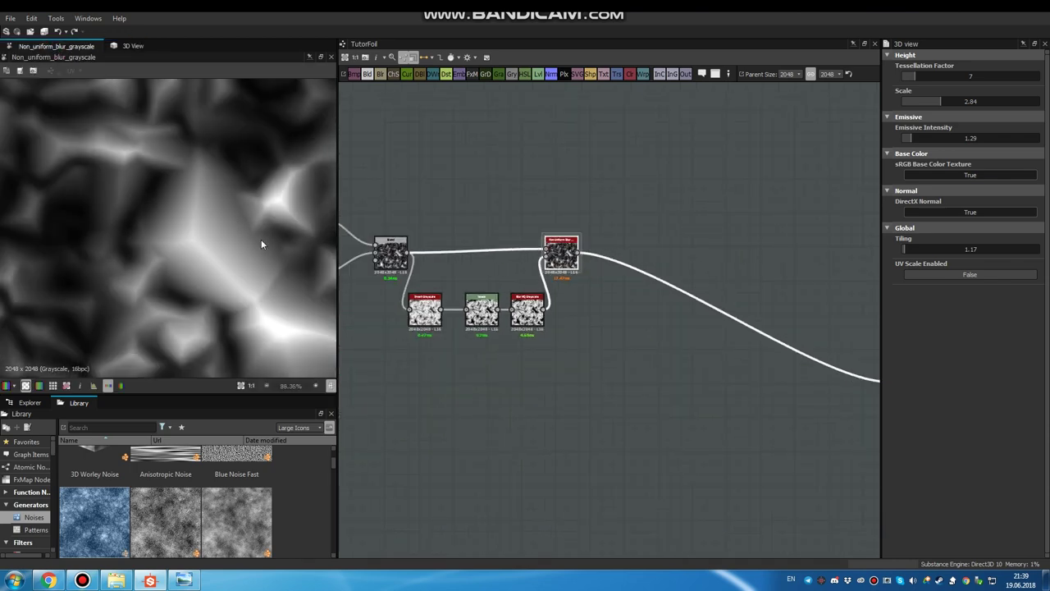
scroll(261, 239, down, 5)
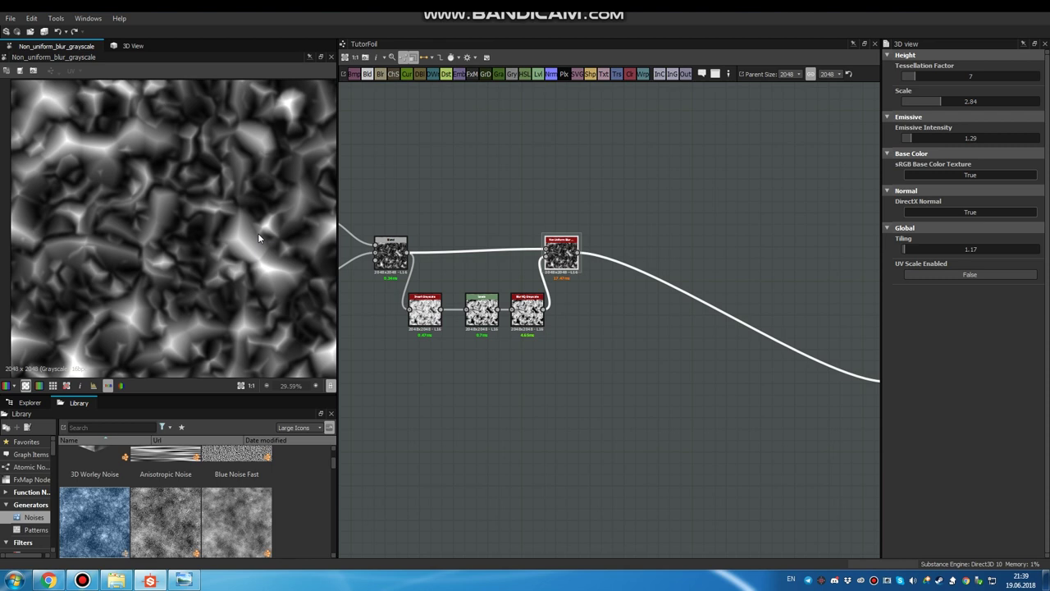
middle_drag(567, 258, 554, 256)
click(554, 257)
drag(553, 257, 564, 257)
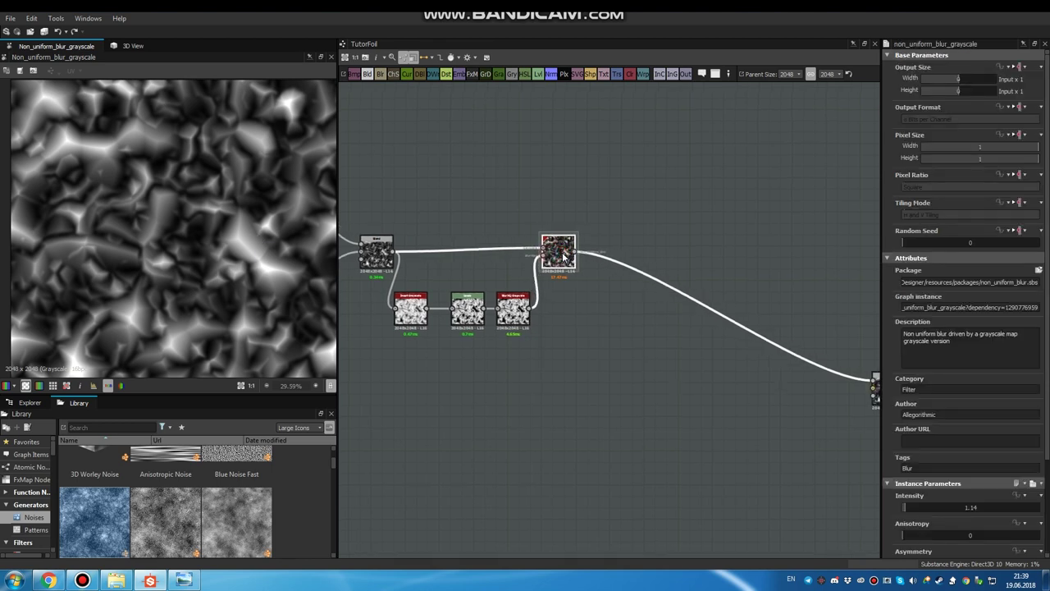
Insert a Warp node after the Non Uniform Blur and place it slightly farther along the connection.
right_click(559, 251)
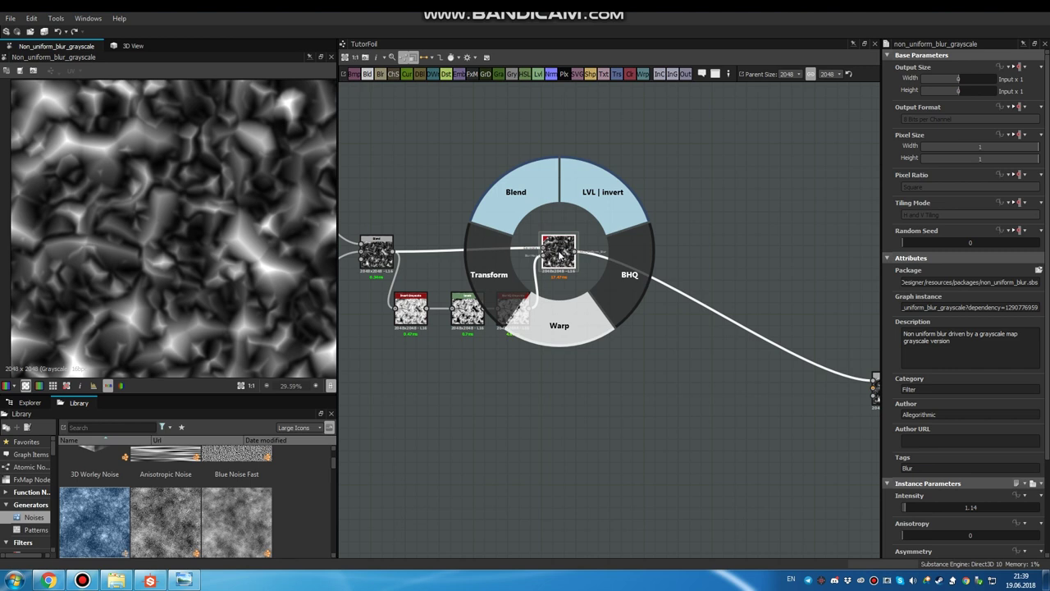
click(560, 307)
drag(621, 266, 631, 271)
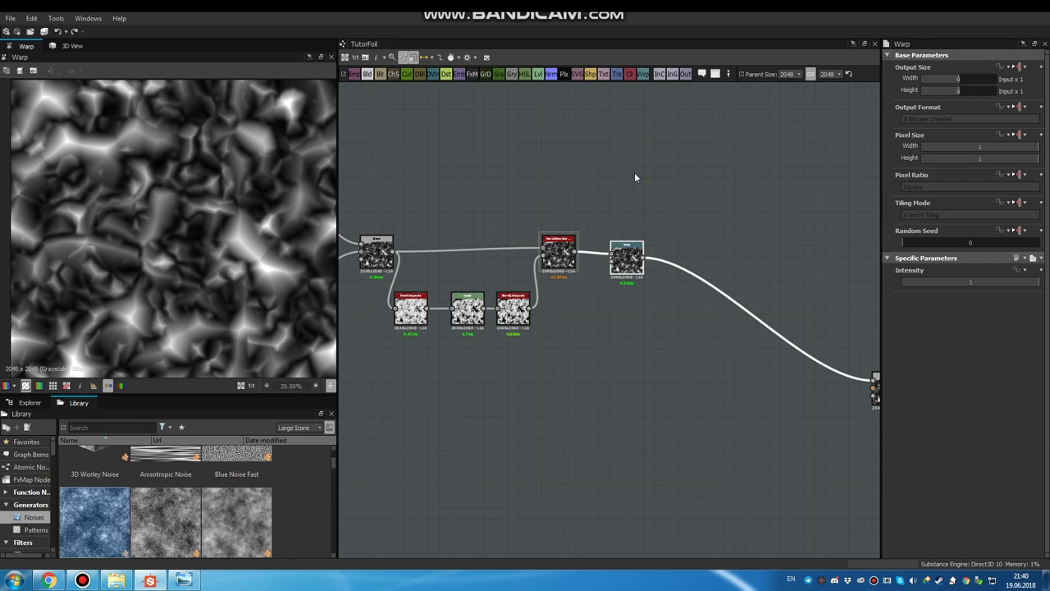
Add a Perlin Noise node below the Warp and set its Scale to 11.
click(640, 377)
key(space)
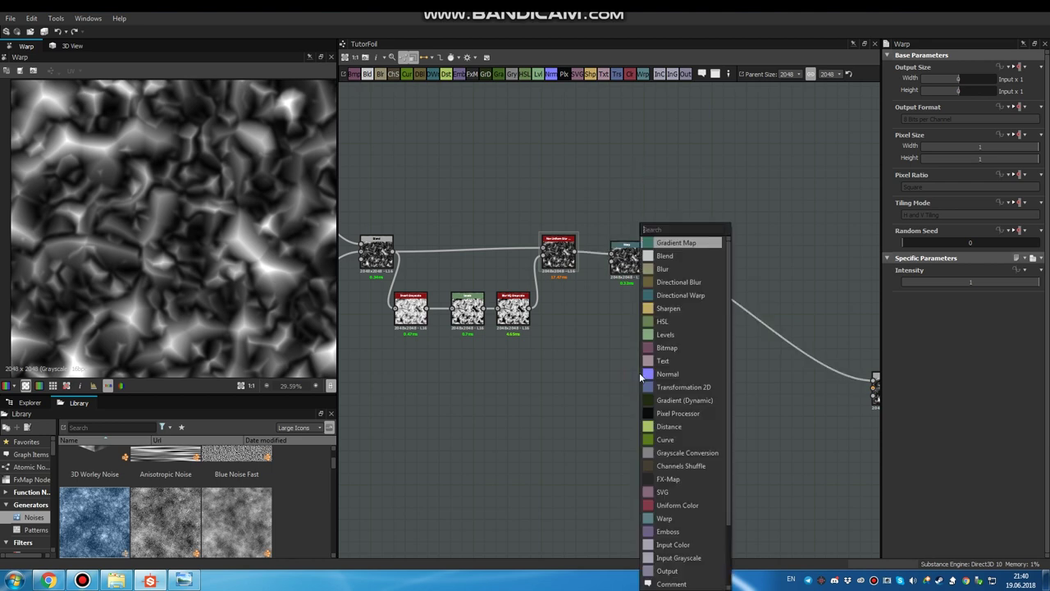
text(perli)
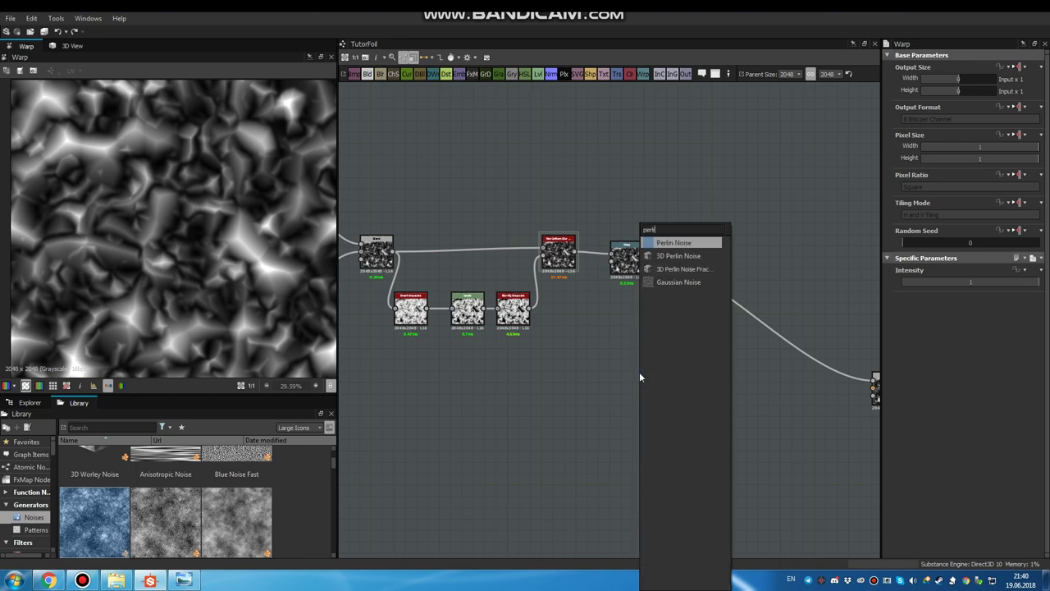
key(Return)
drag(639, 372, 574, 365)
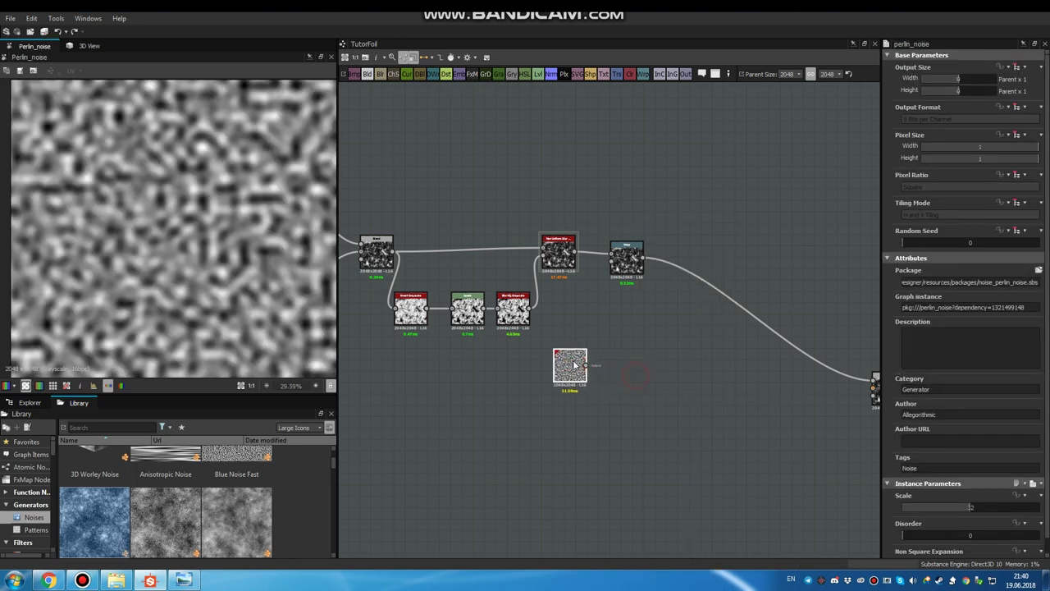
drag(961, 507, 923, 508)
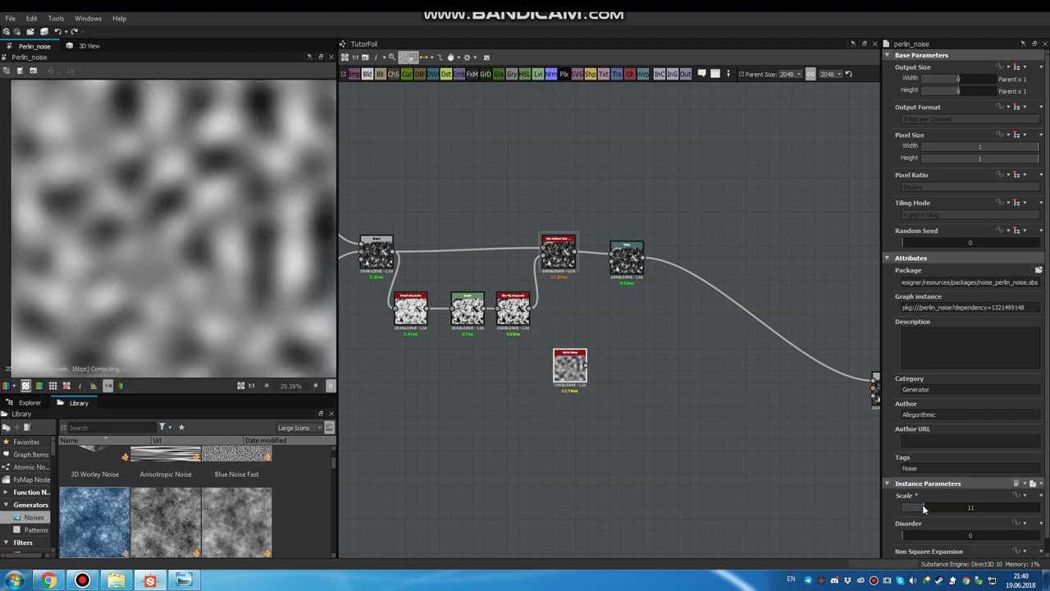
scroll(193, 267, down, 1)
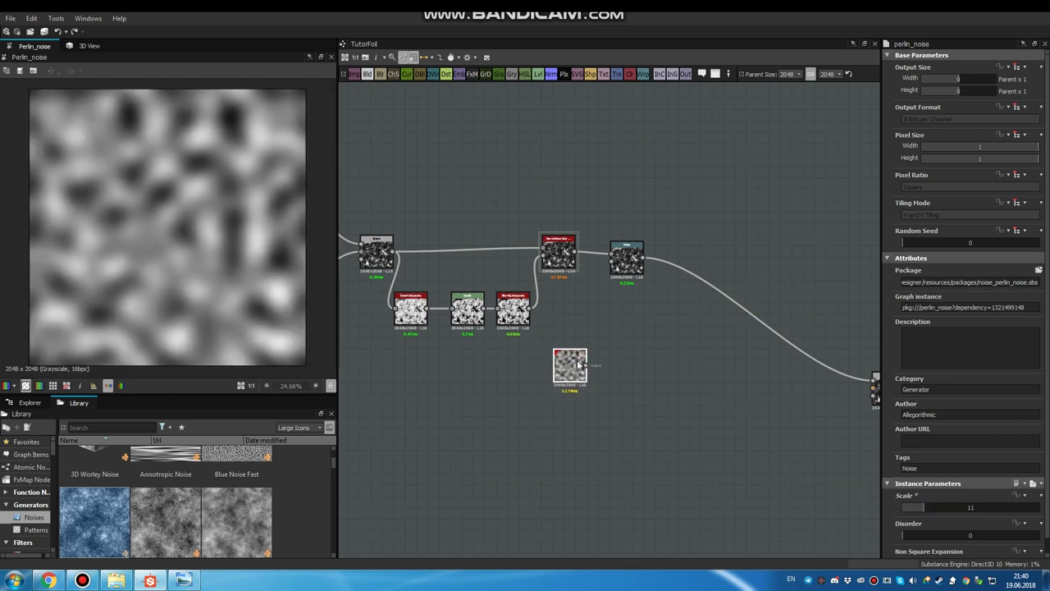
Append a Blur HQ Grayscale with Intensity 2.18 to the Perlin Noise and connect it to the Warp's gradient input.
key(space)
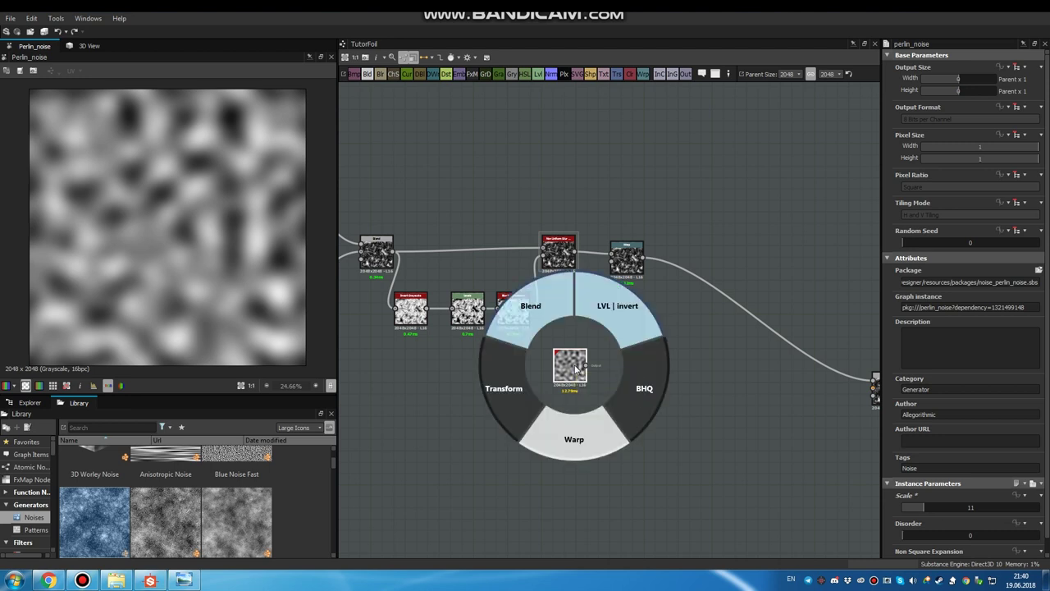
click(630, 388)
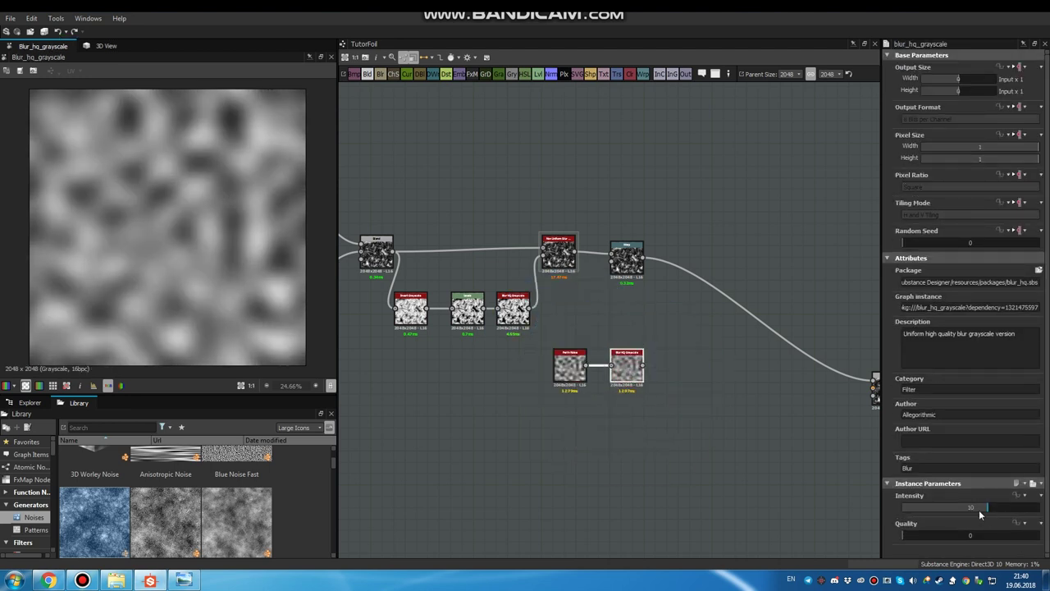
drag(975, 510, 920, 509)
middle_drag(708, 398, 699, 396)
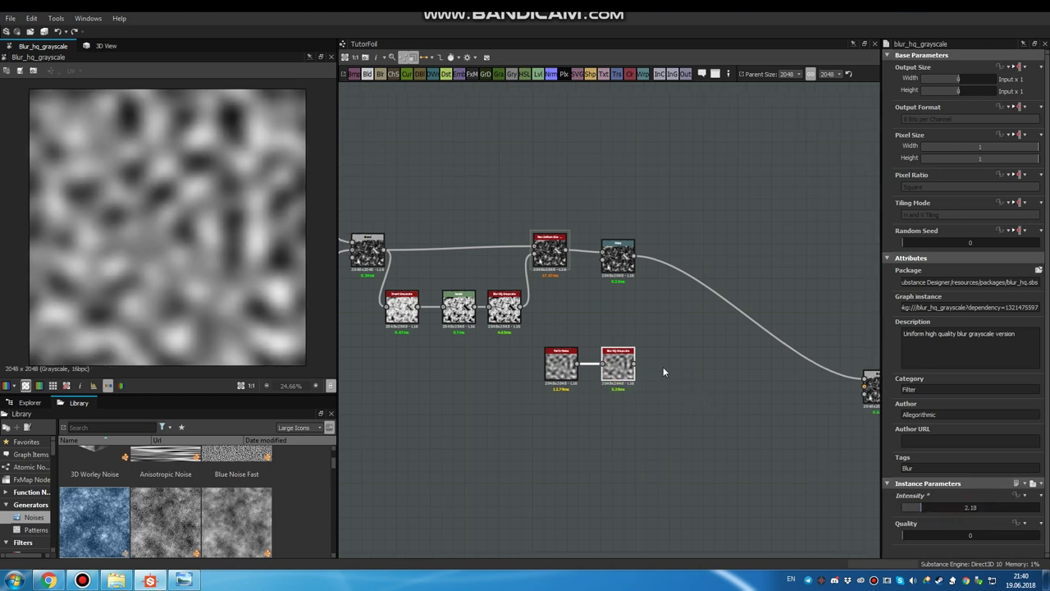
drag(637, 363, 617, 255)
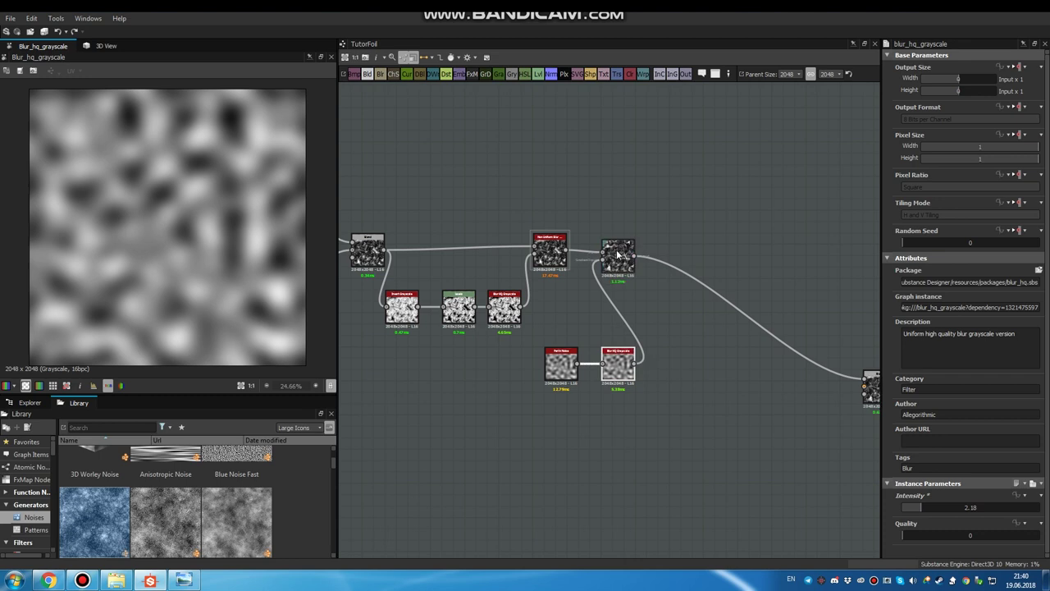
Preview the Warp node's output and set its Intensity to 0.21.
double_click(617, 255)
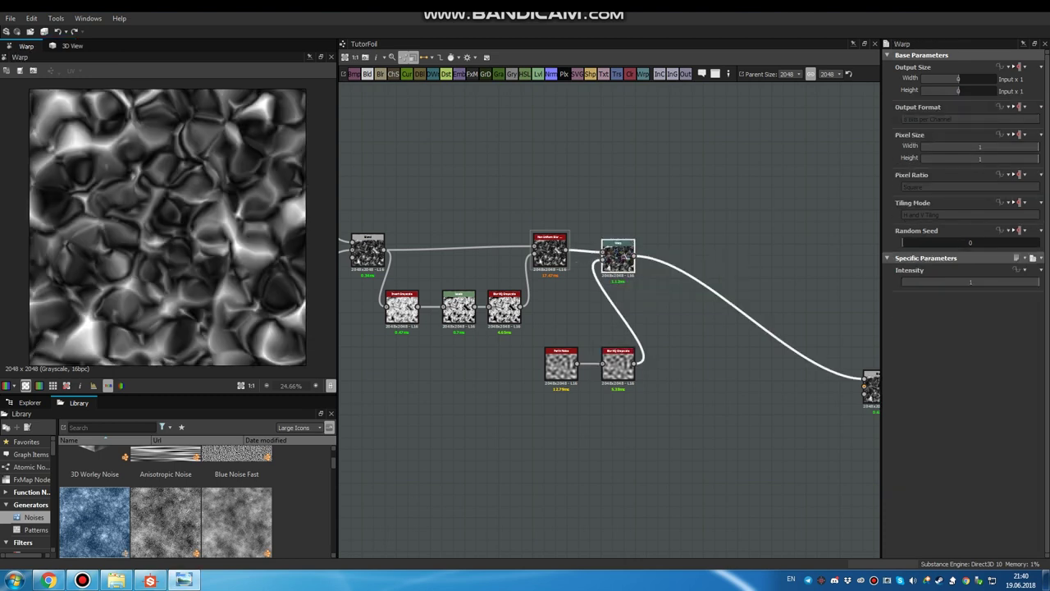
scroll(311, 242, up, 2)
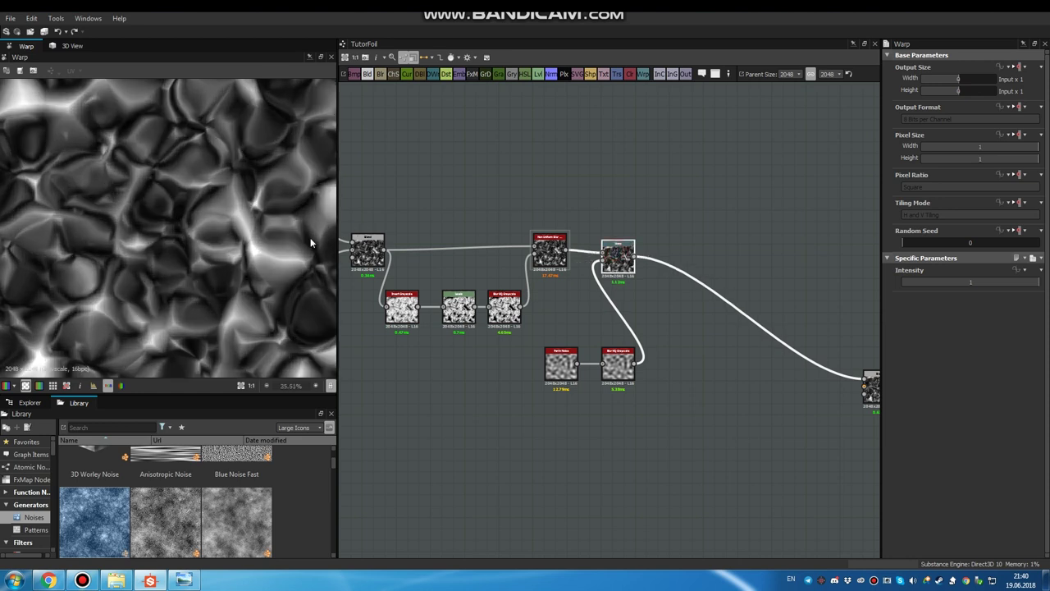
drag(958, 279, 929, 281)
Move the whole noise, blur and warp node chain away from the downstream nodes to free up space.
middle_drag(743, 290, 671, 317)
scroll(671, 317, down, 4)
drag(680, 224, 381, 374)
drag(645, 293, 435, 266)
middle_drag(436, 287, 608, 309)
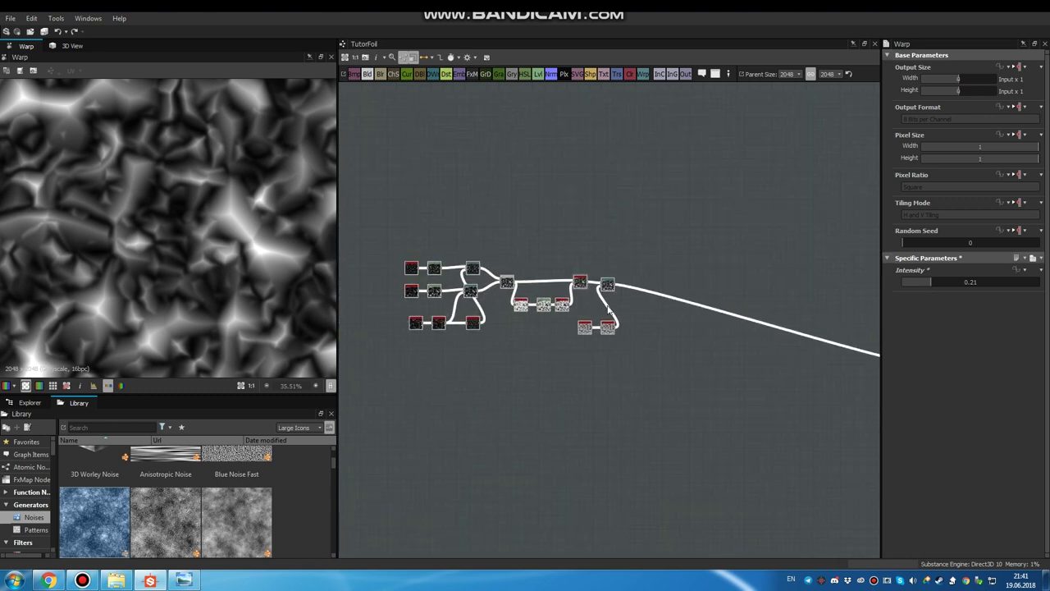
scroll(609, 312, up, 2)
drag(606, 284, 601, 284)
click(656, 257)
Insert a second Warp node after the first Warp and place it farther down the chain.
scroll(597, 277, up, 3)
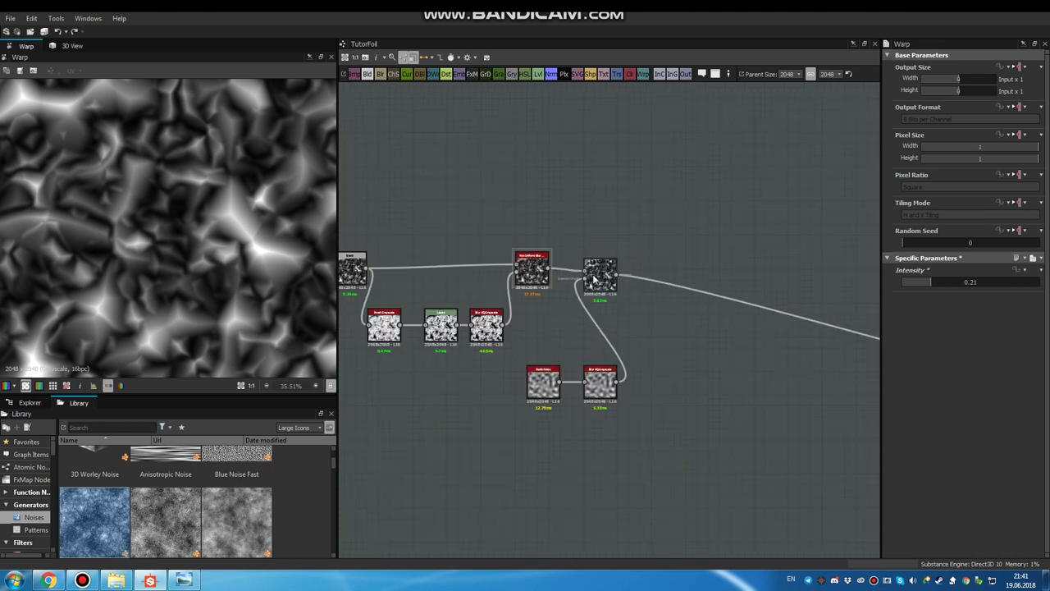
key(space)
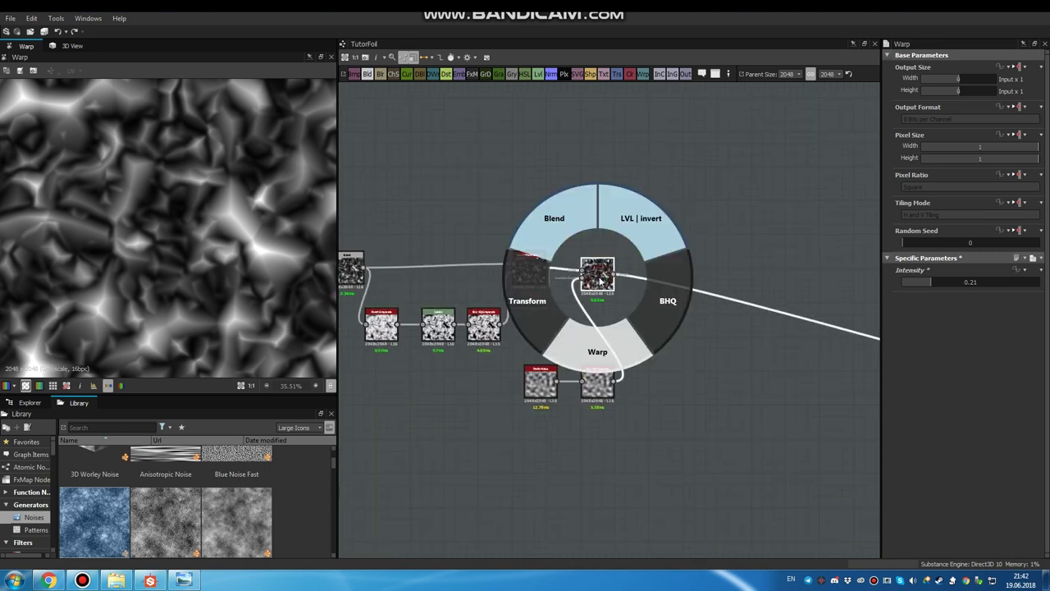
click(608, 343)
drag(658, 274, 716, 297)
click(692, 370)
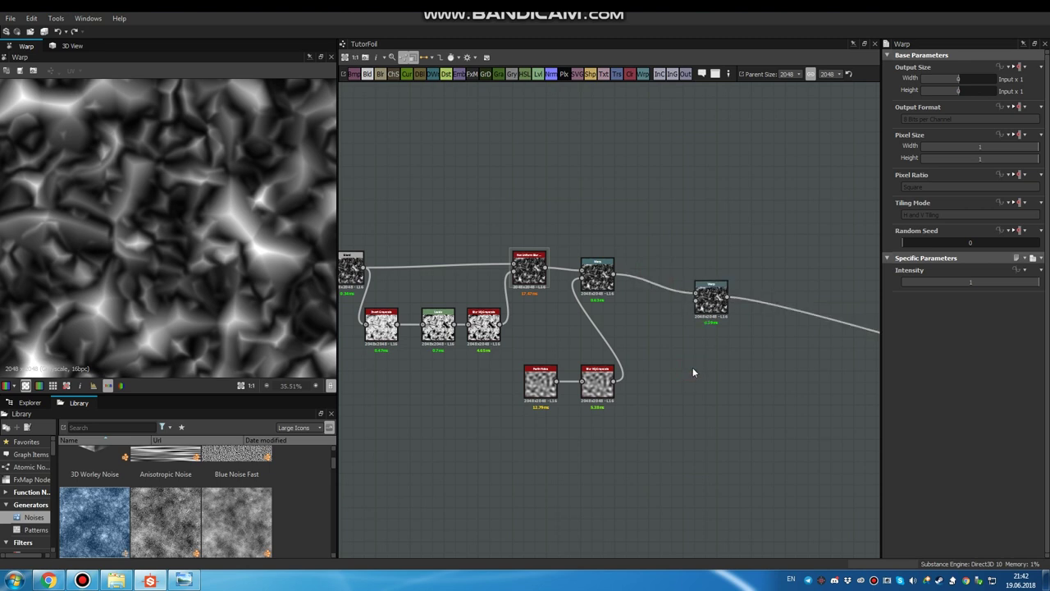
Add a Crystal 1 noise below the second Warp and connect it to that Warp's gradient input.
key(space)
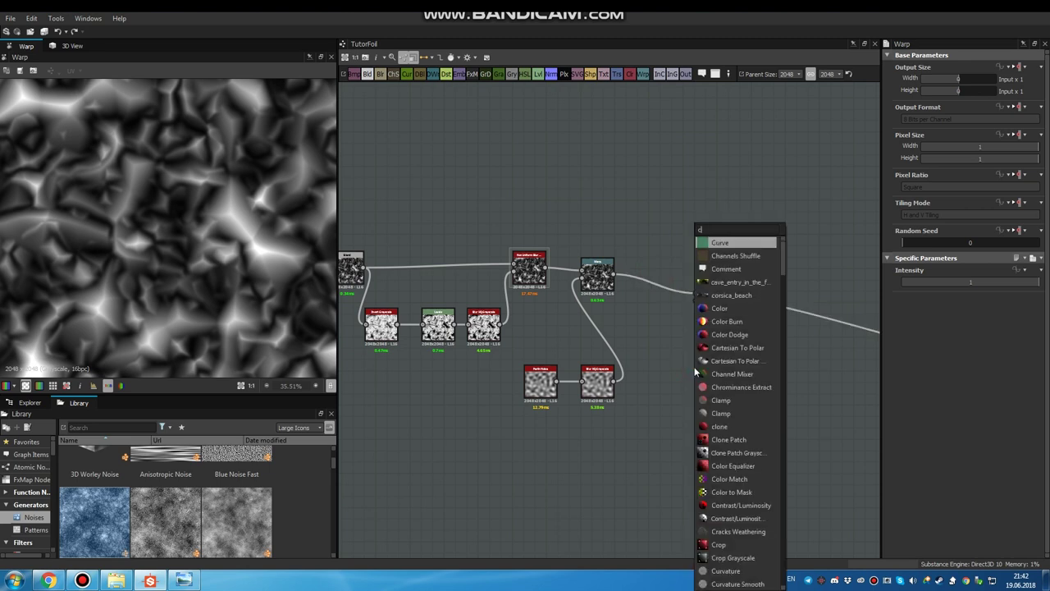
text(cry)
key(Return)
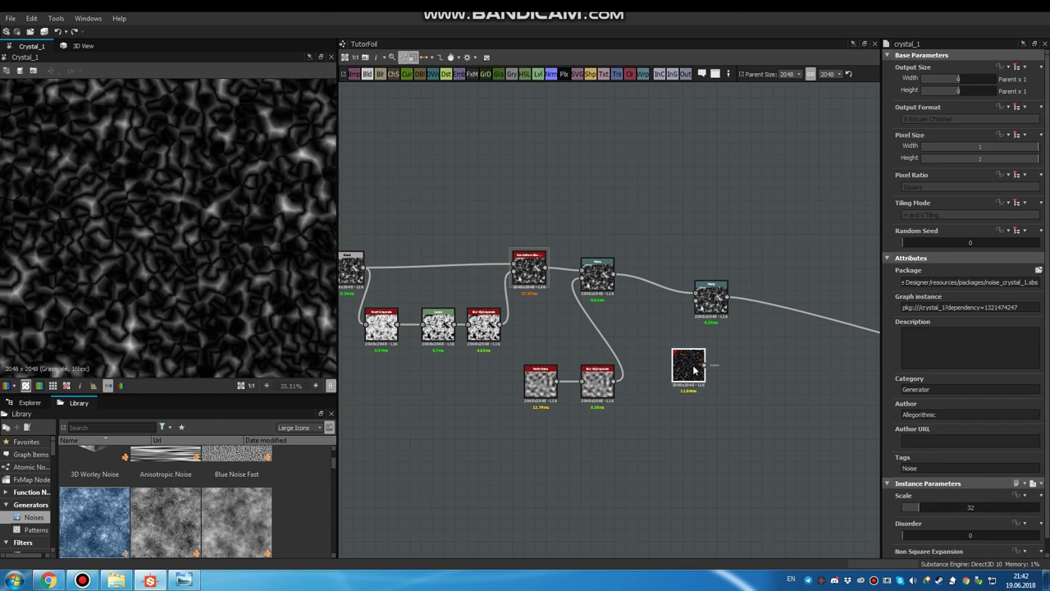
scroll(694, 371, up, 4)
scroll(692, 370, down, 1)
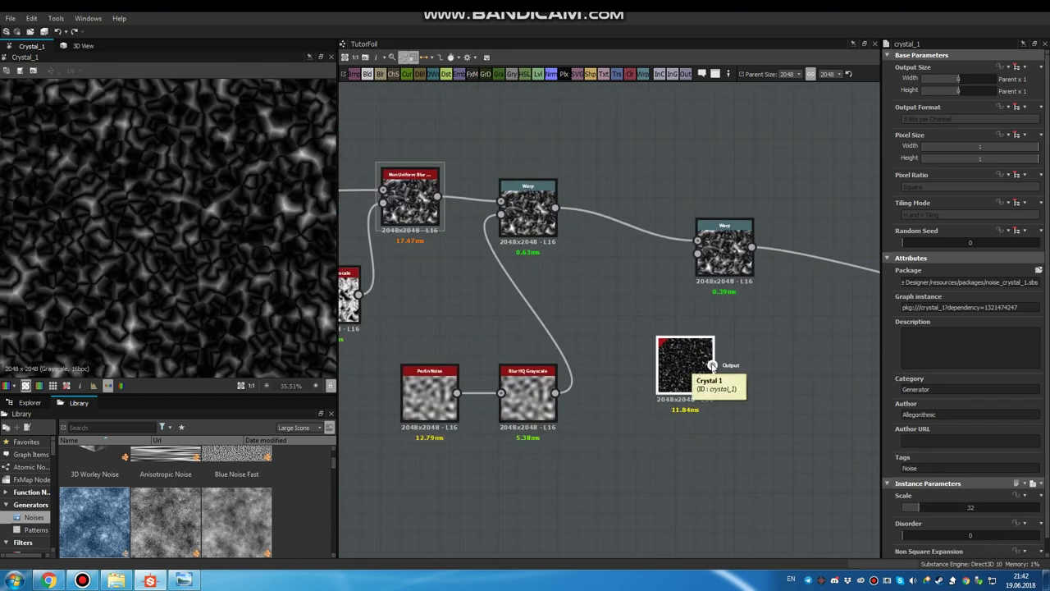
drag(712, 365, 697, 252)
drag(686, 354, 671, 364)
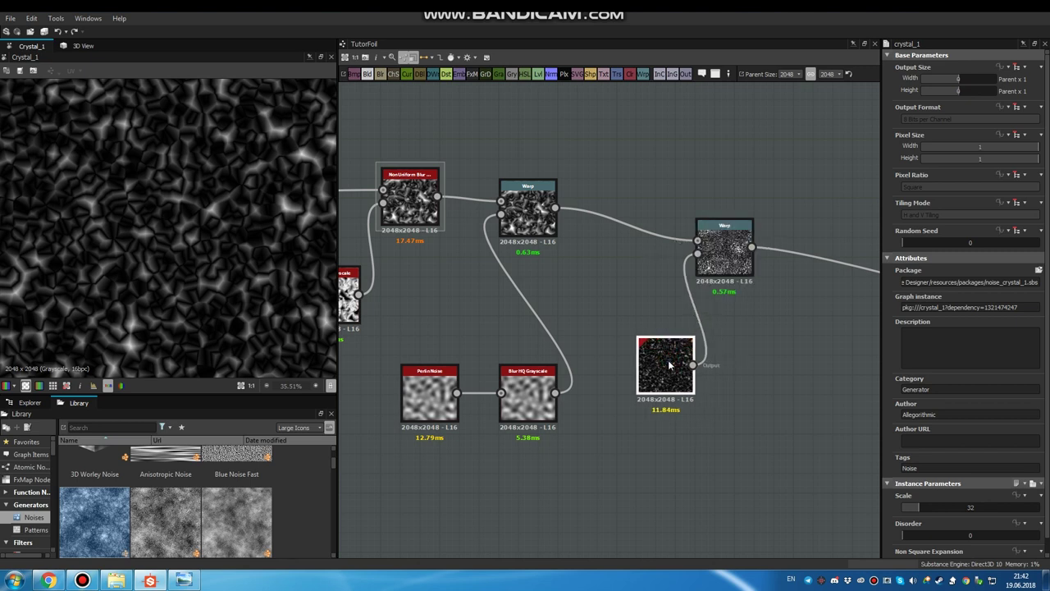
Insert a Blur HQ Grayscale between Crystal 1 and the second Warp and set its Intensity to 0.83.
right_click(668, 365)
click(723, 382)
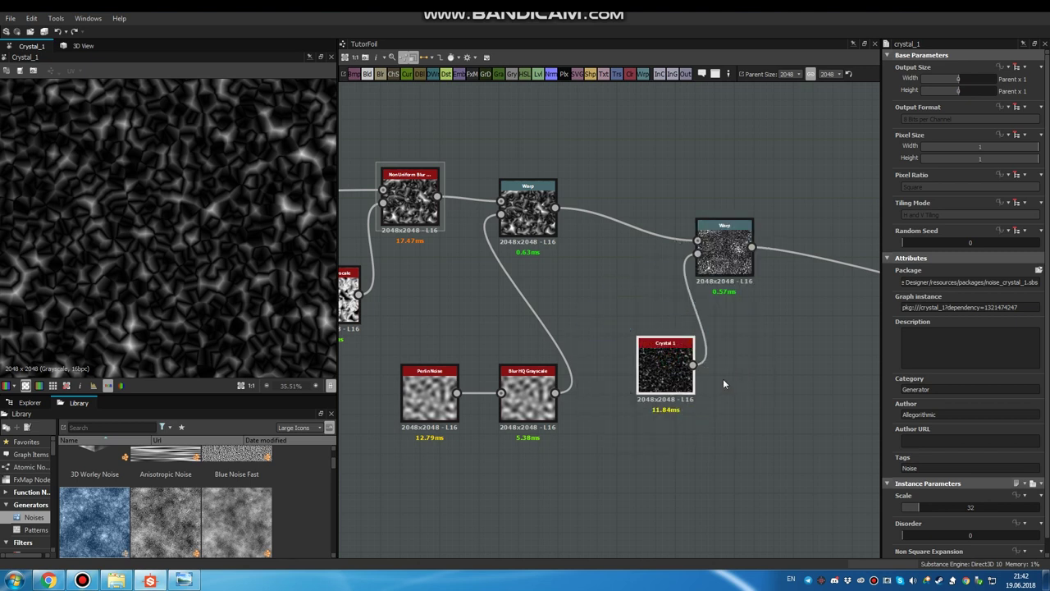
middle_drag(763, 376, 651, 351)
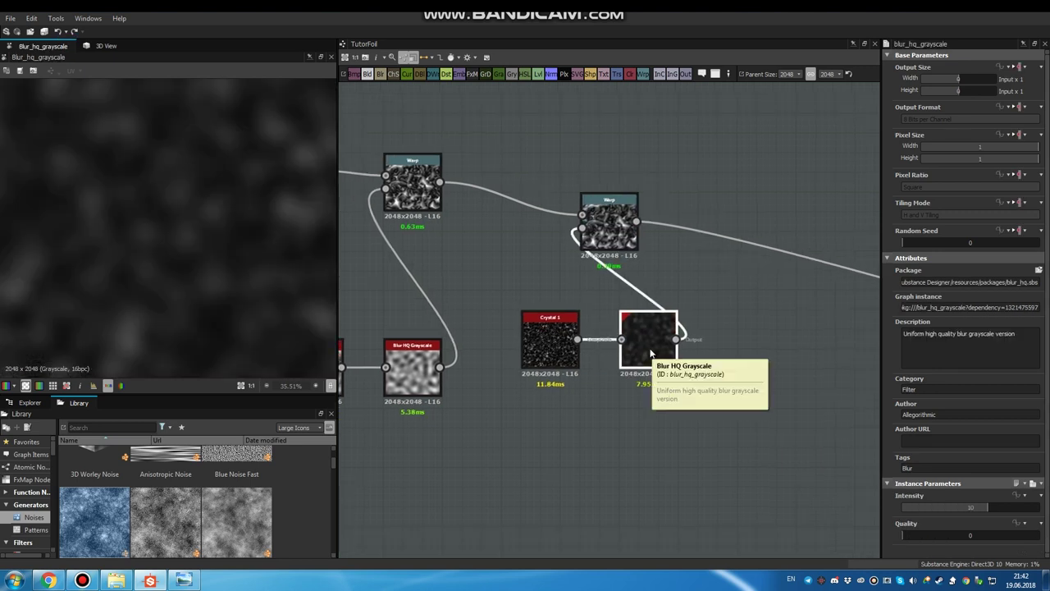
click(914, 507)
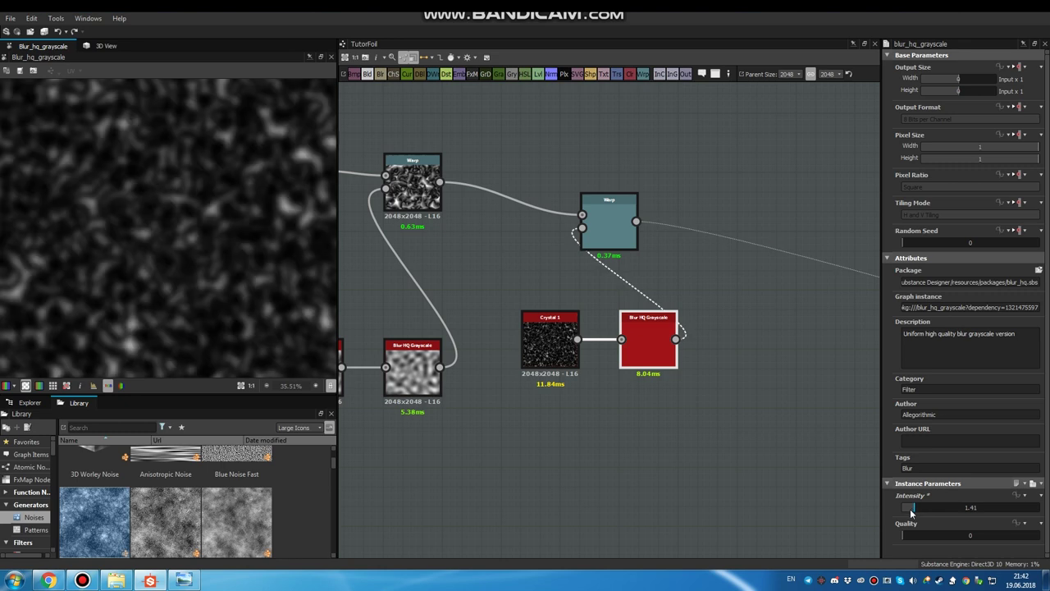
drag(910, 510, 910, 512)
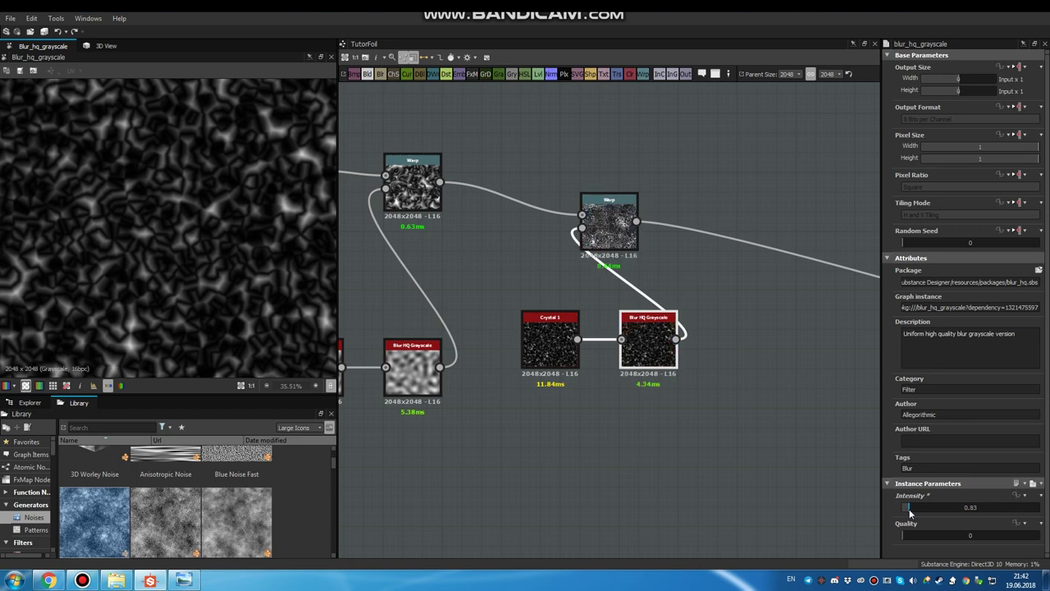
Set the second Warp's Intensity to 0.02 and check its output up close in the 2D view.
double_click(608, 226)
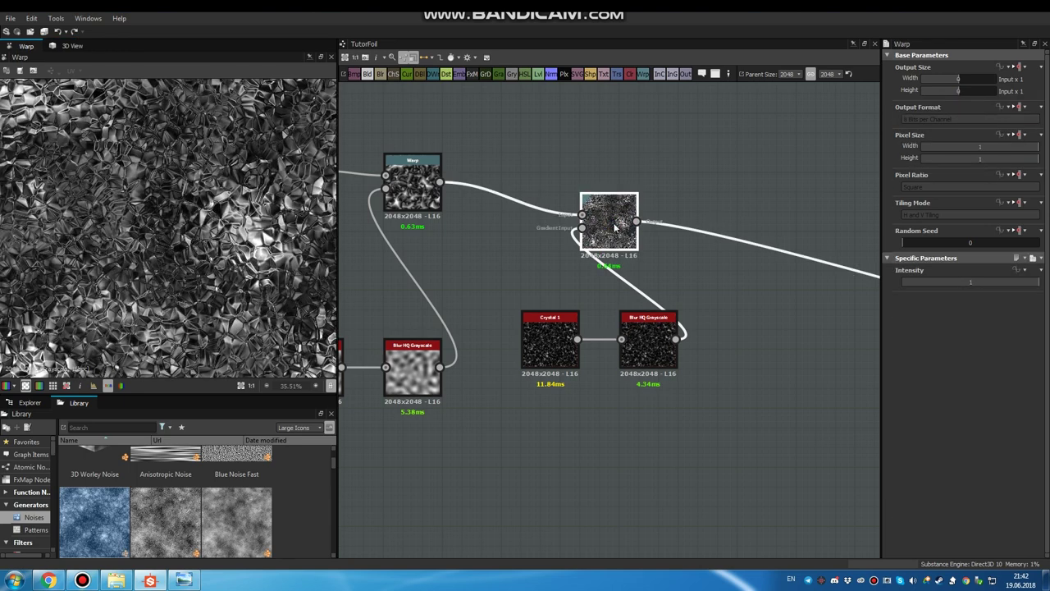
click(919, 284)
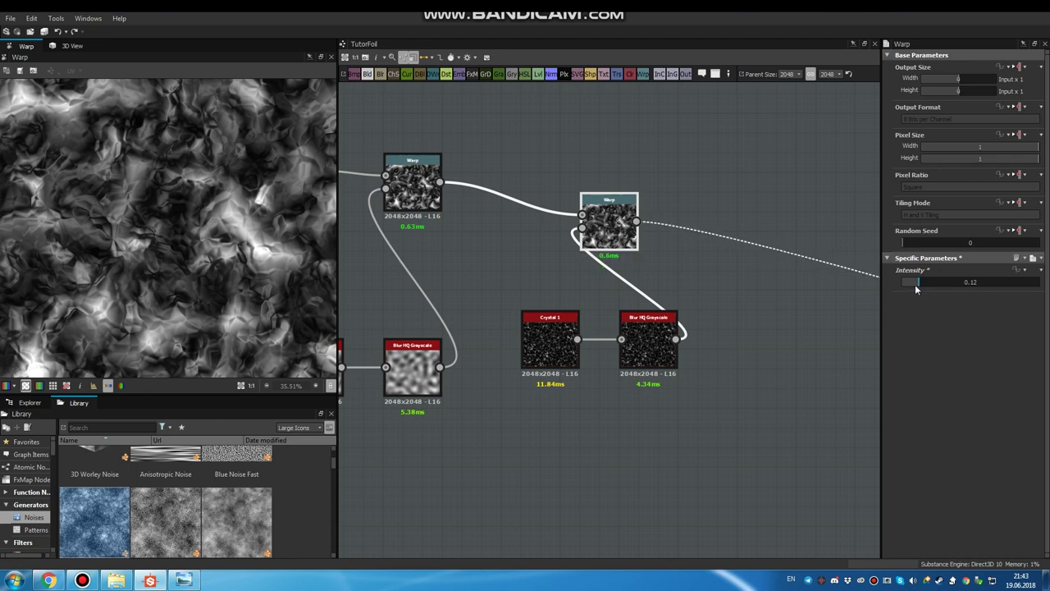
drag(920, 285, 906, 284)
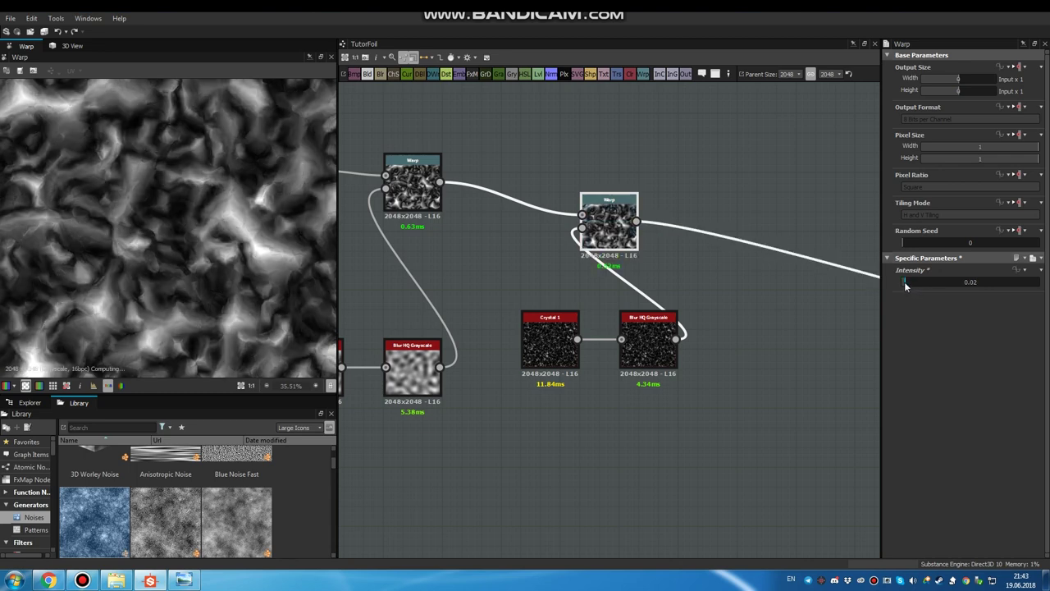
scroll(274, 251, up, 3)
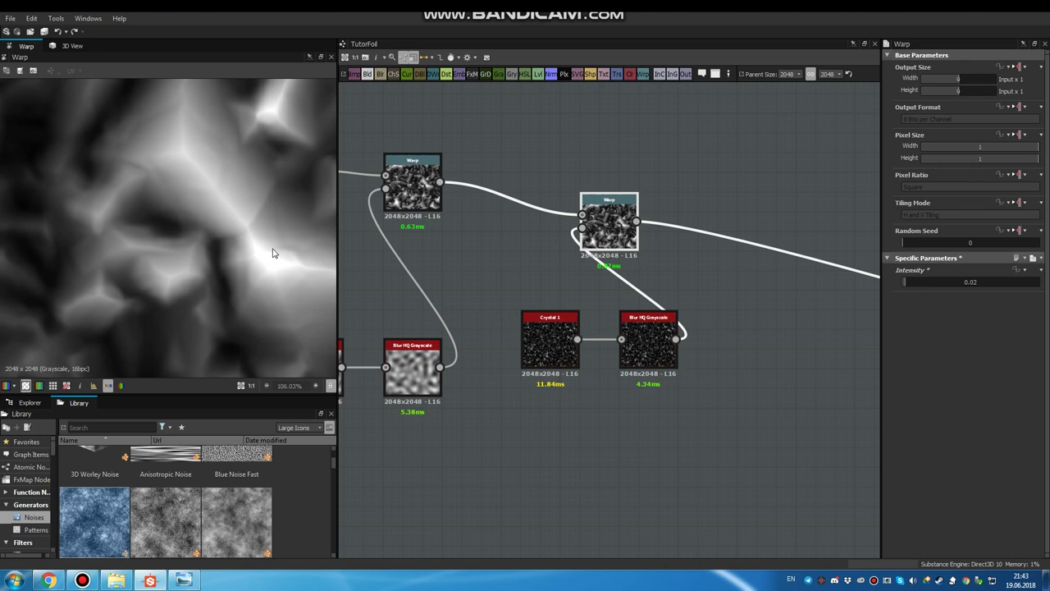
scroll(635, 300, down, 5)
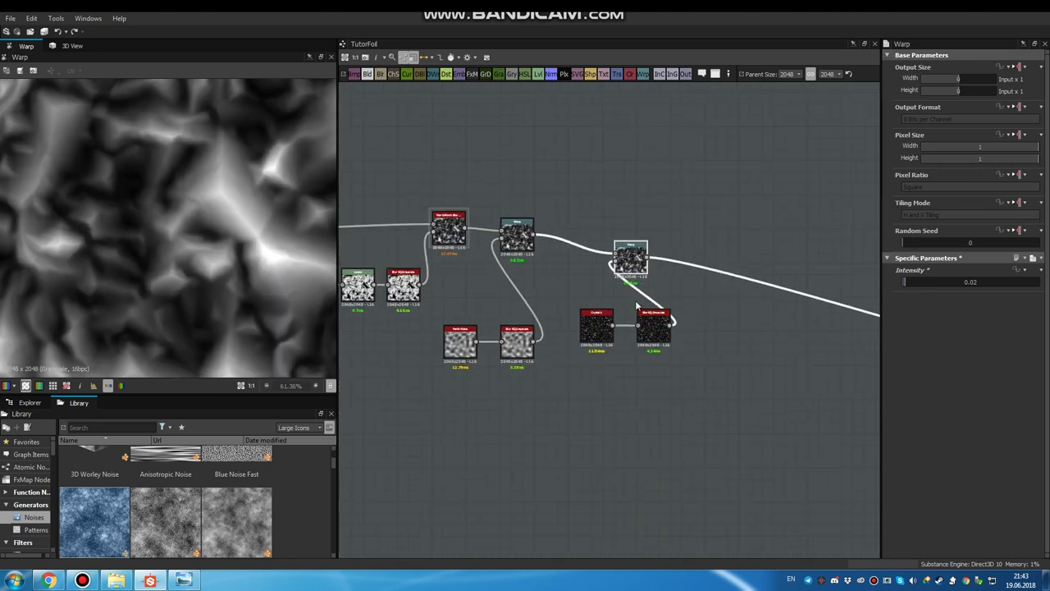
Rearrange the second Warp with its Crystal 1 and Blur HQ Grayscale nodes into a compact group near the first Warp.
drag(637, 275, 644, 267)
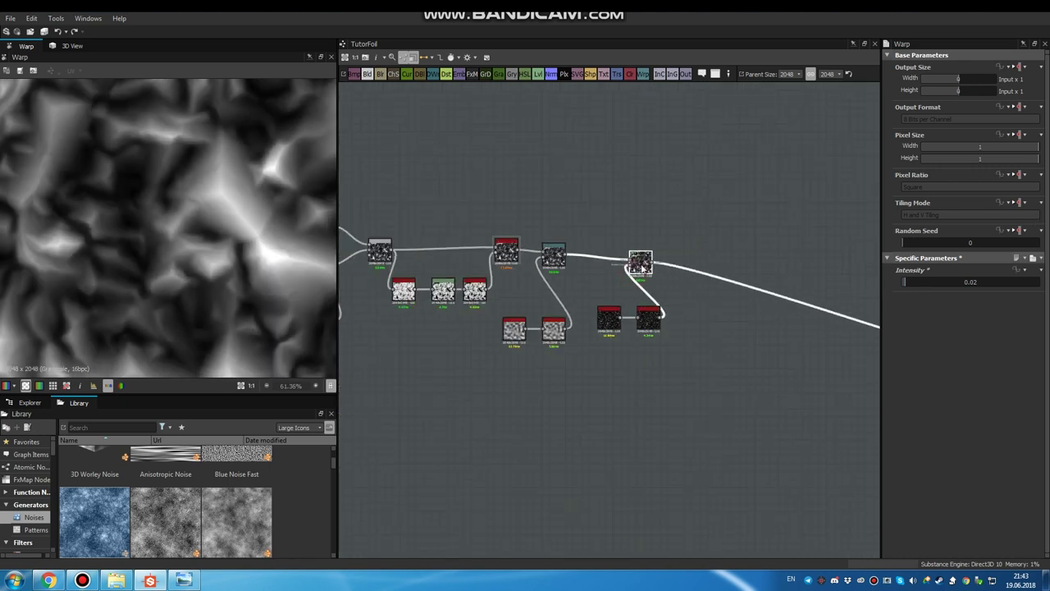
middle_drag(697, 222, 644, 216)
click(680, 219)
drag(613, 306, 560, 317)
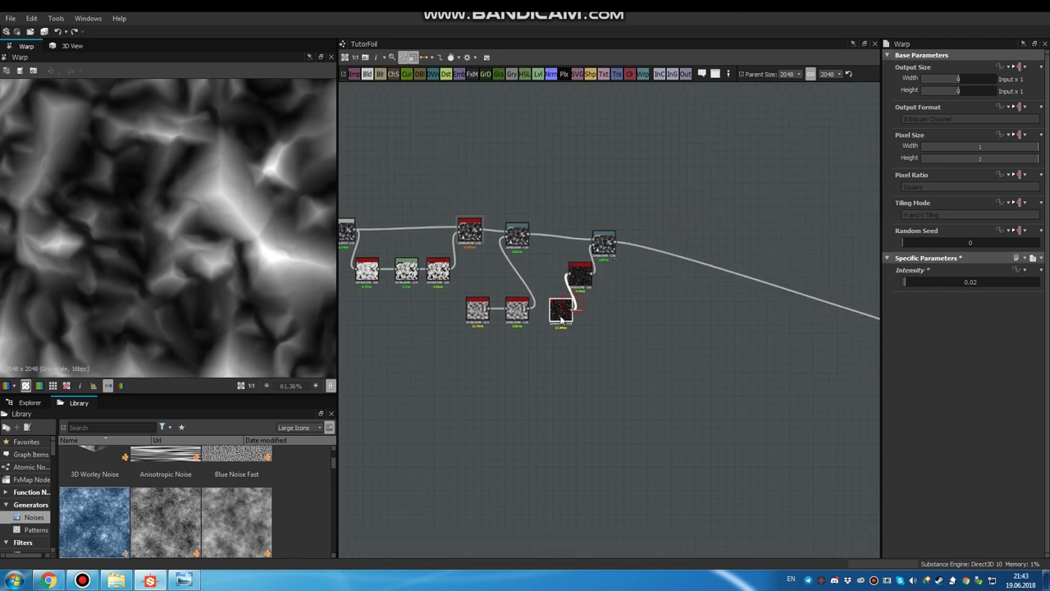
Insert a third Warp node after the second Warp and place it farther down the chain.
click(615, 242)
drag(616, 243, 656, 287)
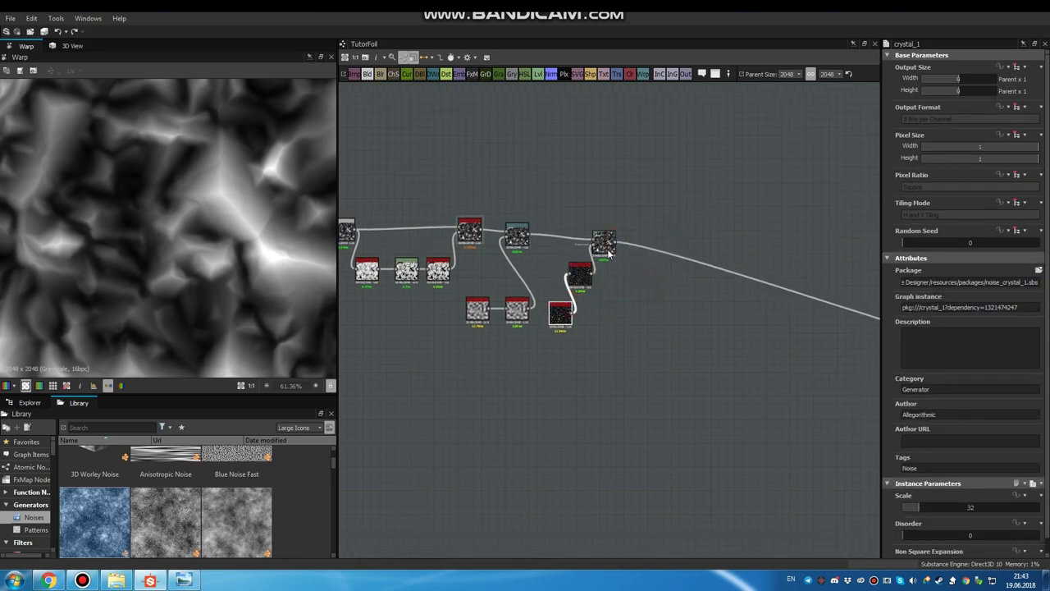
drag(609, 255, 691, 277)
click(608, 307)
click(641, 342)
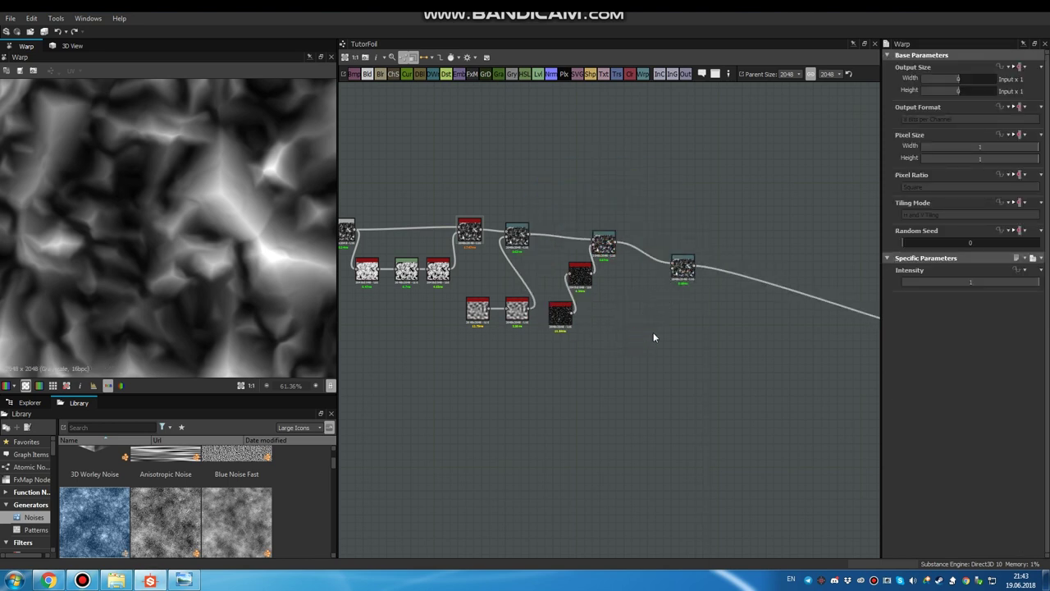
Add a Crystal 2 noise node below the third Warp and set its Scale to 3.
scroll(644, 304, up, 2)
key(space)
text(cry)
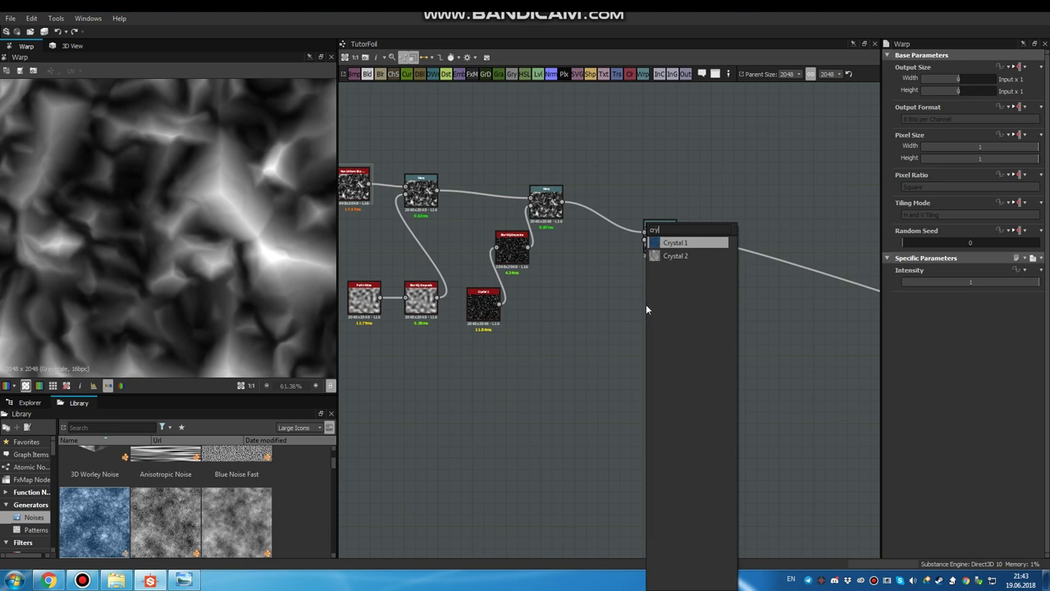
key(Down)
key(Return)
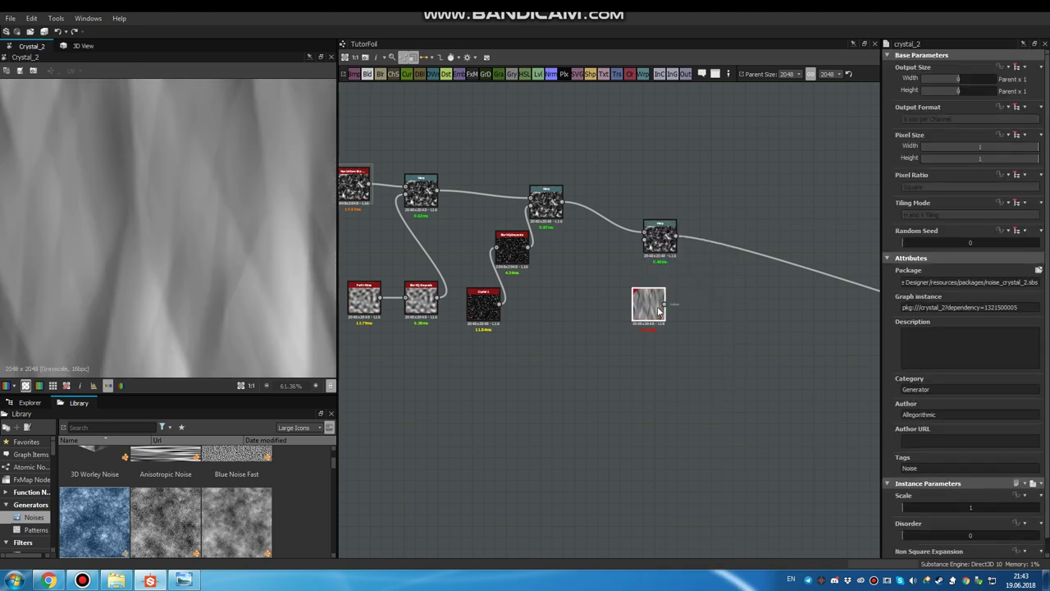
drag(646, 303, 599, 327)
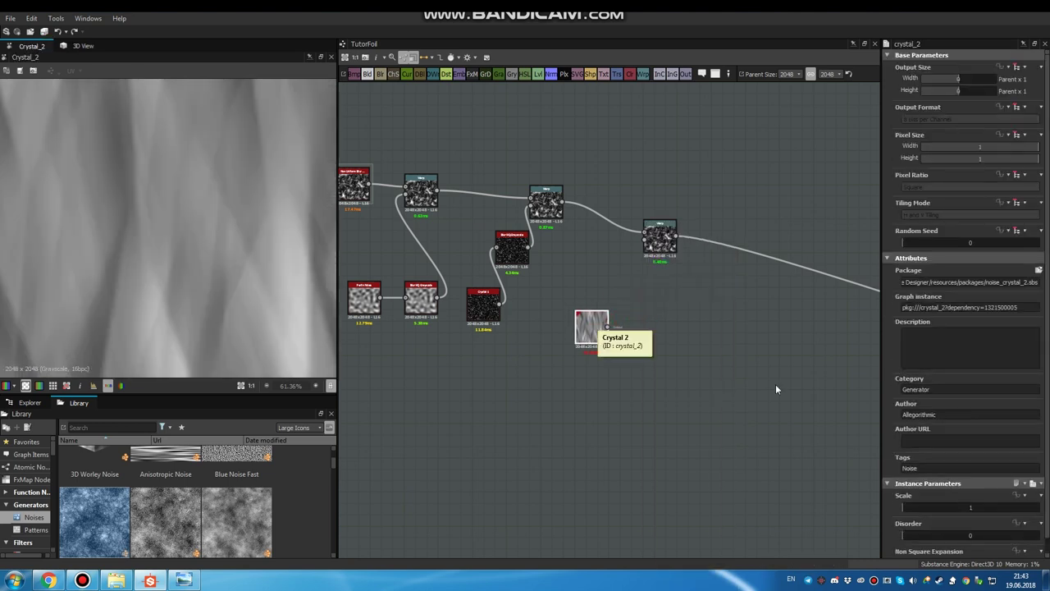
drag(910, 515, 917, 510)
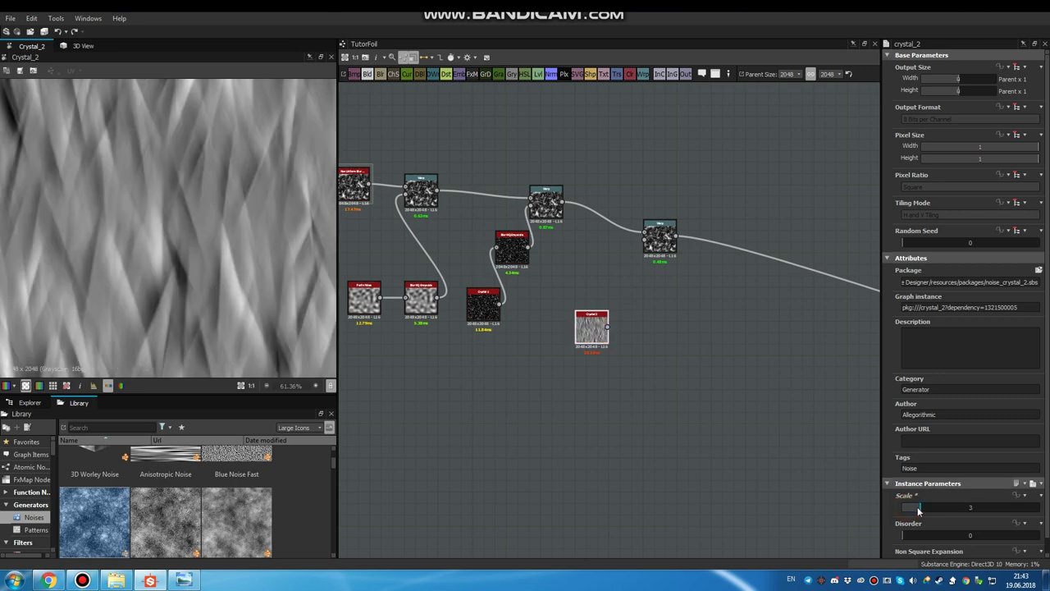
Add a Blur HQ Grayscale with Intensity 2.94 after Crystal 2 and connect its output to the third Warp's gradient input.
scroll(597, 332, up, 3)
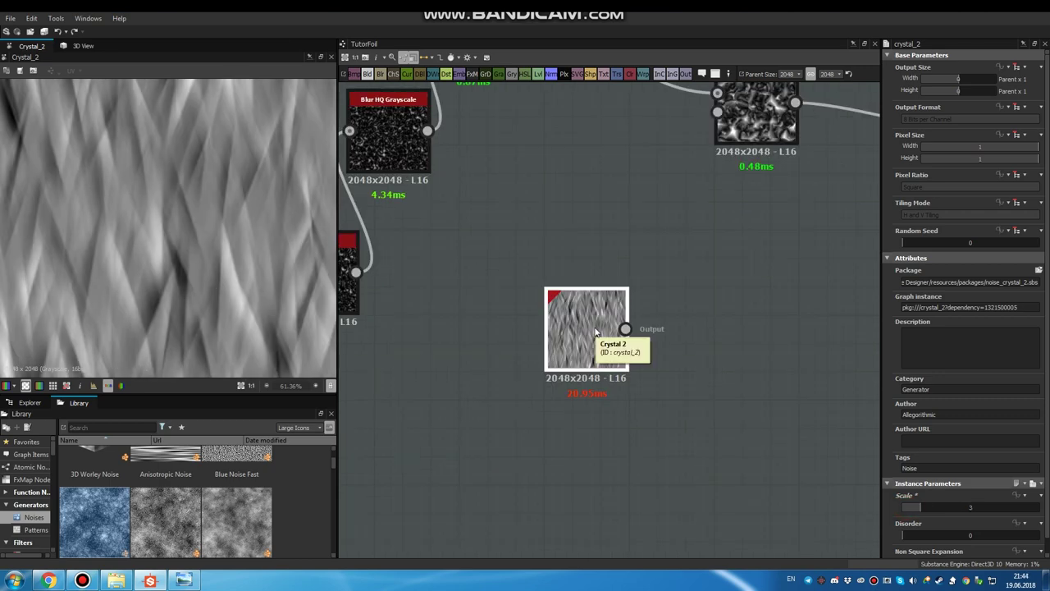
key(space)
click(645, 351)
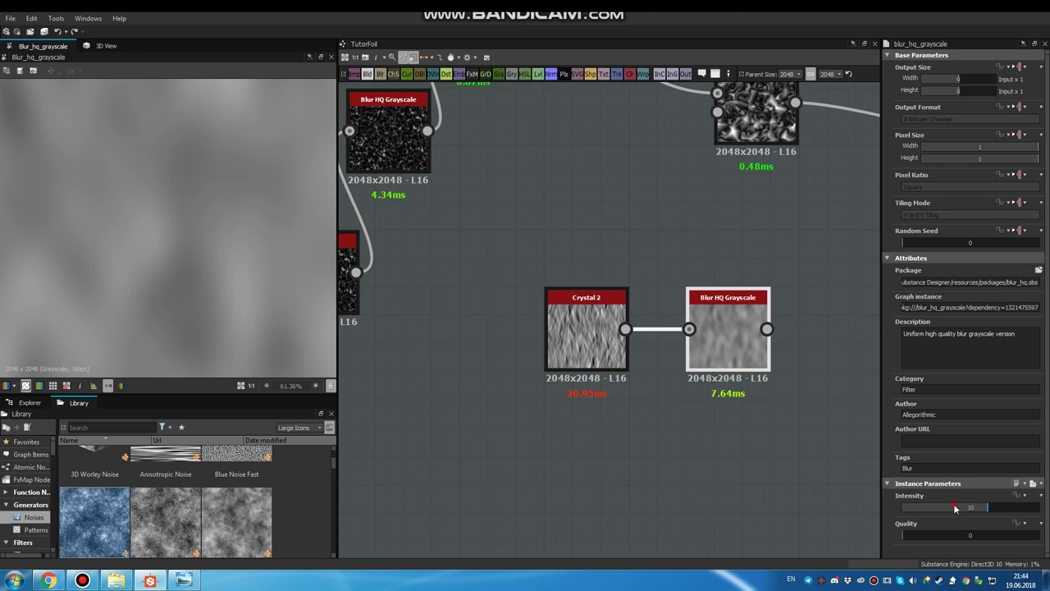
drag(955, 508, 928, 508)
drag(926, 509, 928, 509)
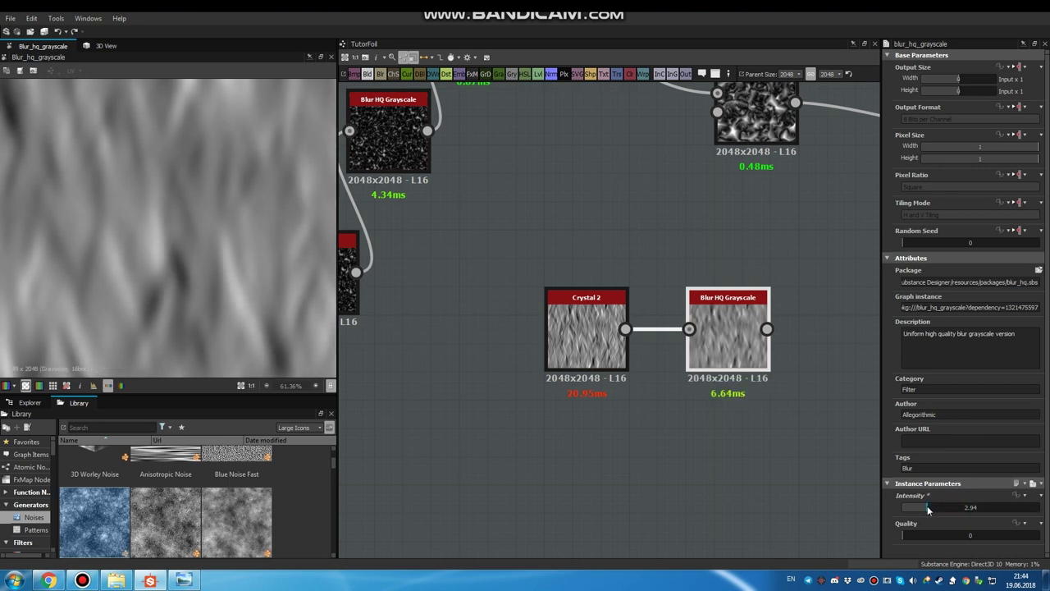
scroll(753, 365, down, 3)
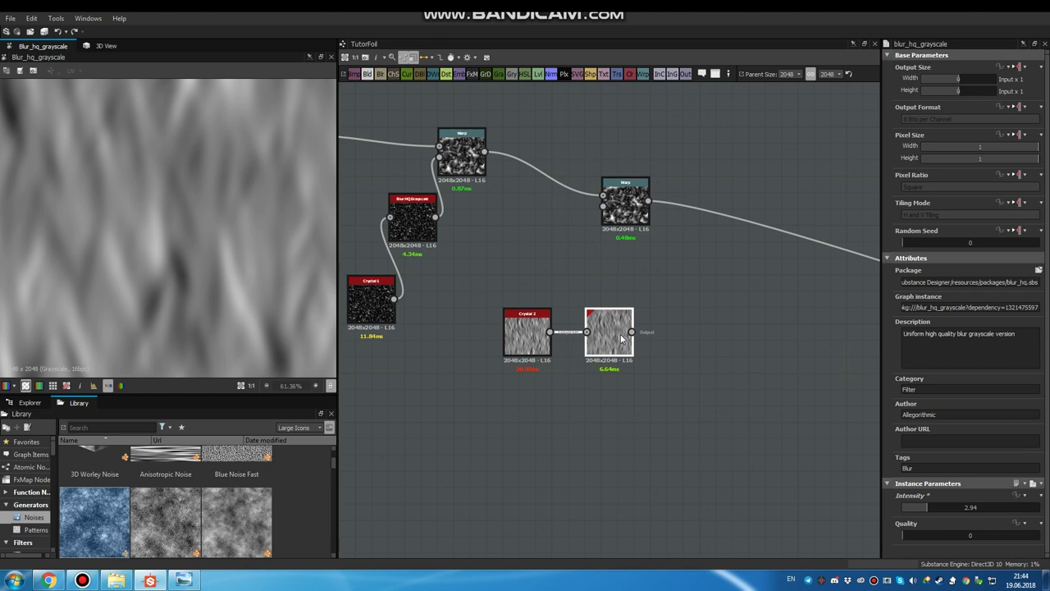
drag(631, 332, 603, 206)
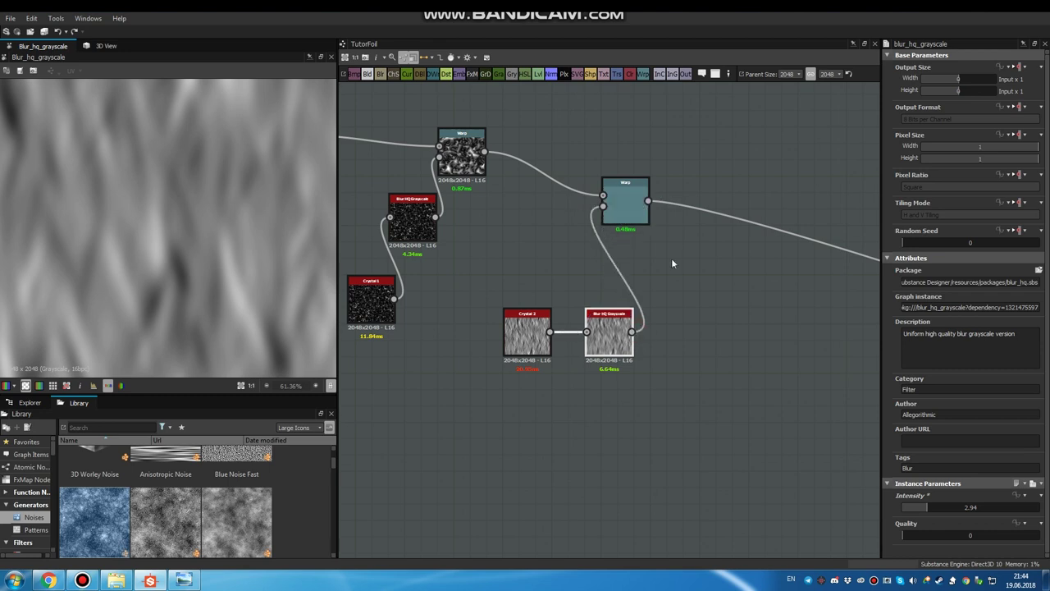
Insert a fourth Warp node after the third Warp and place it farther down the chain.
middle_drag(671, 258, 580, 260)
click(534, 199)
key(space)
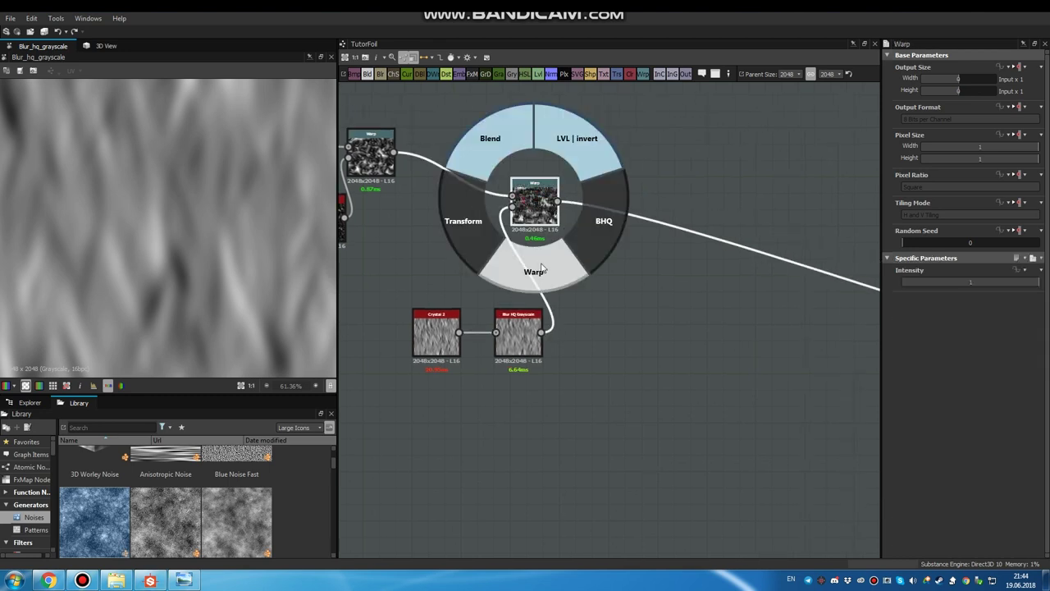
click(541, 268)
drag(630, 212, 710, 218)
click(633, 341)
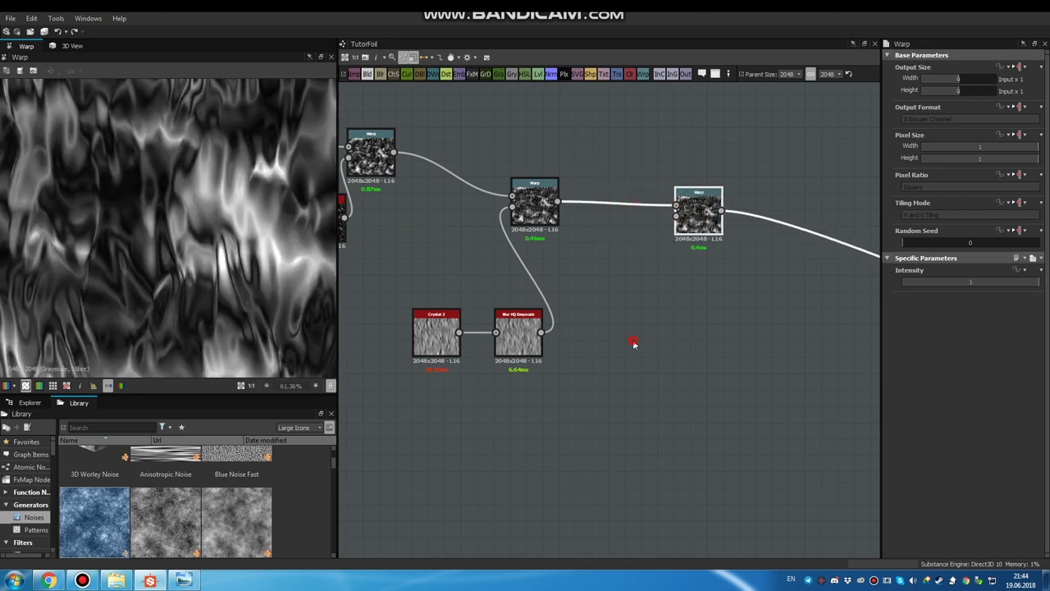
click(633, 343)
Add a Safe Transform Grayscale fed by the blurred Crystal 2 and rotate it so the vertical streaks run horizontally.
right_click(616, 403)
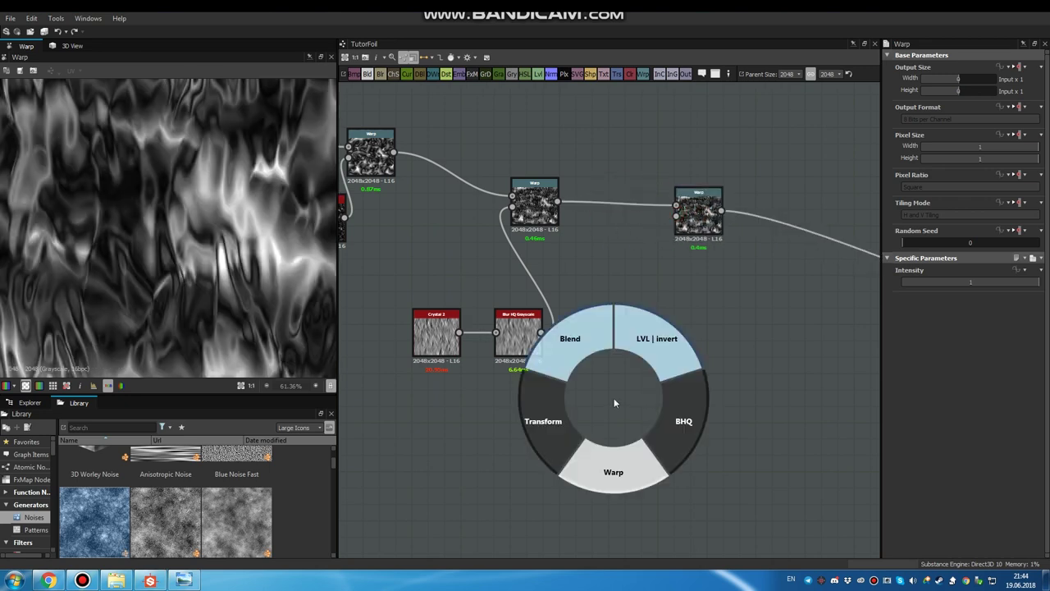
click(548, 419)
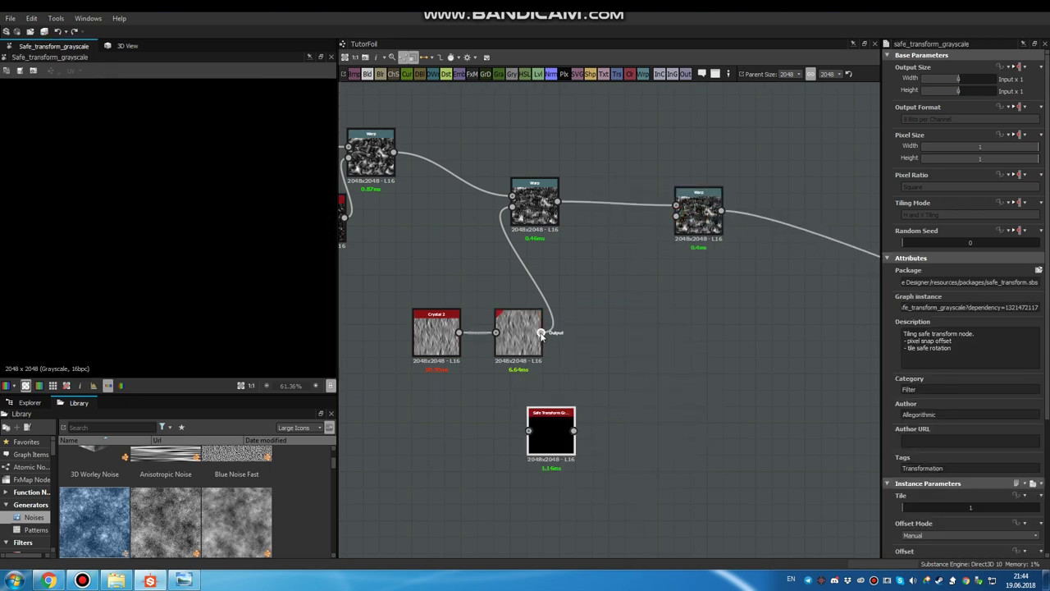
drag(540, 421, 639, 323)
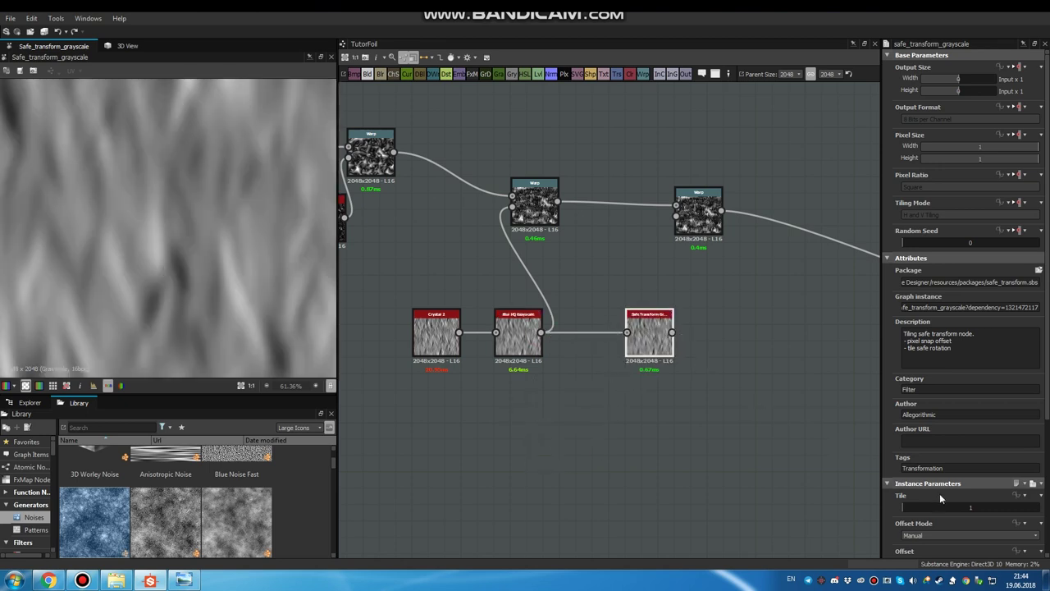
scroll(937, 489, down, 5)
shift+drag(913, 417, 918, 415)
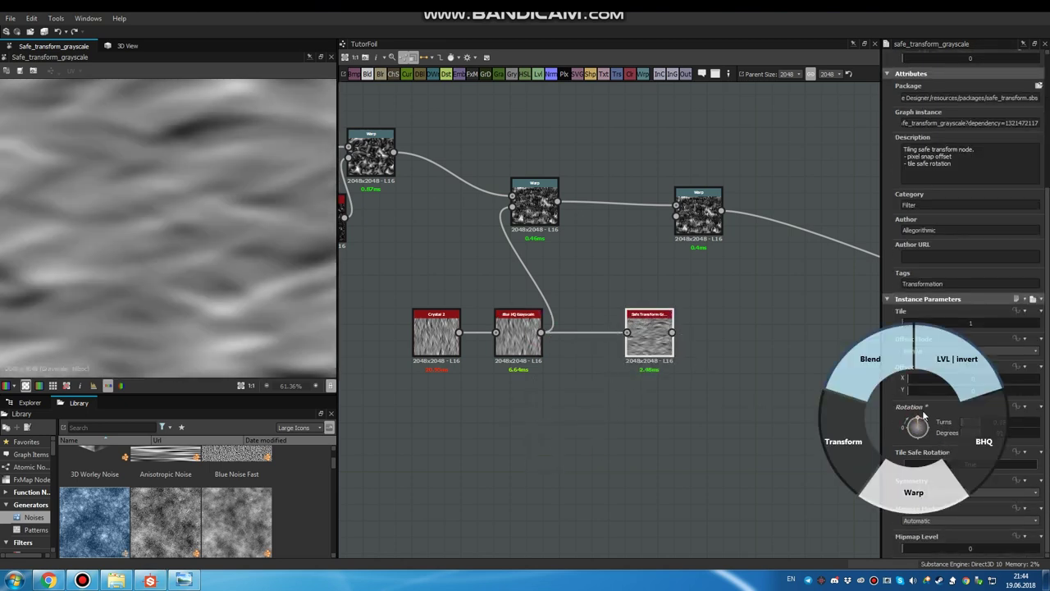
Connect the Safe Transform Grayscale to the fourth Warp's gradient input and show that Warp in the 2D view.
middle_drag(679, 316, 649, 352)
drag(643, 368, 646, 253)
double_click(666, 260)
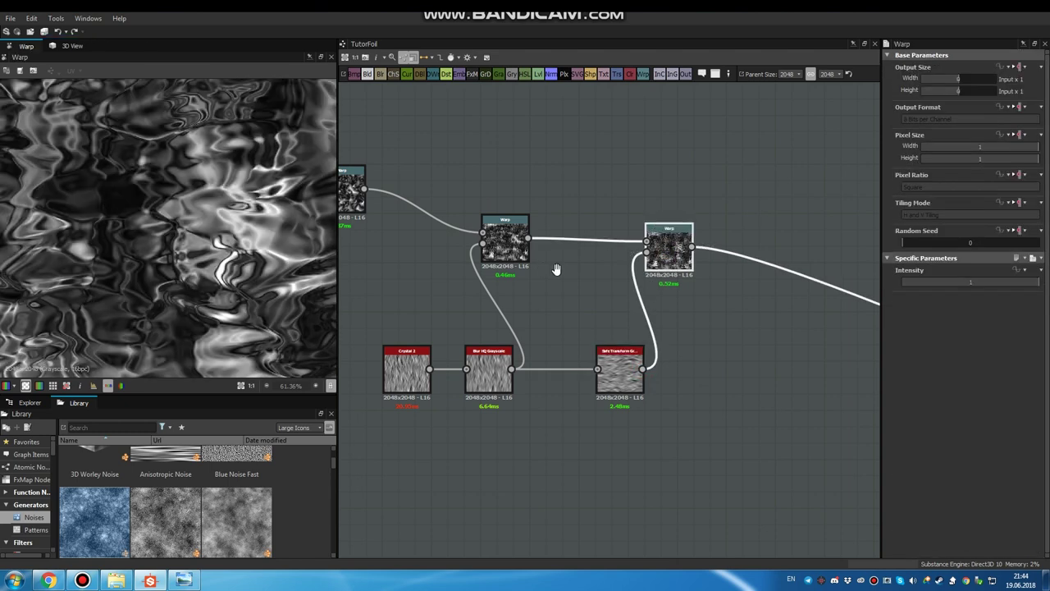
Set the third Warp's Intensity to 0.07.
middle_drag(502, 233, 583, 248)
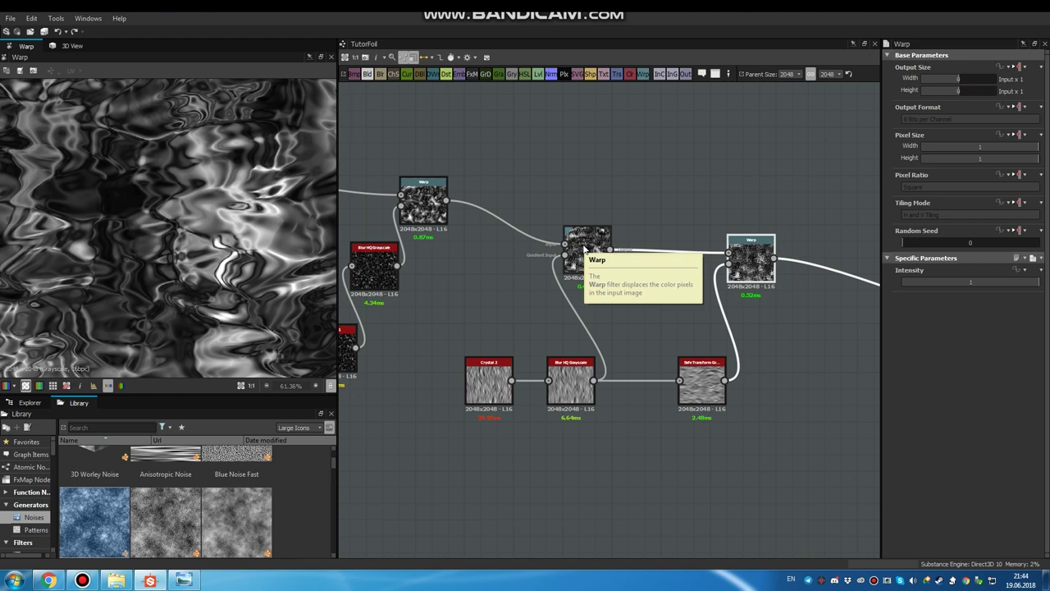
click(584, 248)
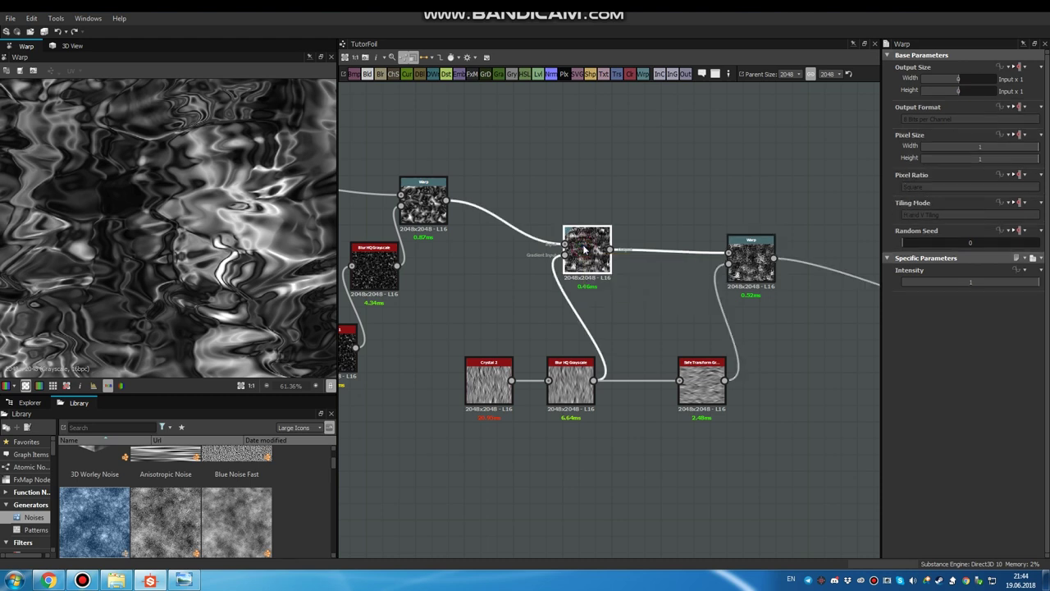
drag(939, 283, 916, 282)
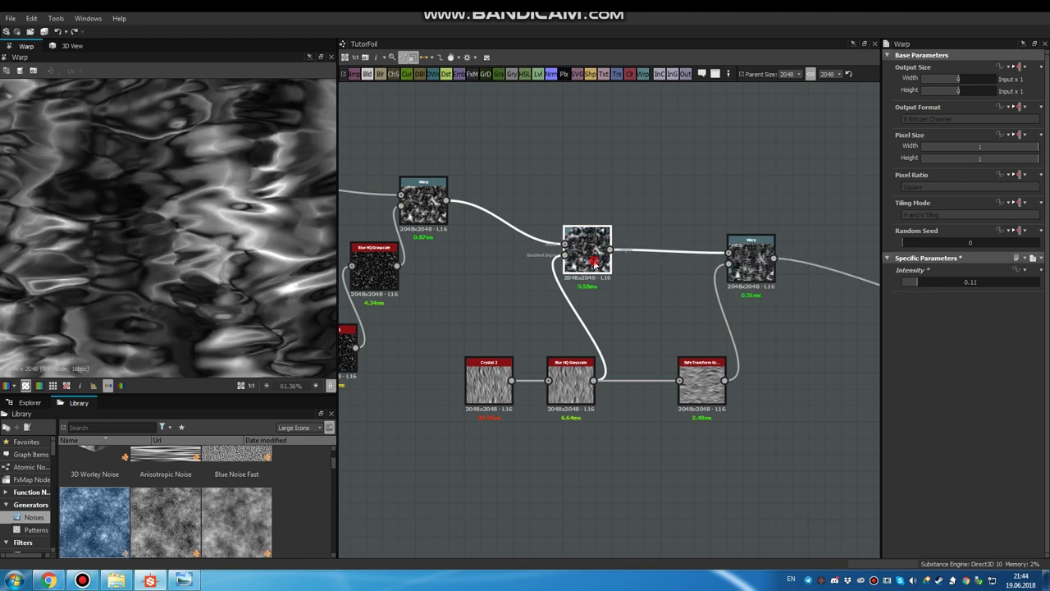
drag(916, 283, 913, 285)
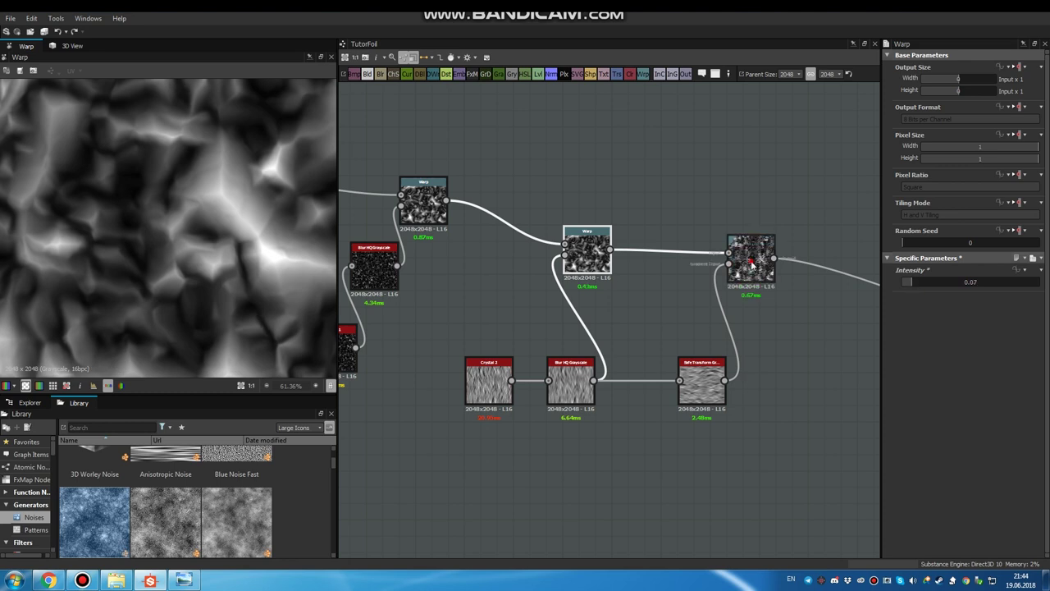
Set the fourth Warp's Intensity to 0.04 while previewing its output in the 2D view.
double_click(753, 264)
click(946, 281)
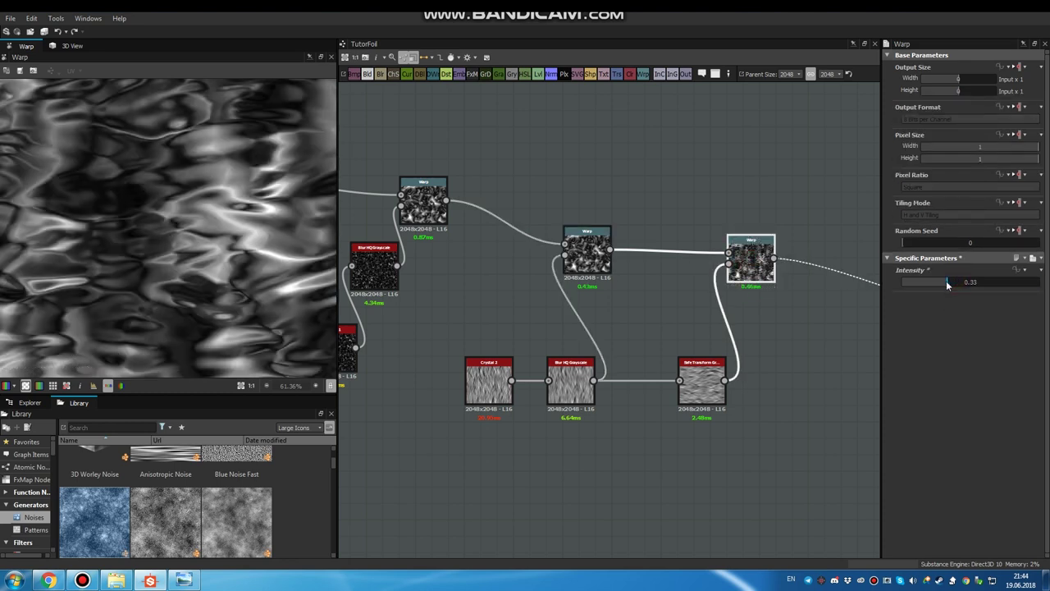
drag(941, 283, 907, 284)
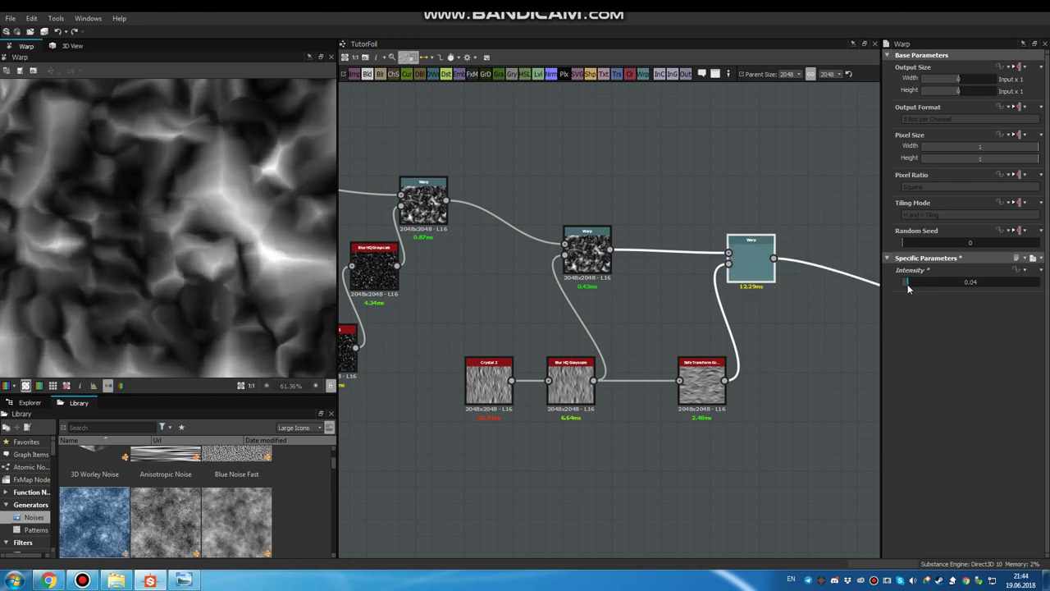
Examine the foil wrinkles on the sphere in the 3D view, then return to the Warp's 2D preview.
middle_drag(752, 302, 440, 258)
scroll(440, 262, down, 3)
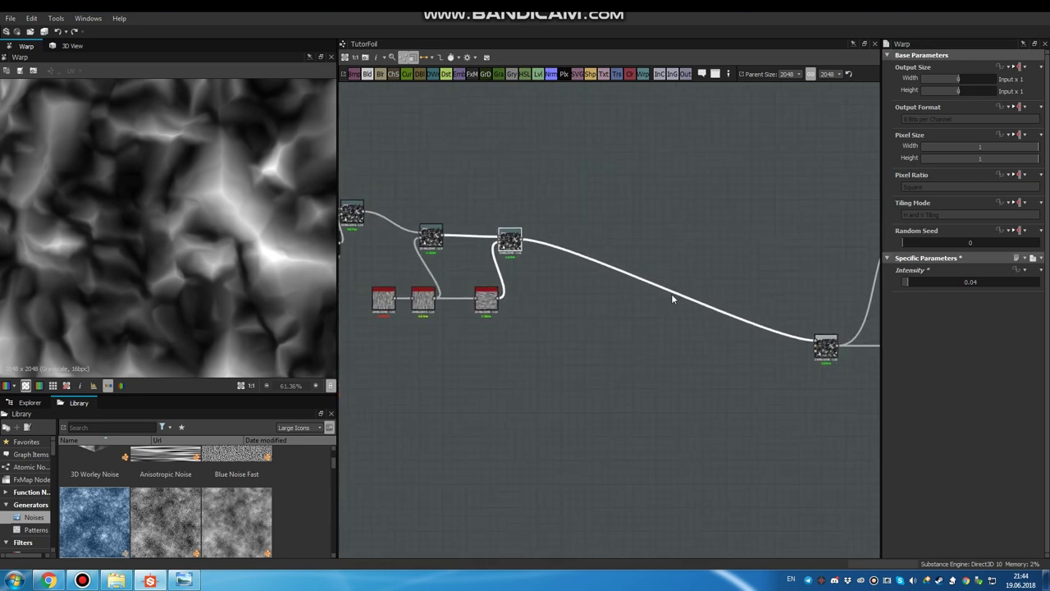
click(72, 46)
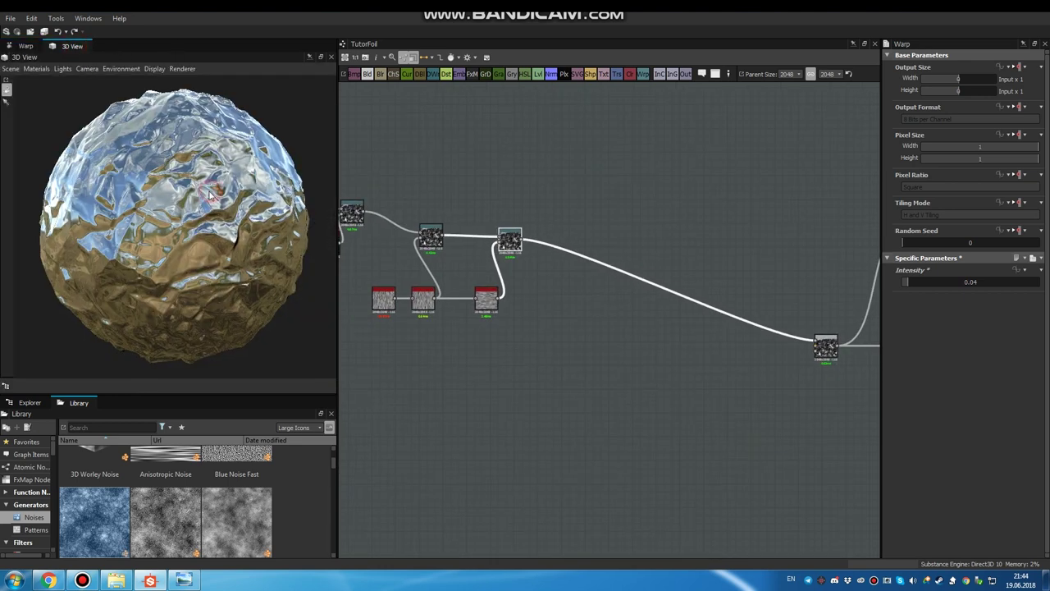
scroll(212, 197, up, 2)
scroll(211, 197, down, 2)
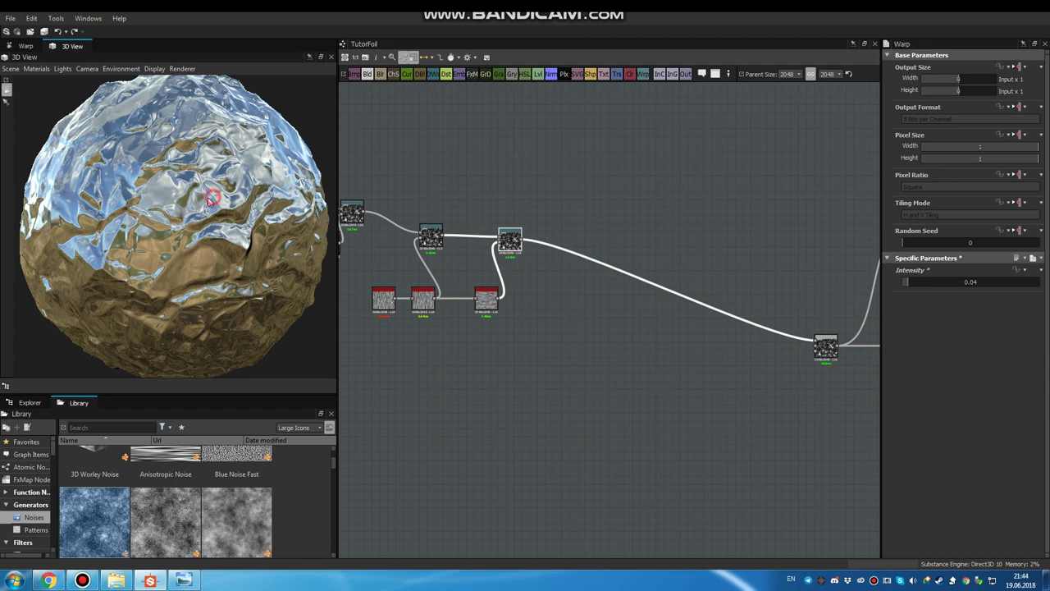
drag(219, 206, 231, 205)
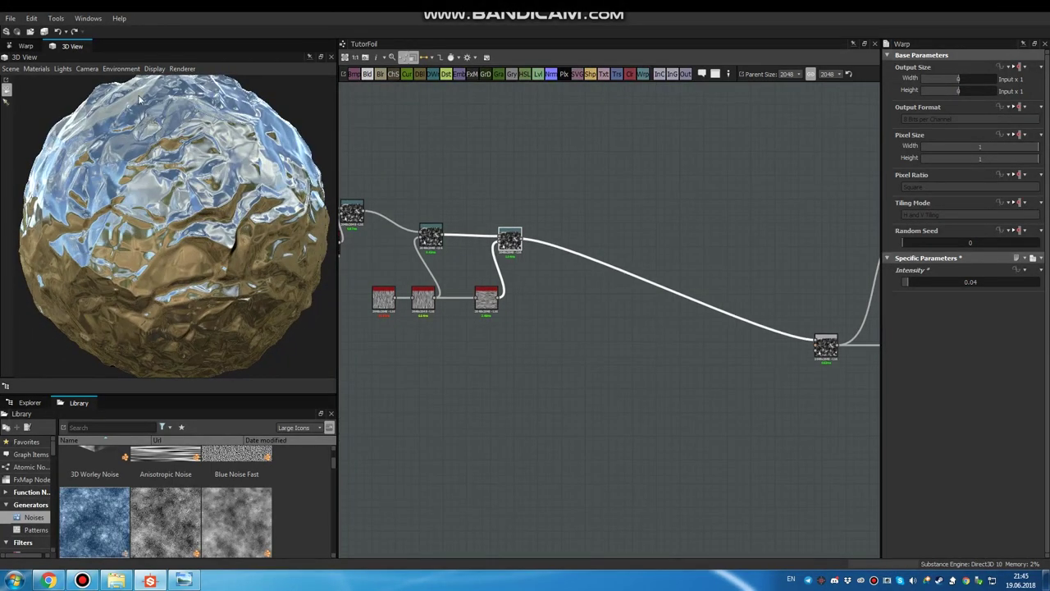
click(16, 47)
Feed the fourth Warp into a new Non Uniform Blur Grayscale node and compare both nodes' outputs in the 2D view.
scroll(581, 271, up, 3)
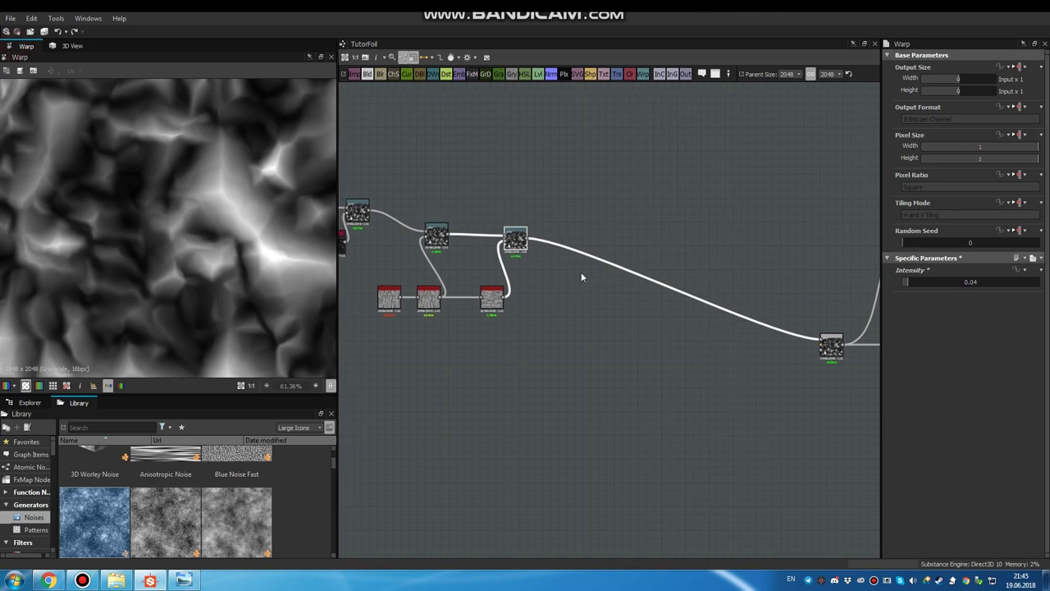
click(558, 269)
key(space)
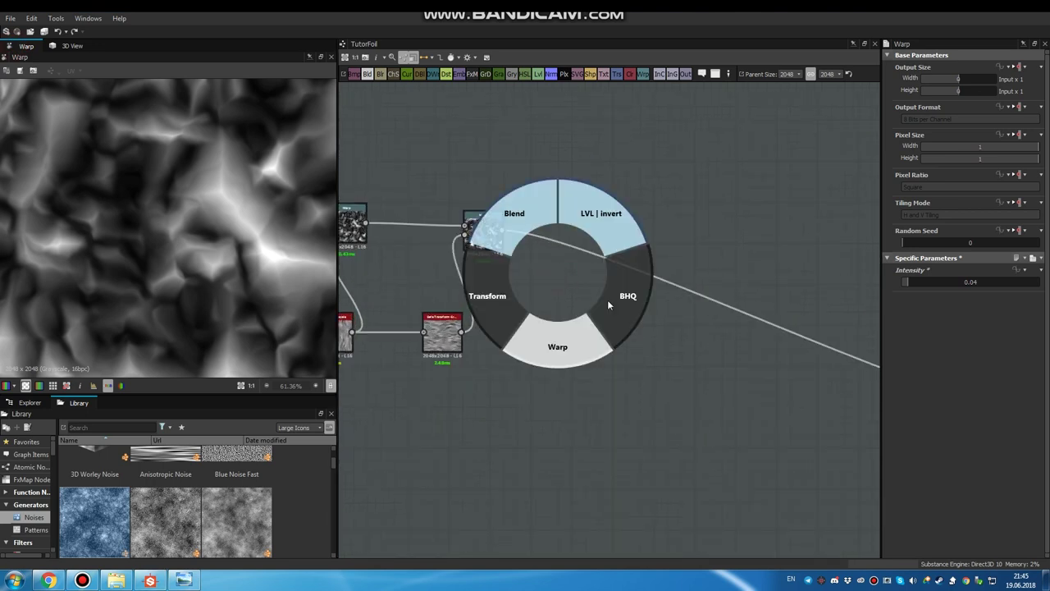
click(612, 303)
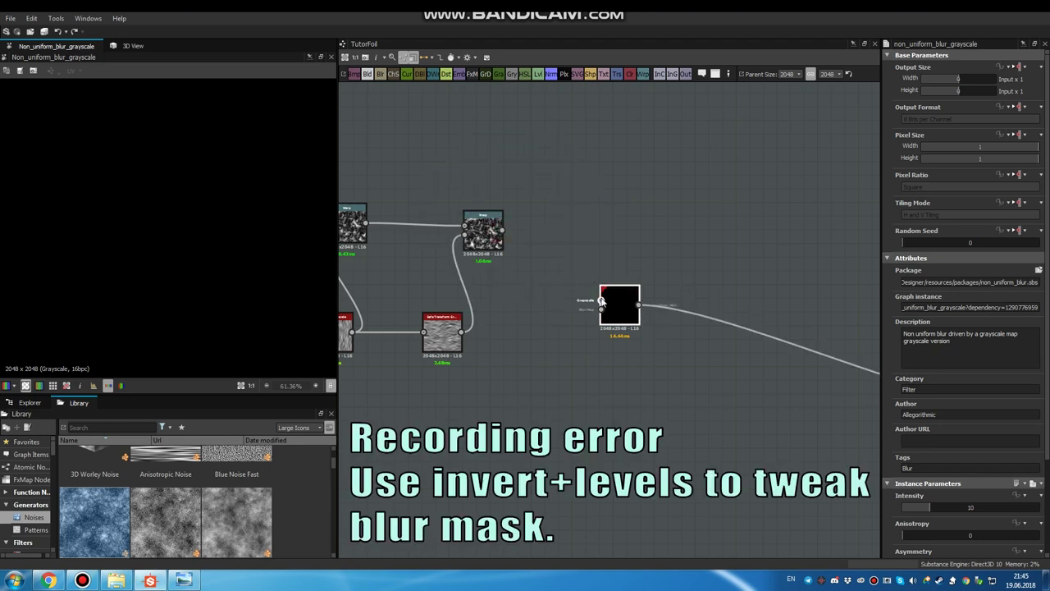
drag(499, 226, 502, 224)
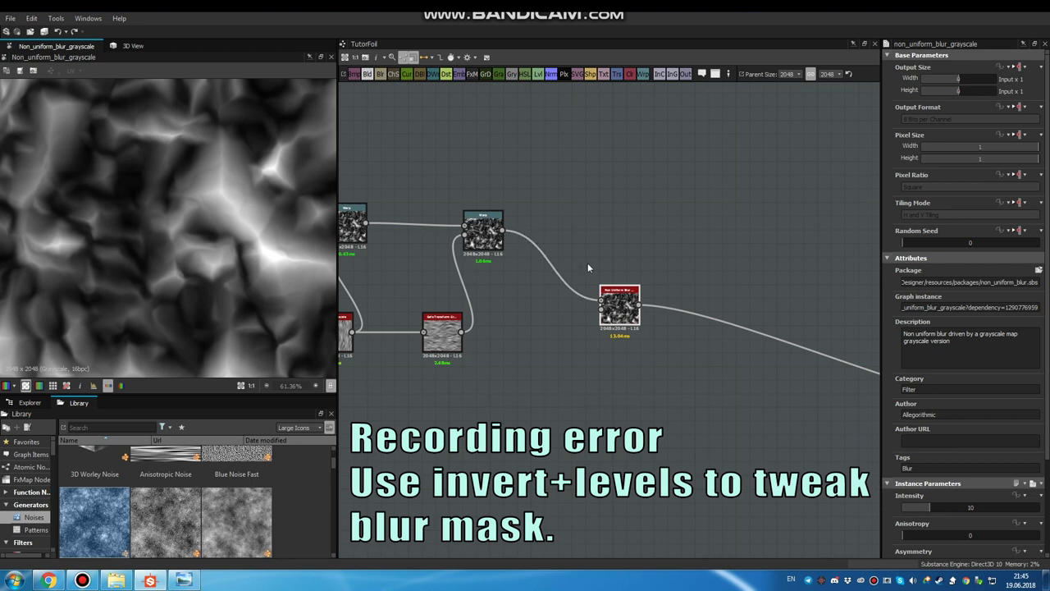
drag(619, 307, 642, 279)
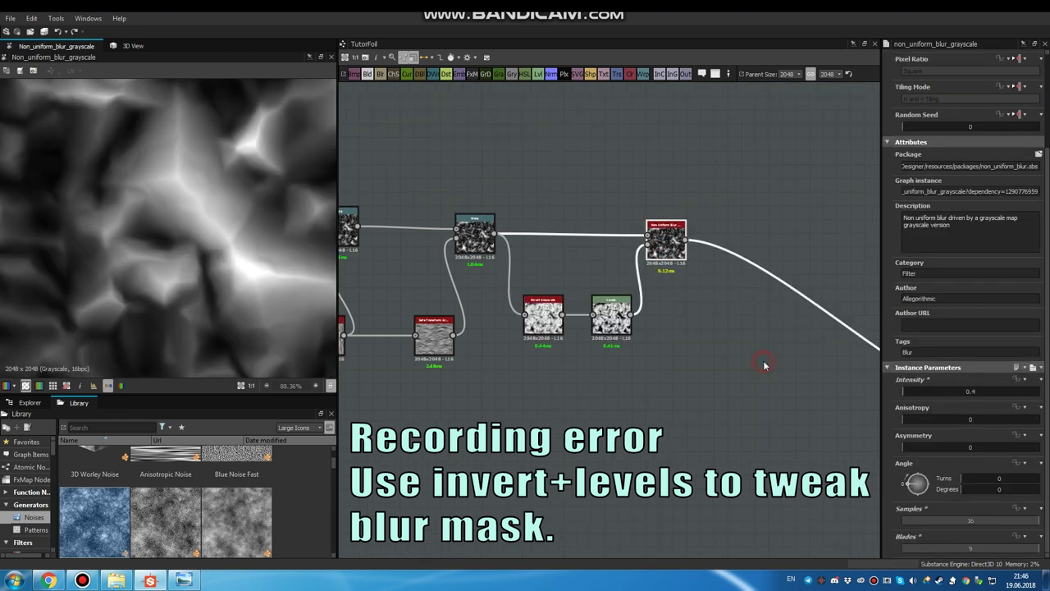
double_click(477, 234)
double_click(665, 242)
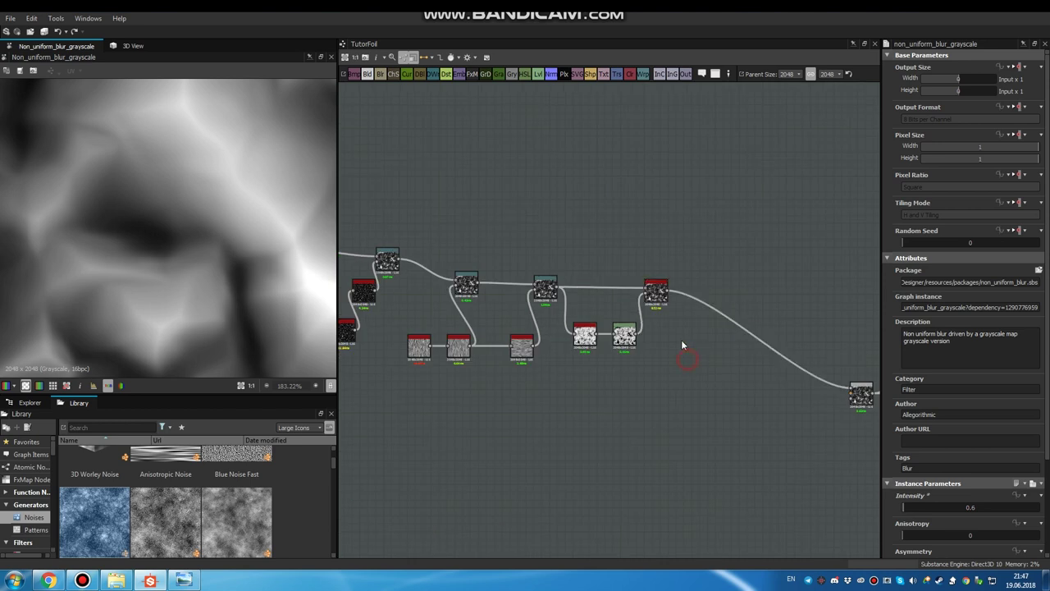
Insert a fifth Warp node after the Non Uniform Blur Grayscale and space it slightly farther along the chain.
scroll(681, 339, up, 3)
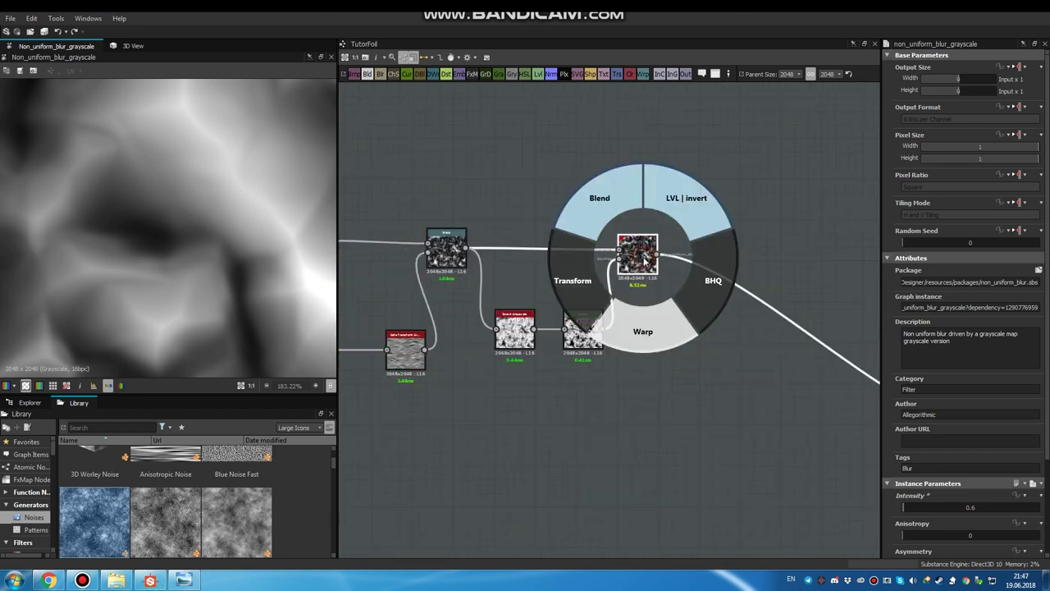
click(643, 324)
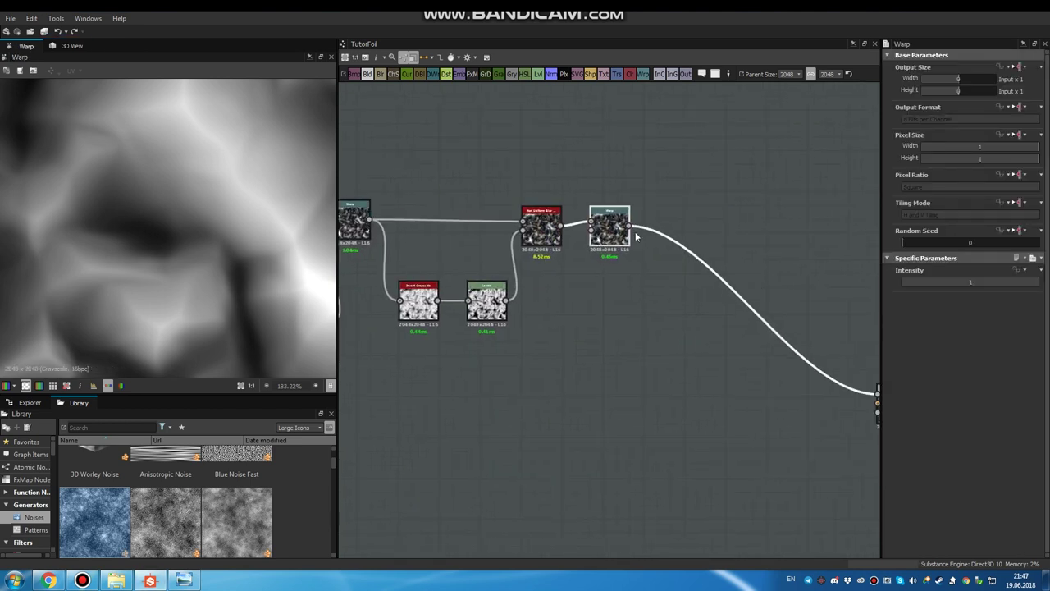
drag(597, 215, 624, 215)
Add a Crystal 1 noise node below the fifth Warp and set its Scale to 40 and Disorder to 0.46.
click(618, 308)
key(space)
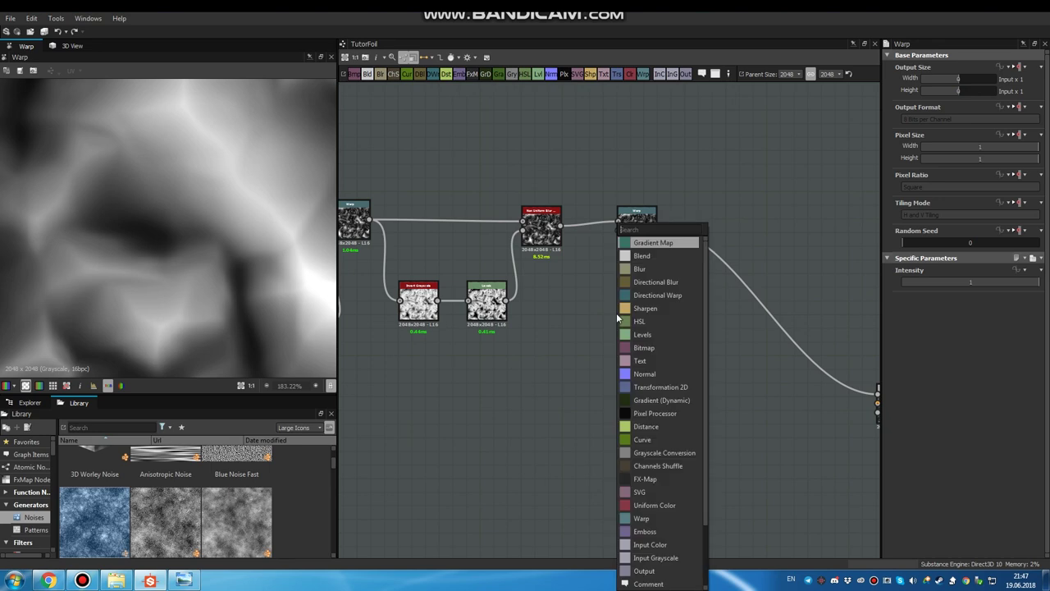
text(cry)
key(Return)
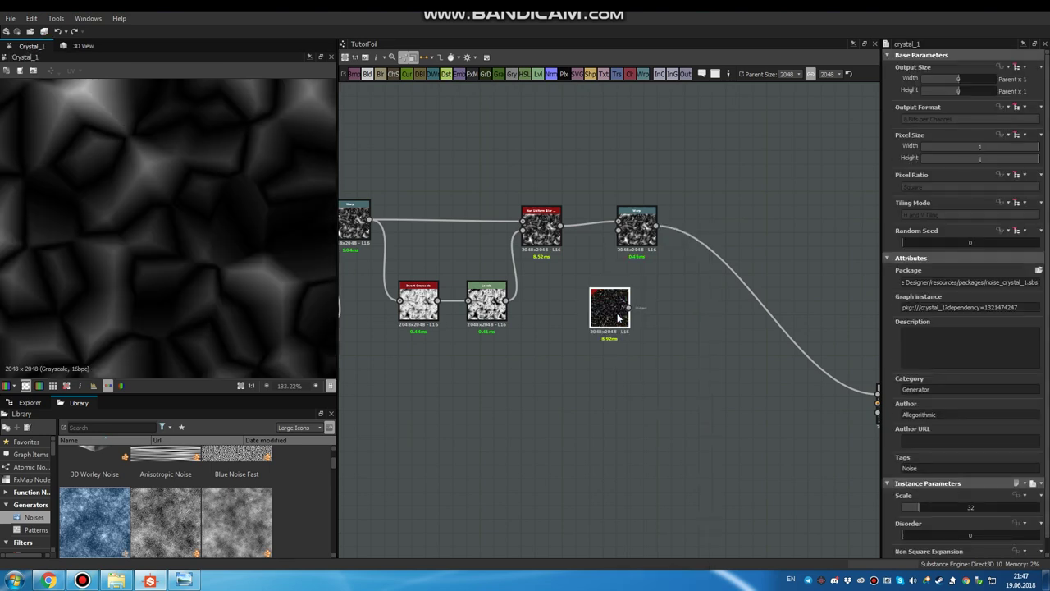
drag(919, 511, 922, 512)
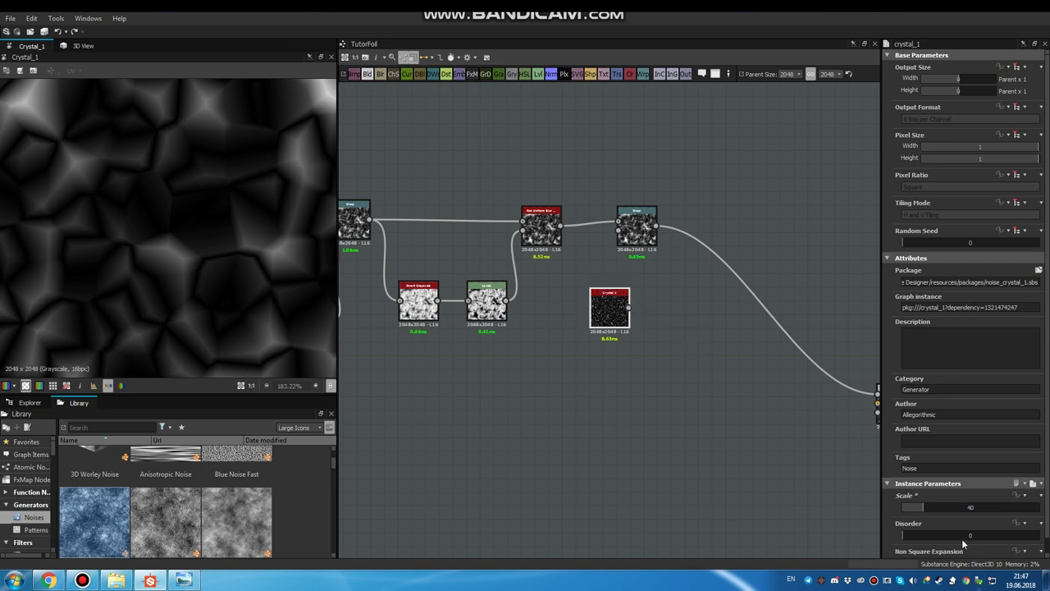
drag(949, 534, 963, 533)
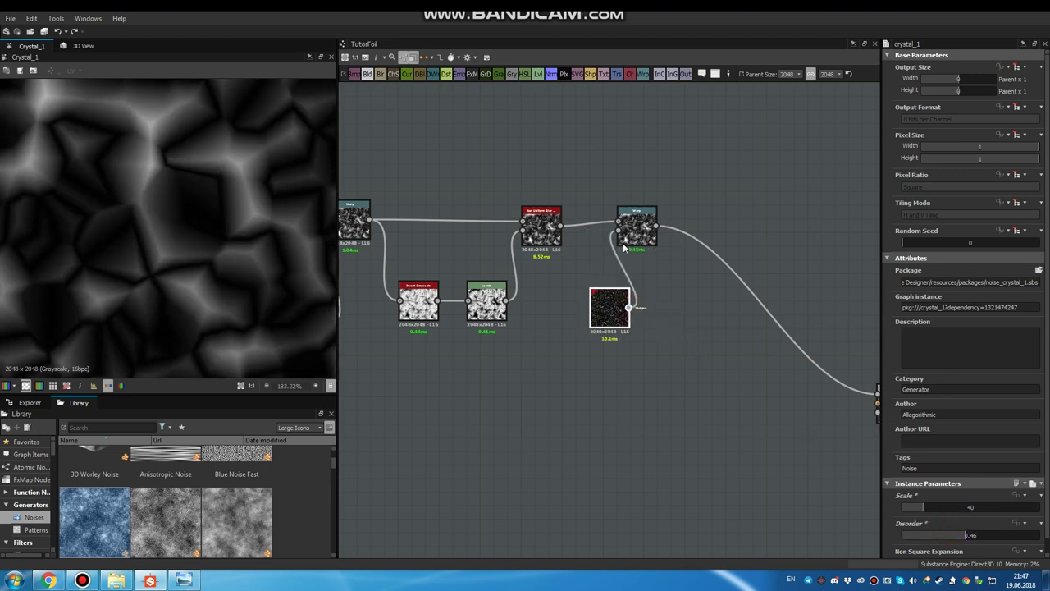
Feed the Crystal 1 noise into the fifth Warp through a new Blur HQ Grayscale node with Intensity 0.58.
drag(609, 305, 554, 346)
key(space)
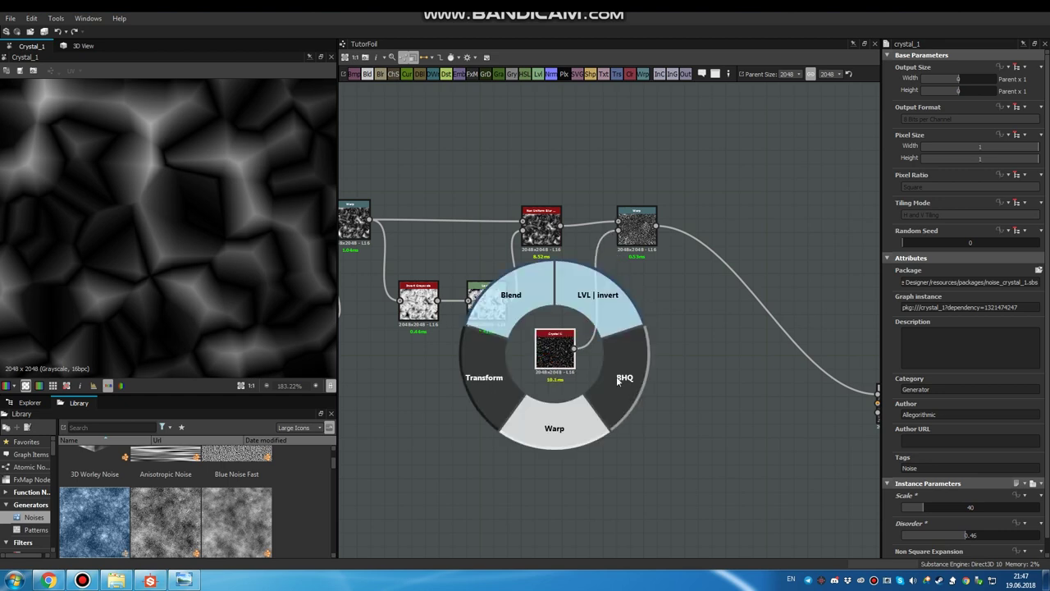
click(620, 378)
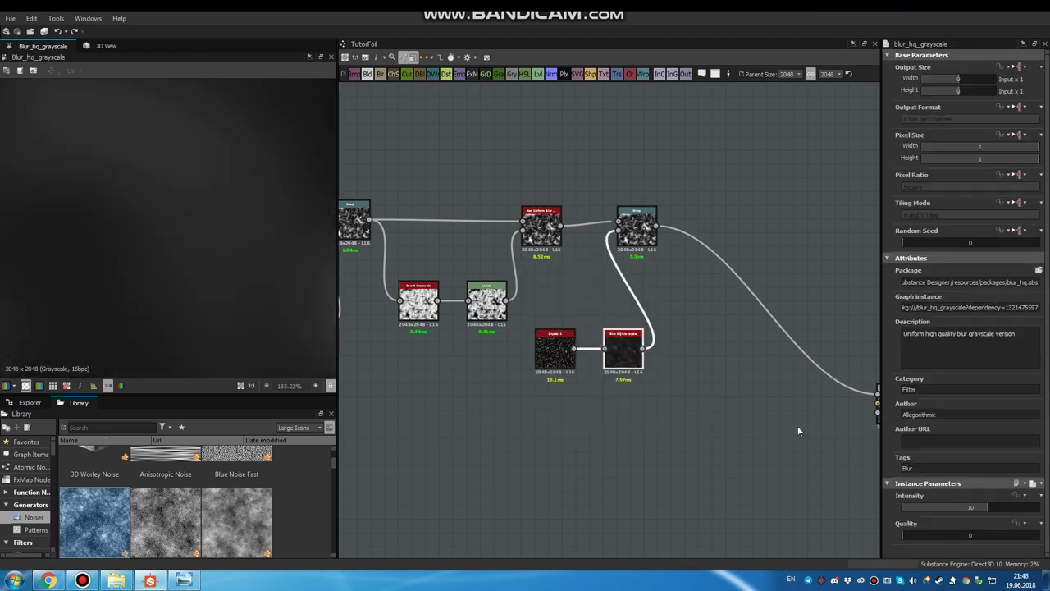
drag(928, 508, 907, 507)
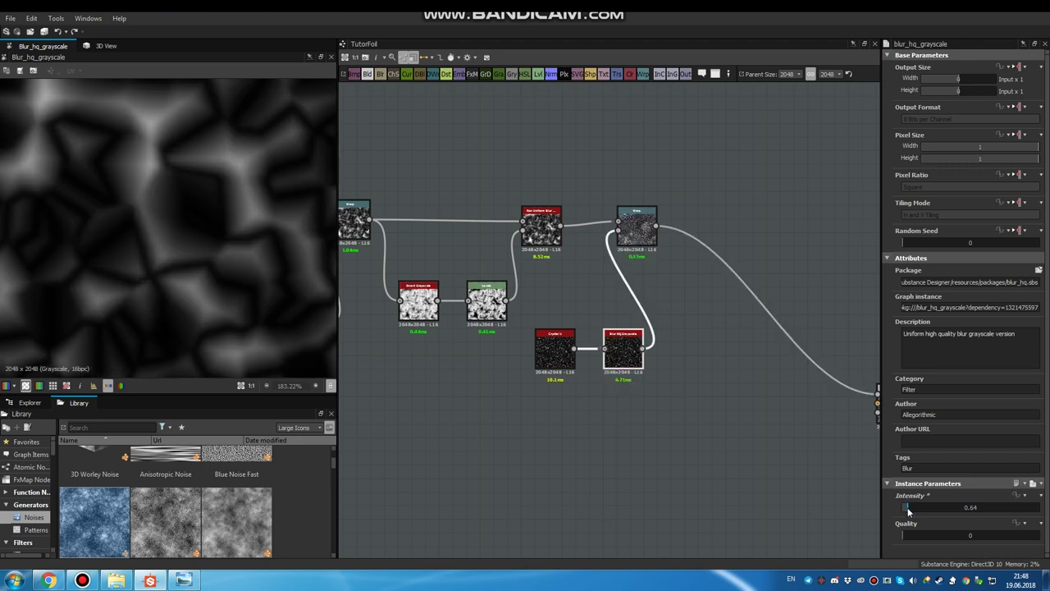
Set the fifth Warp's Intensity to 0.02 and preview its output in the 2D view.
click(638, 230)
drag(919, 282, 904, 283)
double_click(641, 234)
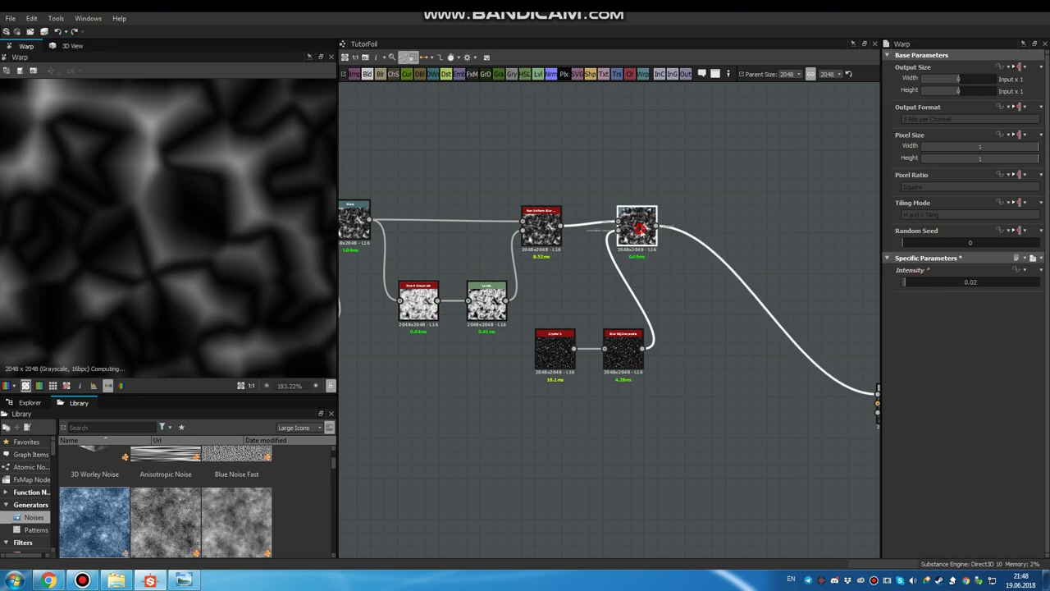
Set the Intensity of the Crystal noise's Blur HQ Grayscale to 0.45 while watching the Warp preview.
click(623, 349)
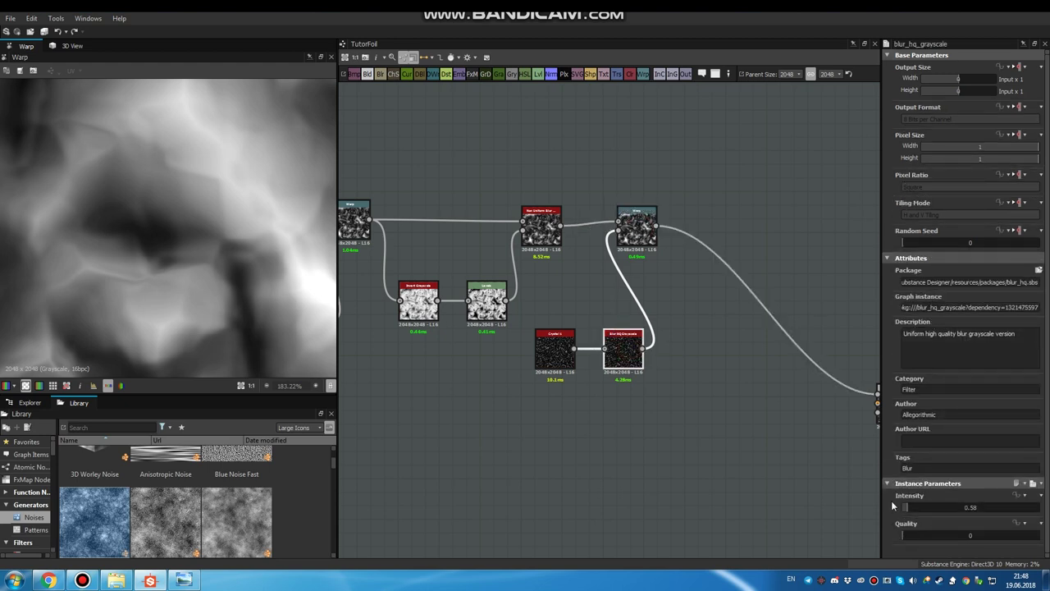
drag(908, 511, 904, 513)
drag(904, 513, 906, 513)
middle_drag(744, 344, 733, 347)
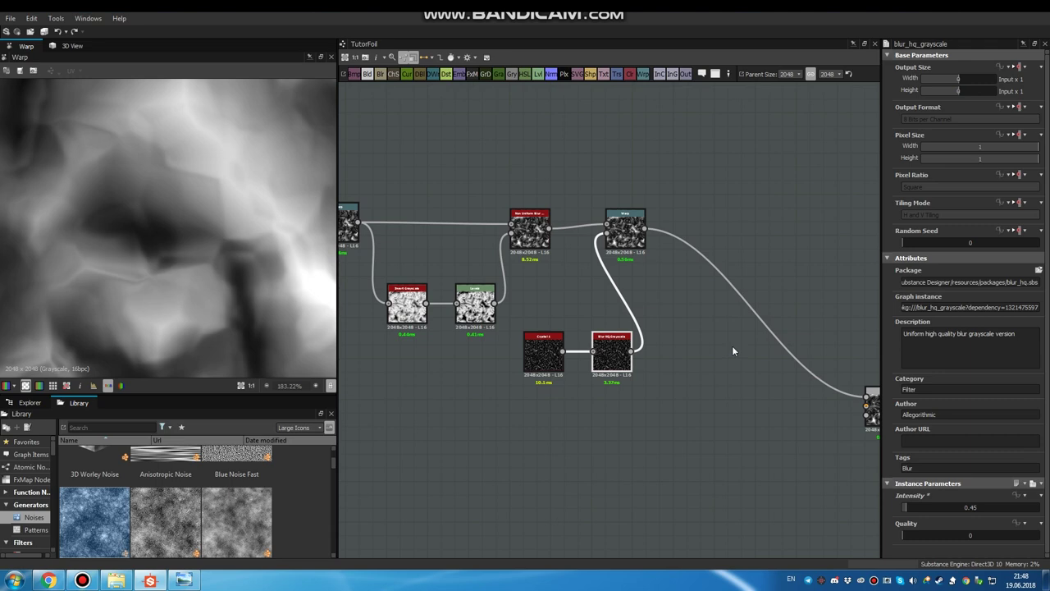
Examine the foil wrinkles on the sphere up close and from a distance in an enlarged 3D view.
click(75, 47)
drag(336, 174, 355, 173)
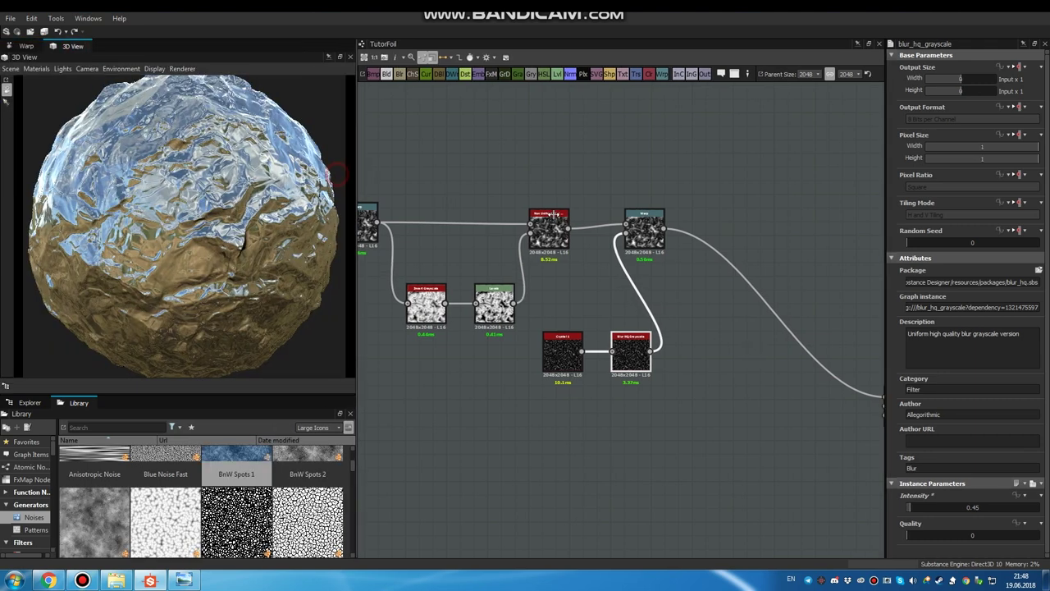
drag(553, 214, 678, 219)
scroll(598, 220, up, 3)
scroll(377, 218, up, 5)
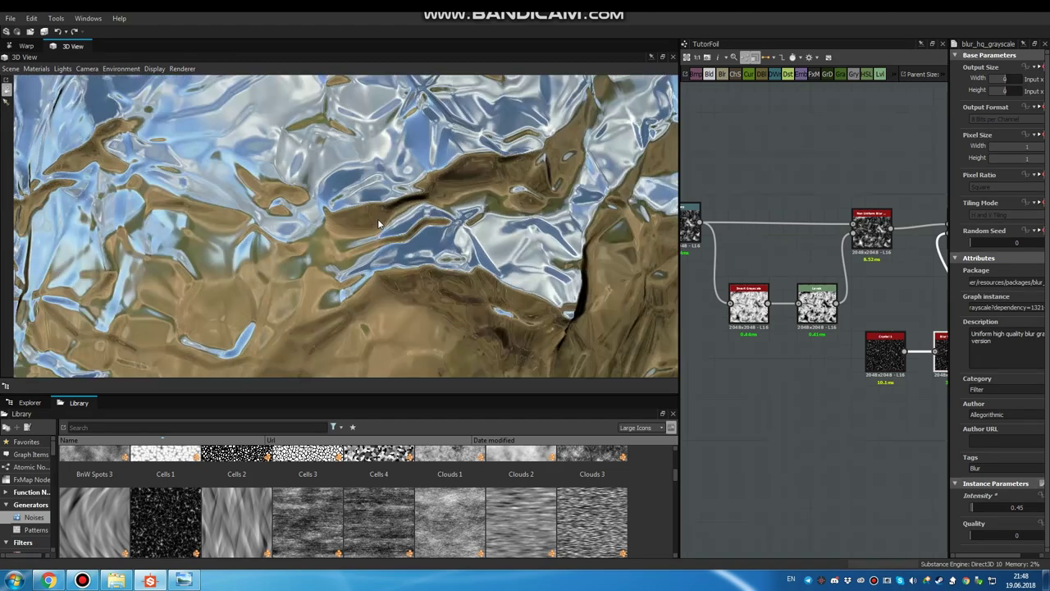
scroll(377, 218, down, 3)
mouse_move(433, 224)
ctrl+shift+right_down()
mouse_move(393, 226)
mouse_move(425, 229)
ctrl+shift+right_up()
scroll(424, 229, down, 3)
scroll(426, 230, down, 3)
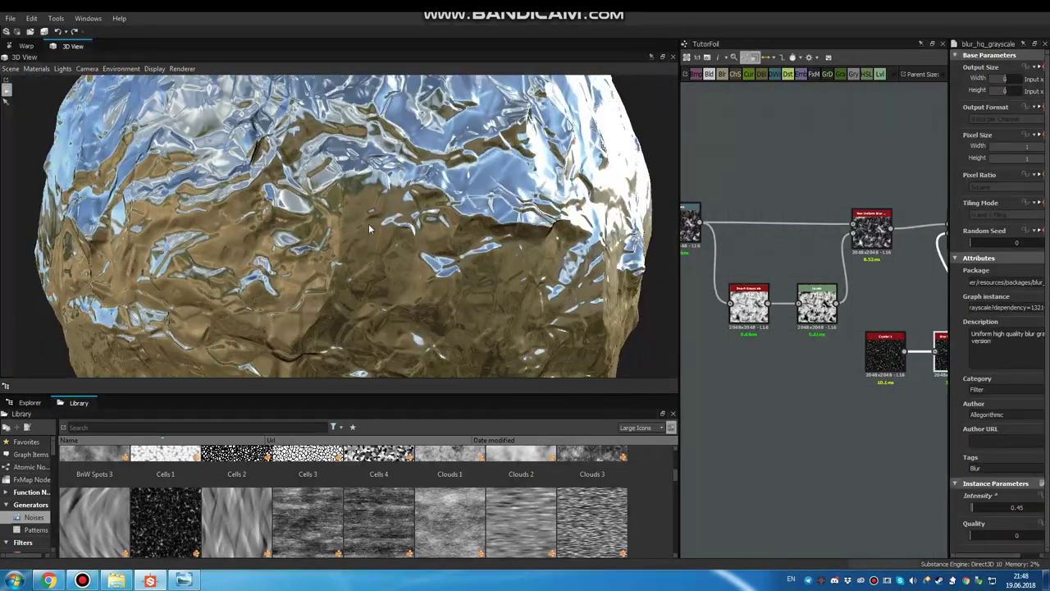
scroll(406, 232, down, 3)
scroll(400, 232, up, 6)
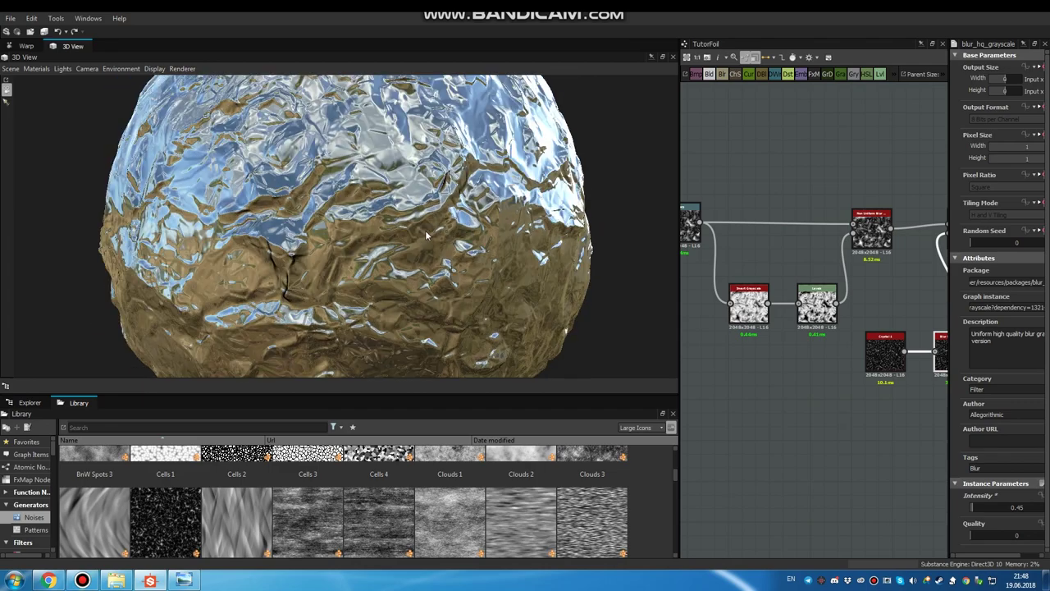
shift+drag(373, 221, 367, 223)
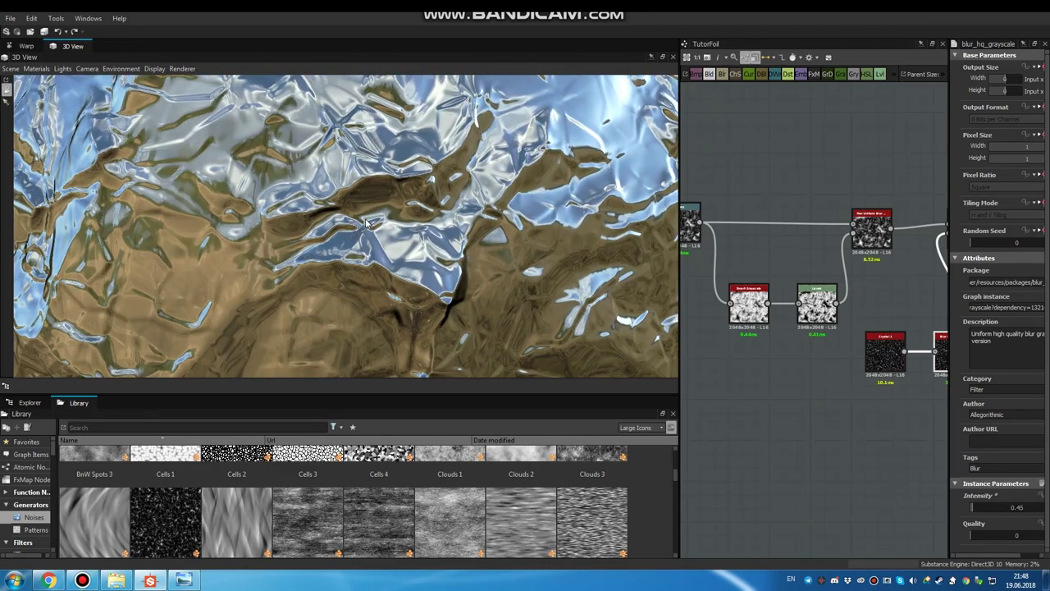
Raise the graph's parent size to 4096, inspect the sharper foil up close, and shrink the 3D view again.
click(944, 75)
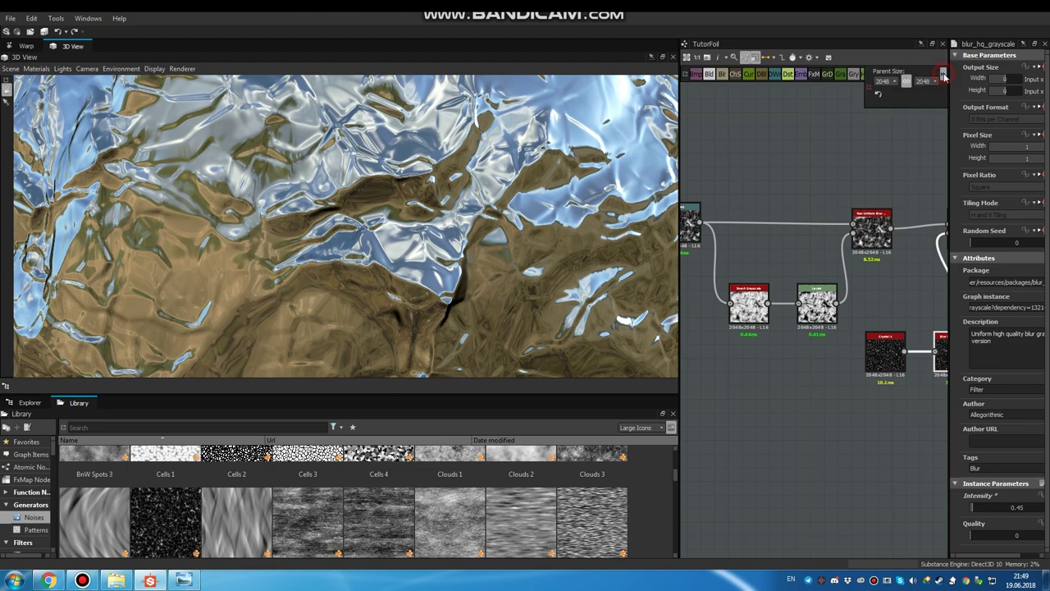
click(886, 150)
right_drag(421, 221, 413, 251)
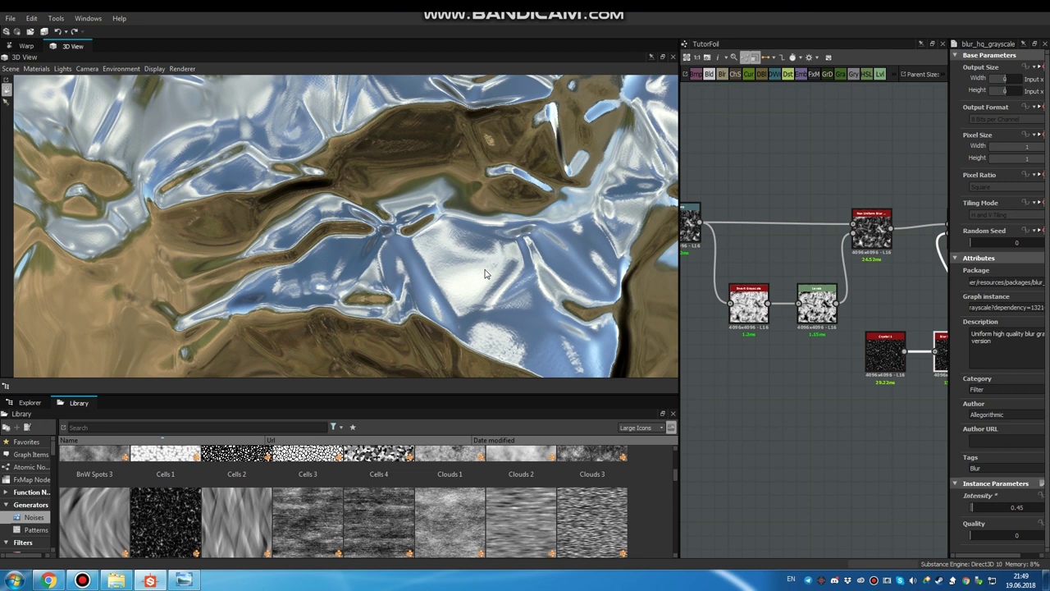
drag(681, 261, 383, 260)
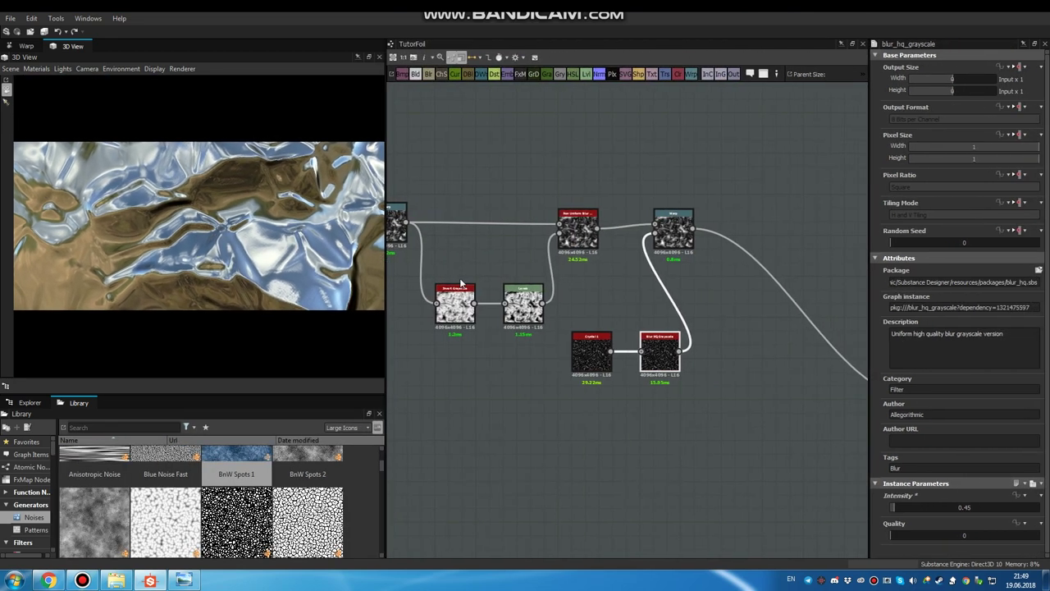
Insert a Blur HQ Grayscale node after the fifth Warp and set its Intensity to 0.18.
click(27, 46)
middle_drag(626, 234, 528, 236)
click(584, 231)
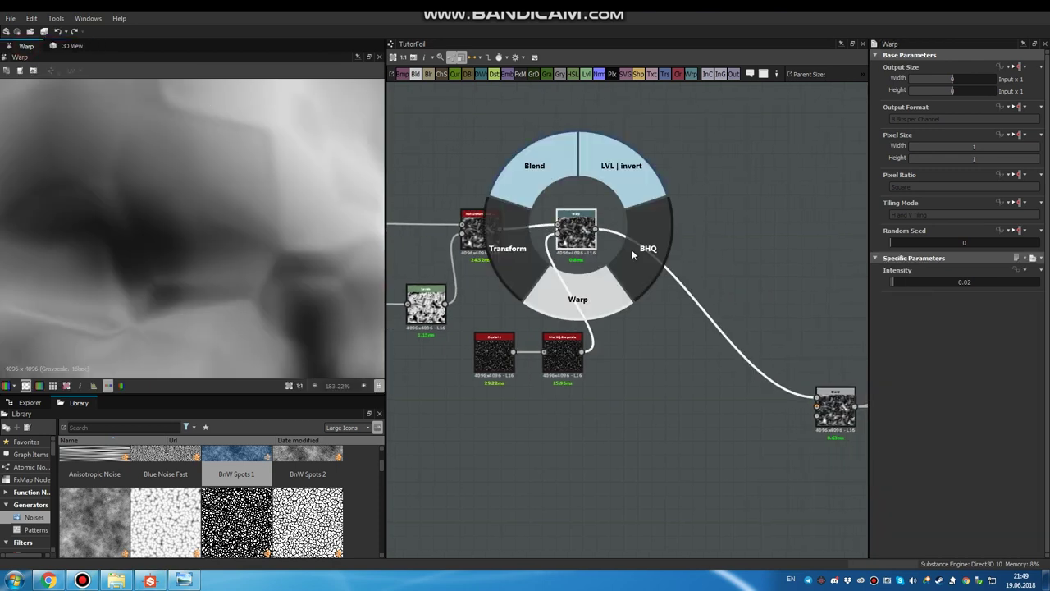
key(ctrl+b)
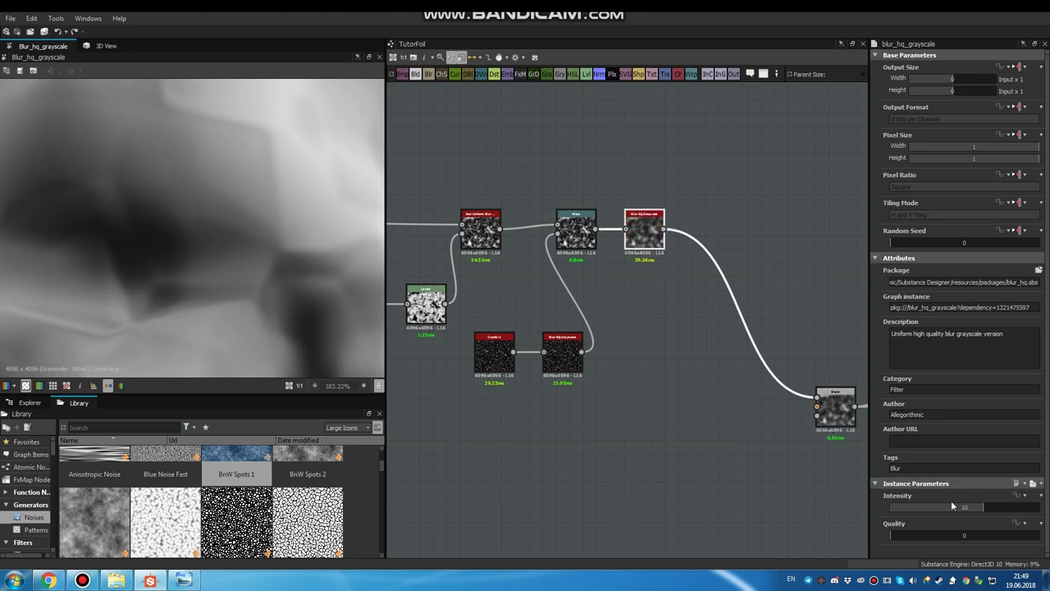
drag(915, 509, 905, 509)
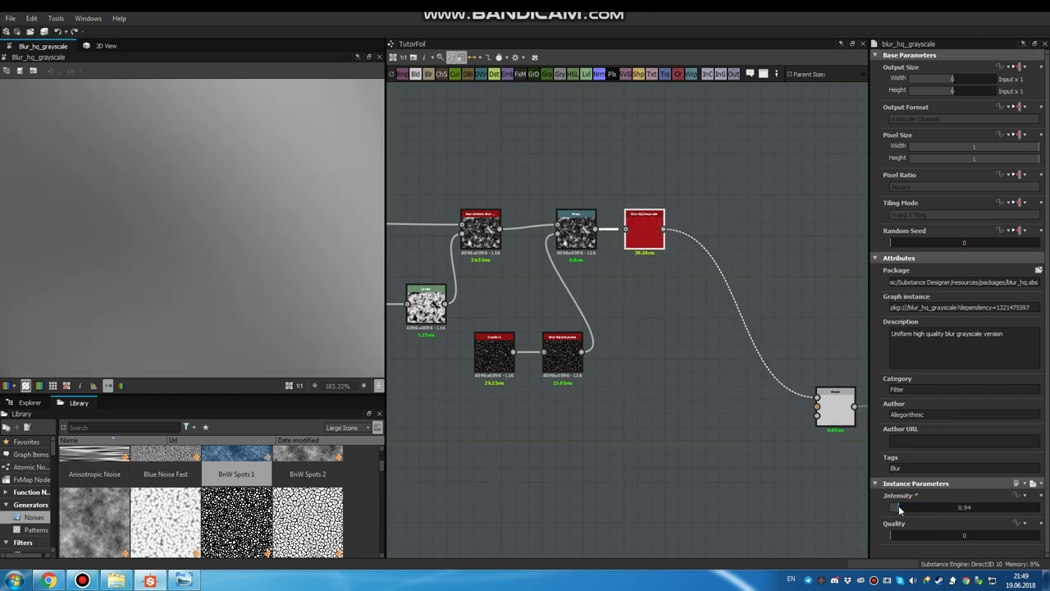
drag(898, 505, 893, 508)
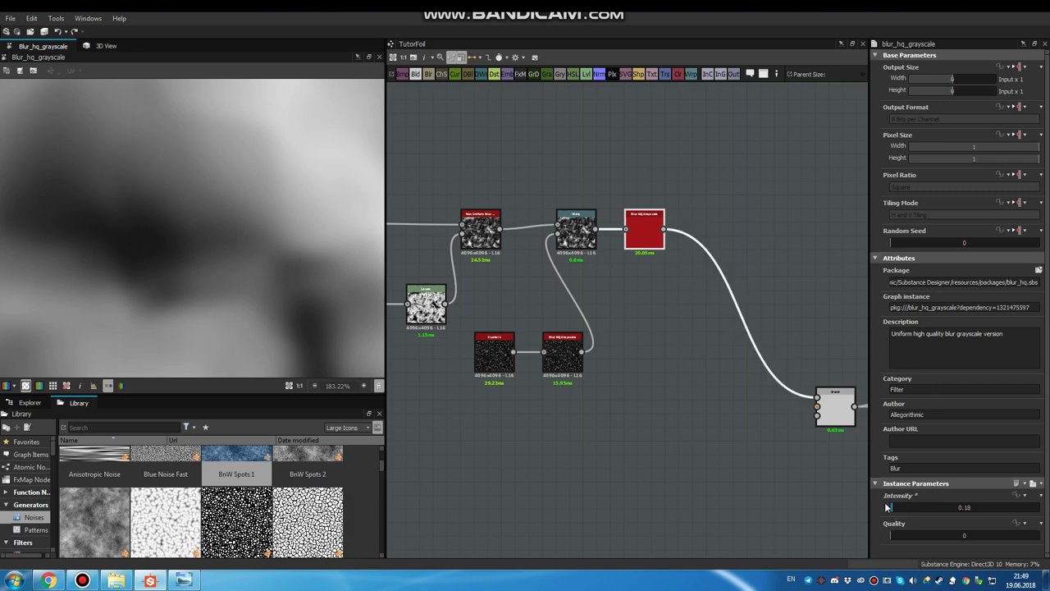
Compare the fifth Warp with its blurred output in the 2D view and examine the foil sphere in the 3D view.
double_click(576, 230)
double_click(642, 234)
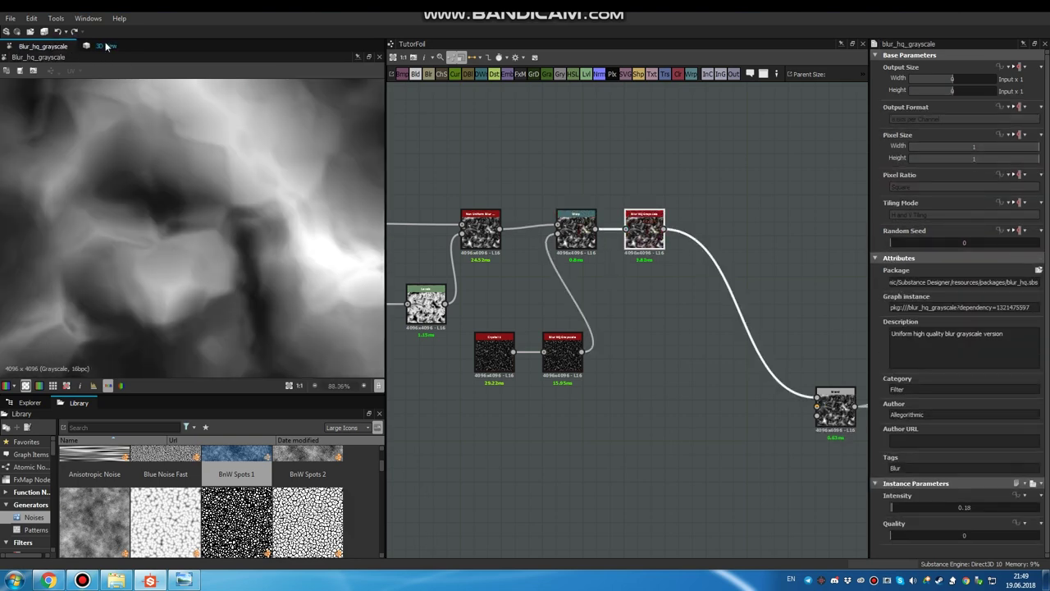
click(107, 45)
scroll(283, 221, up, 2)
scroll(284, 221, down, 2)
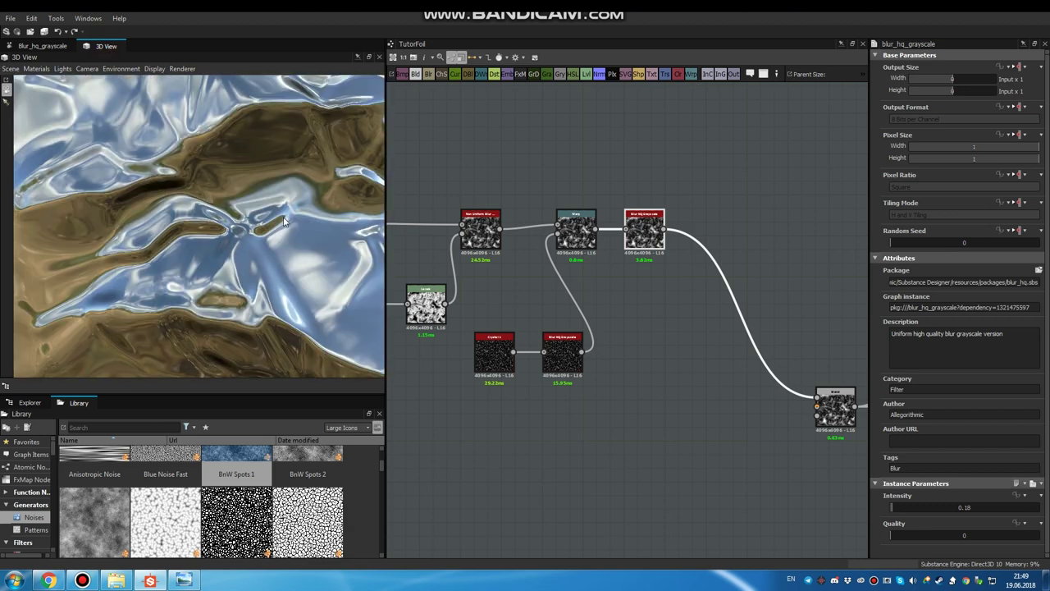
scroll(281, 223, up, 1)
scroll(281, 222, down, 1)
scroll(282, 222, down, 2)
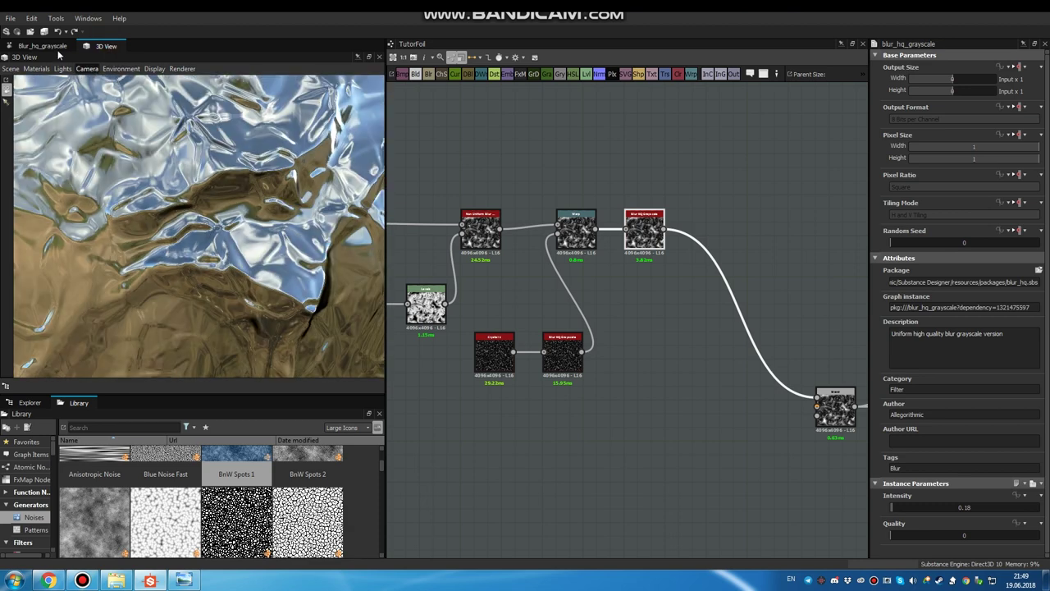
scroll(172, 153, down, 2)
scroll(223, 196, down, 3)
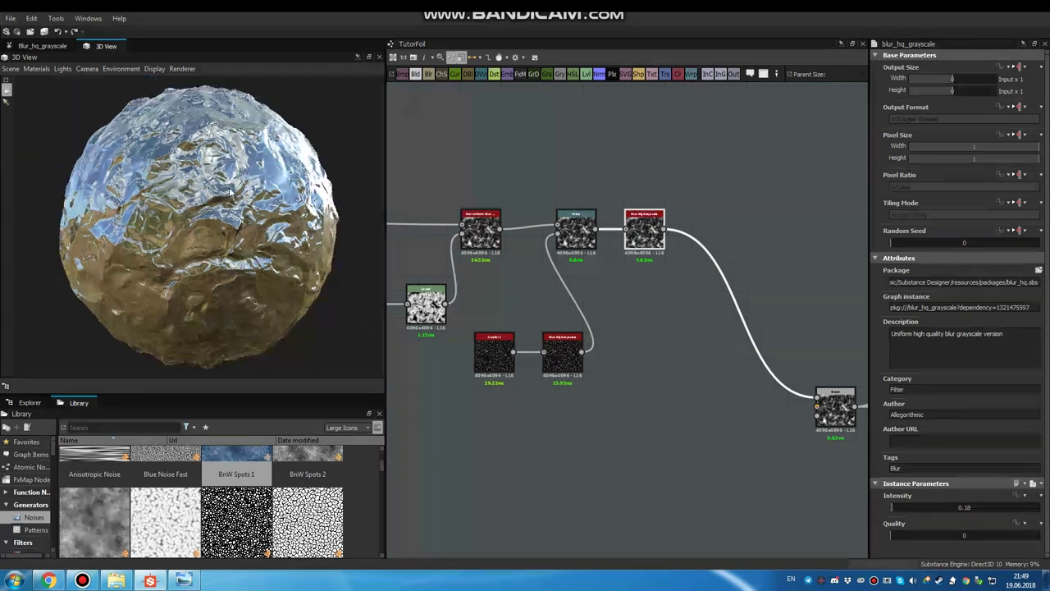
ctrl+shift+right_drag(222, 204, 299, 208)
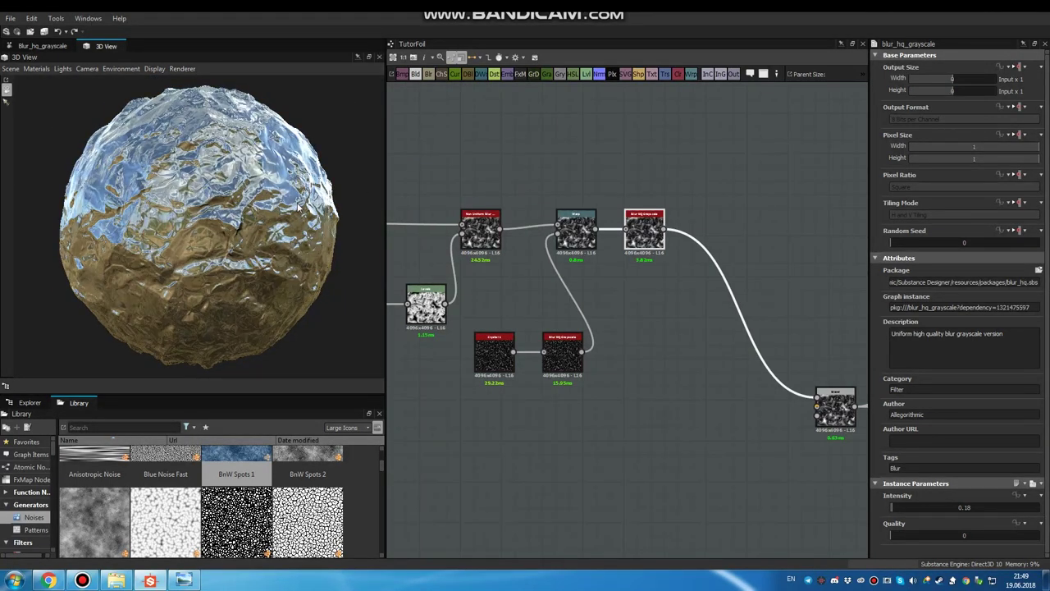
click(42, 46)
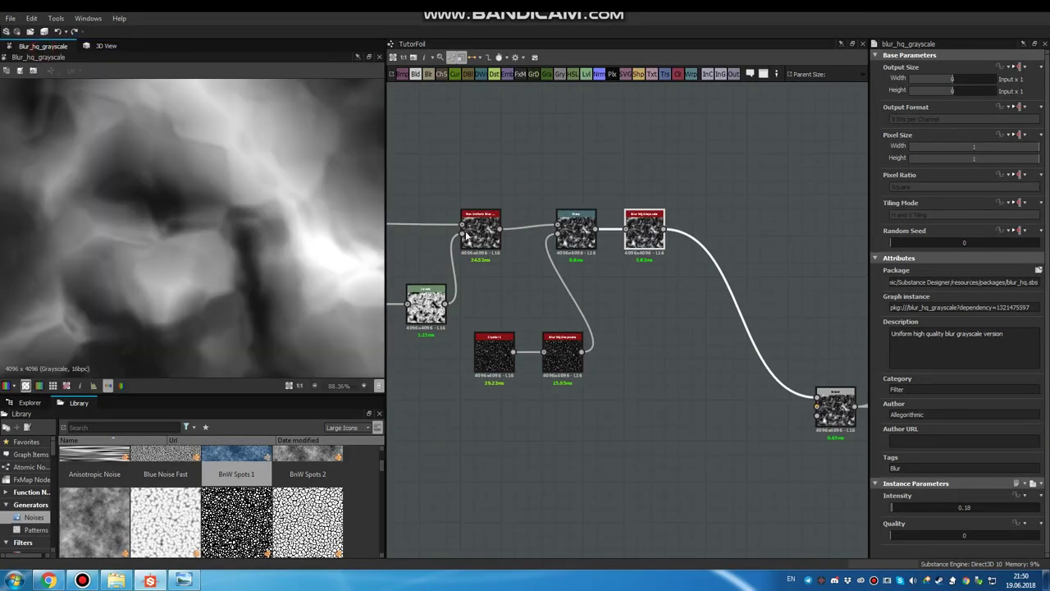
Insert a Highpass Grayscale node after the last Blur HQ Grayscale and set its Radius to 10.35.
middle_drag(643, 259, 620, 257)
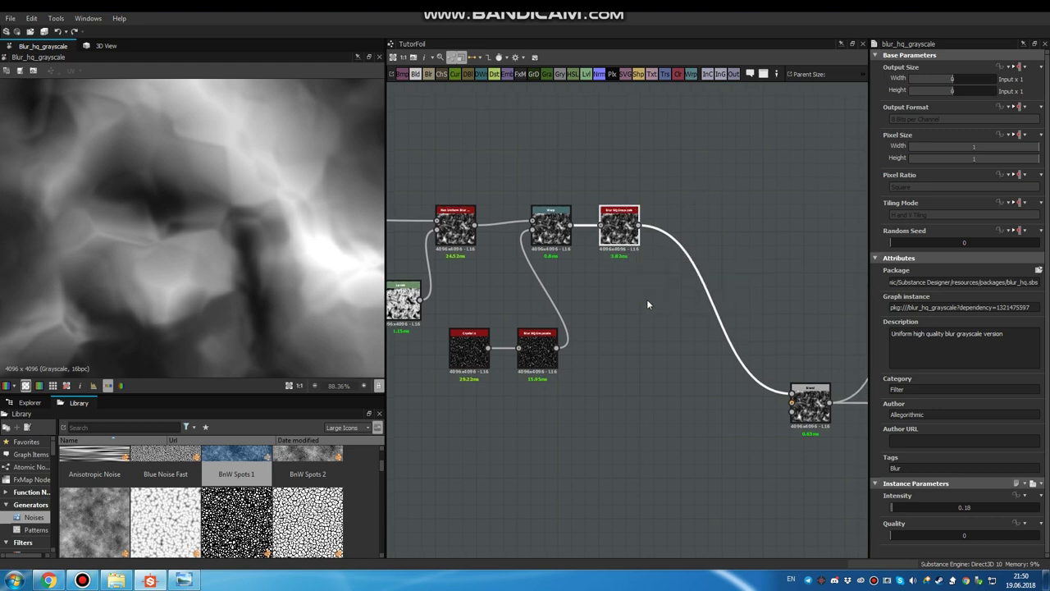
middle_drag(645, 298, 631, 298)
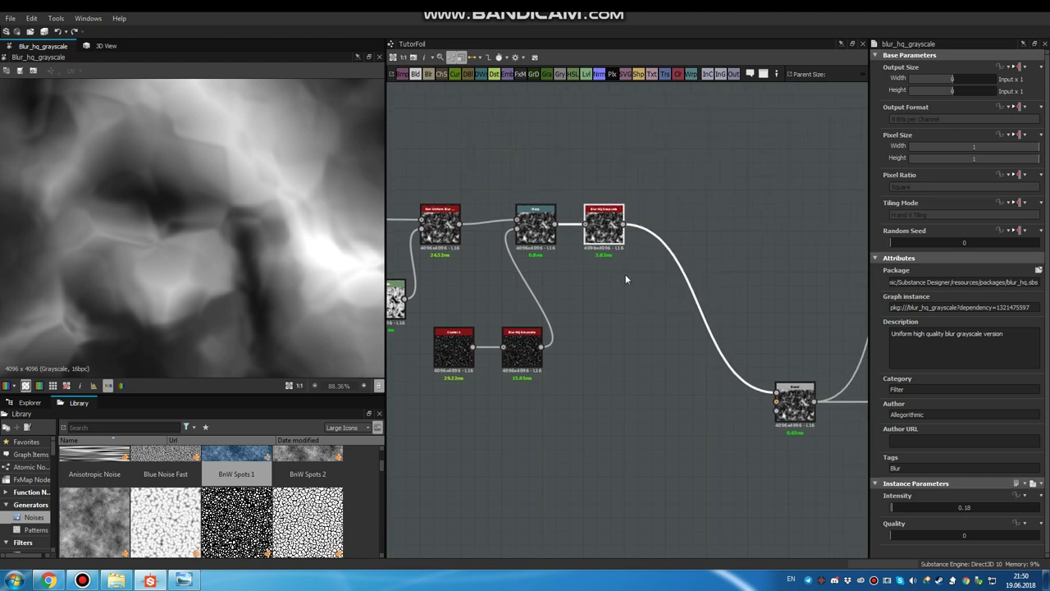
click(625, 278)
click(611, 231)
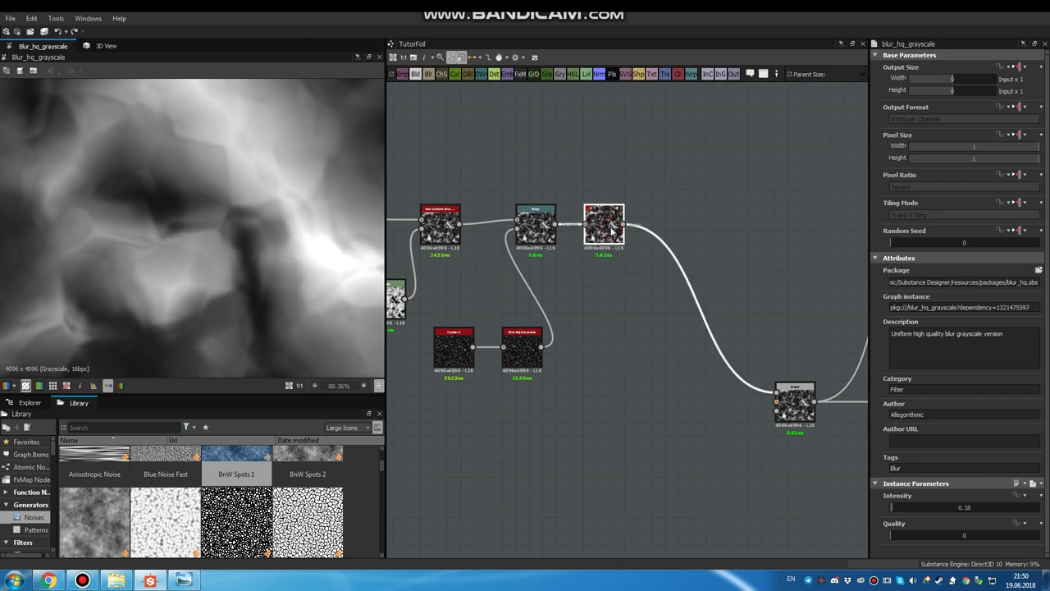
click(630, 279)
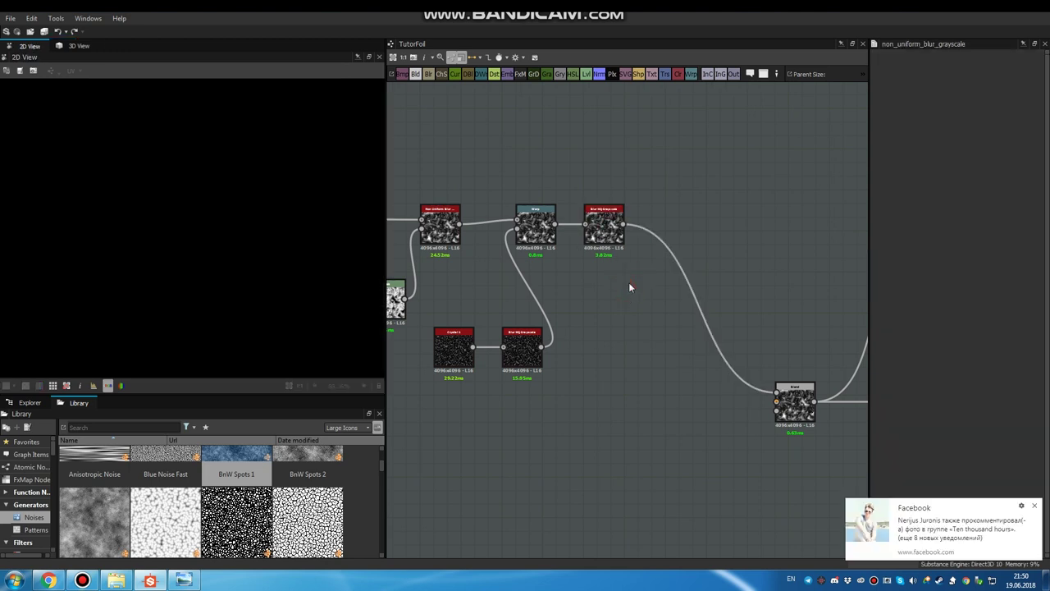
click(607, 232)
key(space)
text(hig)
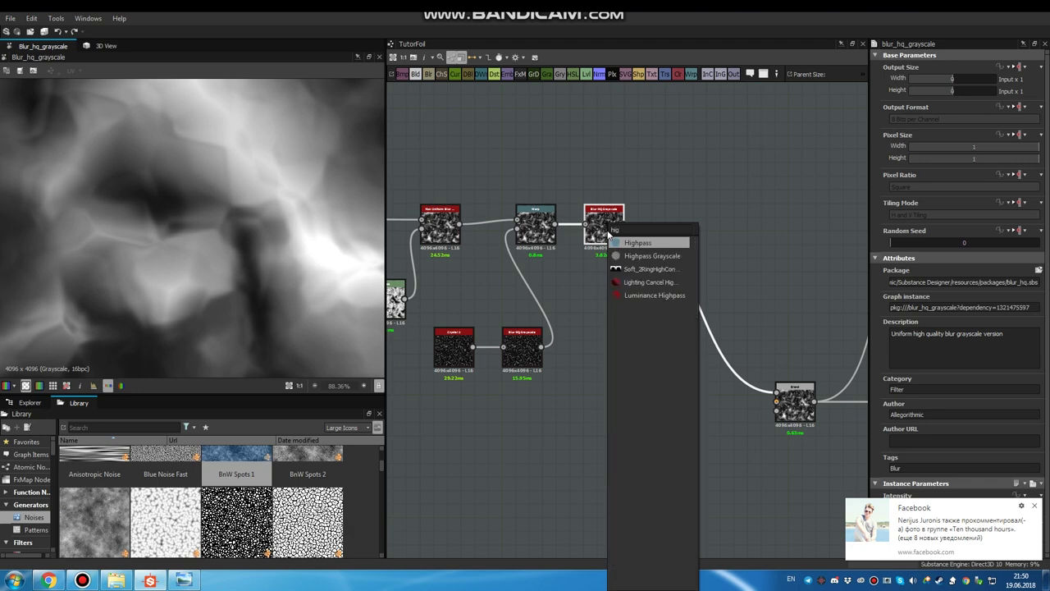
click(652, 255)
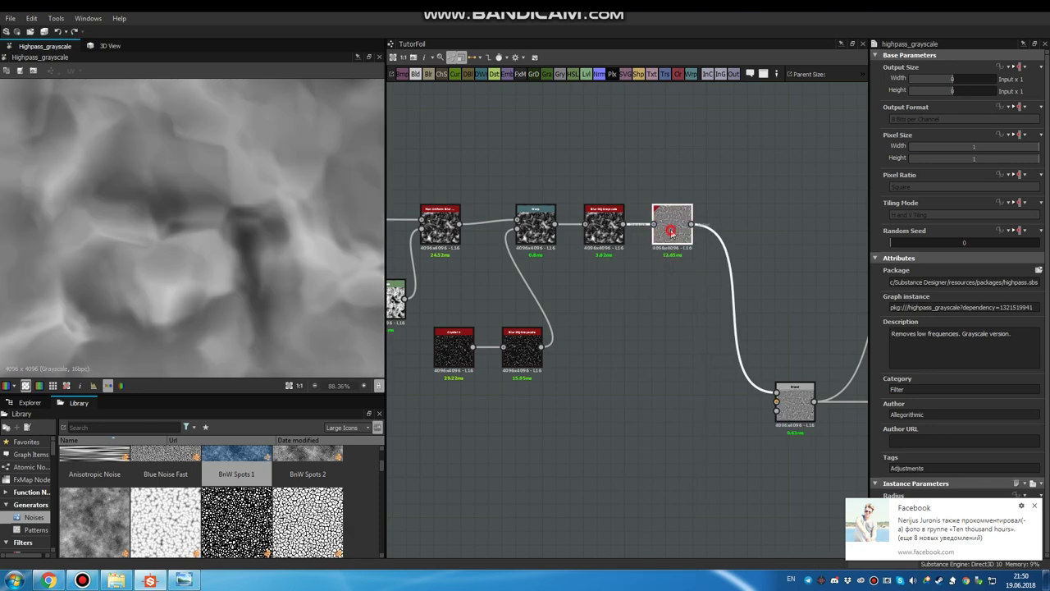
click(1034, 506)
drag(900, 510, 914, 509)
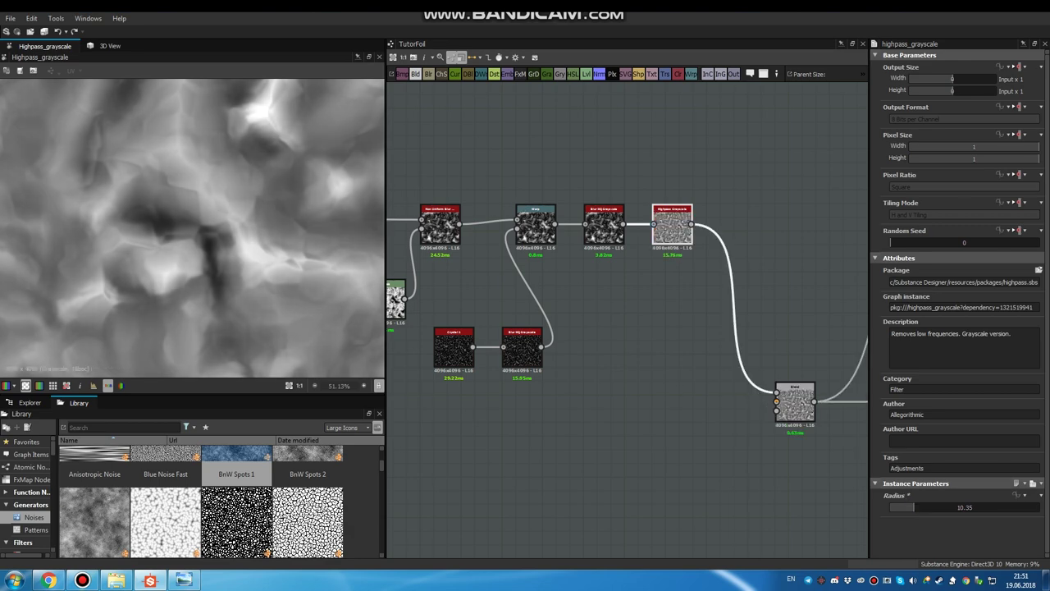
Set the Highpass Grayscale's Radius to 3.06 and inspect the foil sphere up close in the 3D view.
click(106, 46)
scroll(201, 190, up, 3)
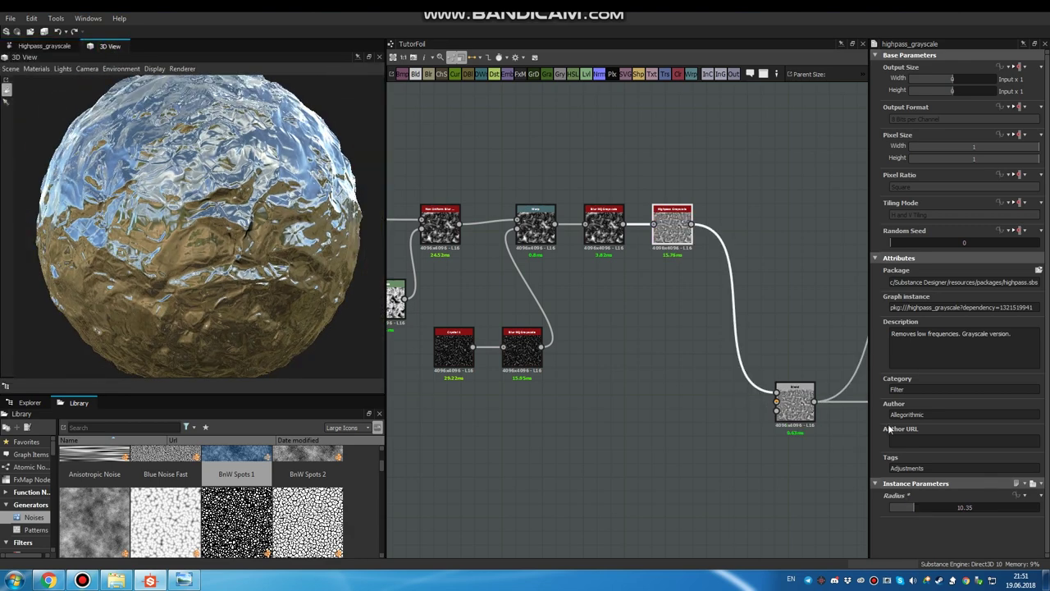
drag(909, 512, 898, 509)
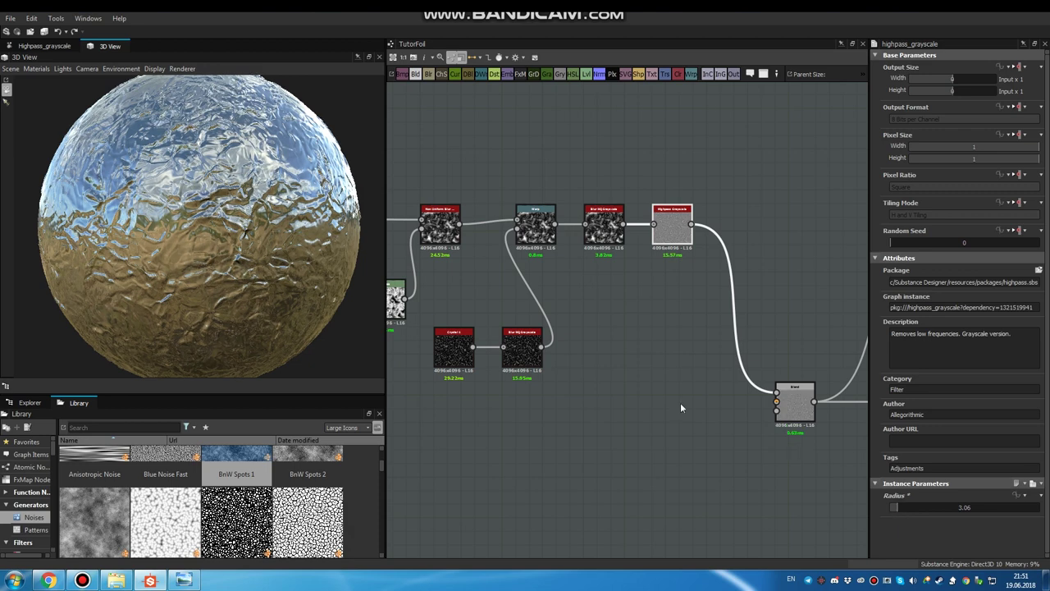
scroll(223, 209, up, 4)
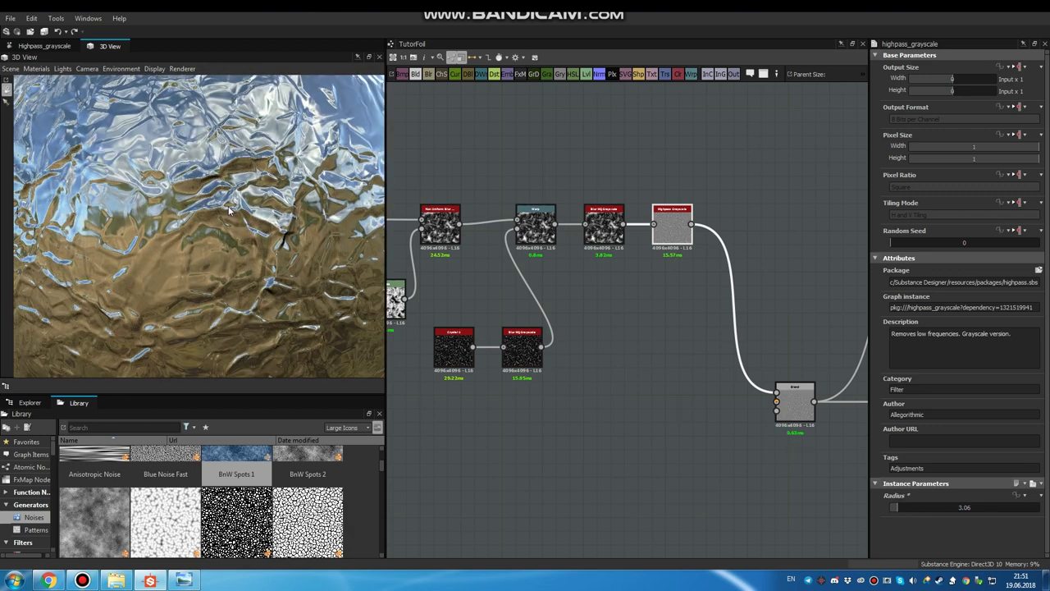
drag(224, 209, 221, 206)
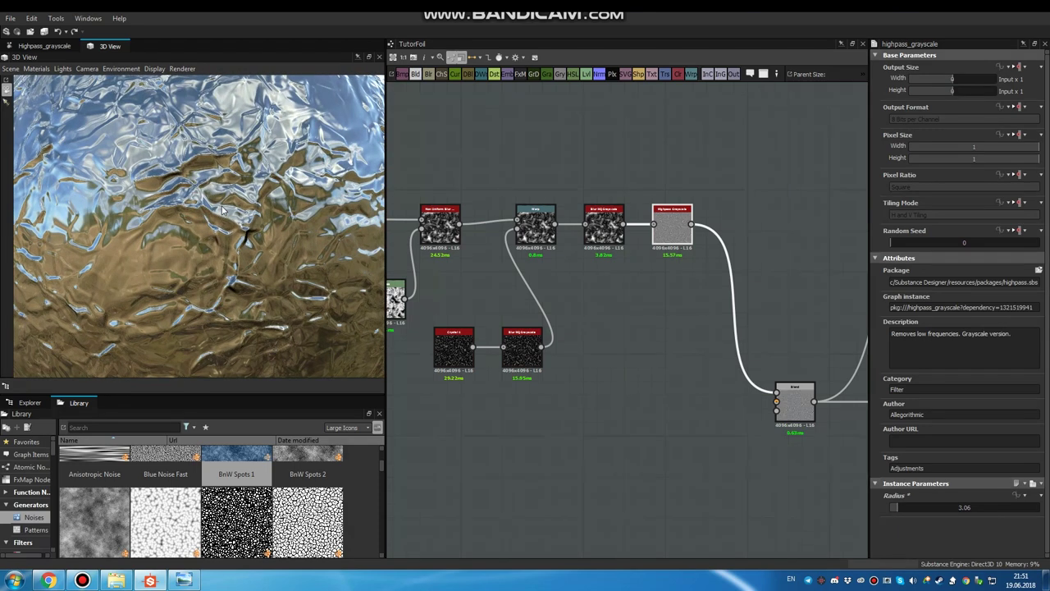
Connect the last Blur HQ Grayscale directly to the Blend's foreground input, bypassing the Highpass, and review the foil sphere in the 3D view.
click(624, 223)
drag(702, 300, 776, 392)
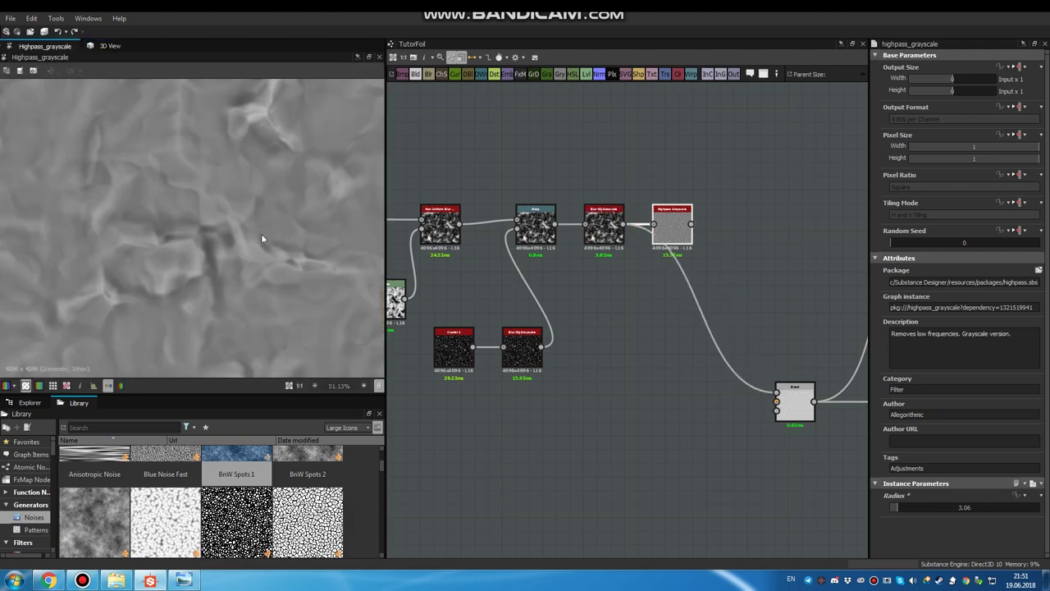
click(110, 45)
scroll(242, 228, down, 5)
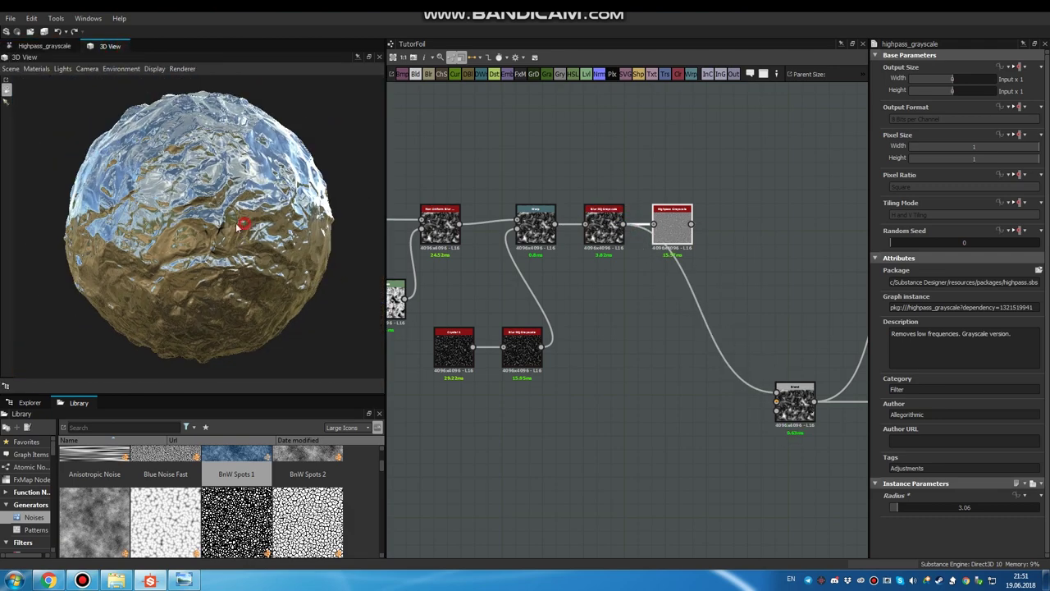
scroll(242, 226, up, 3)
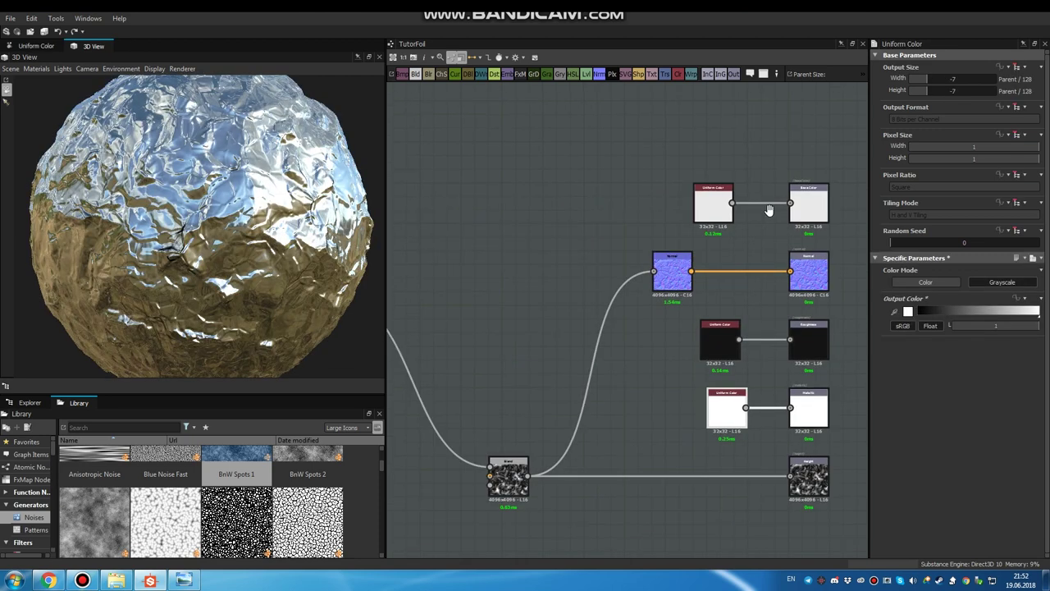
middle_drag(447, 290, 635, 250)
scroll(635, 250, down, 2)
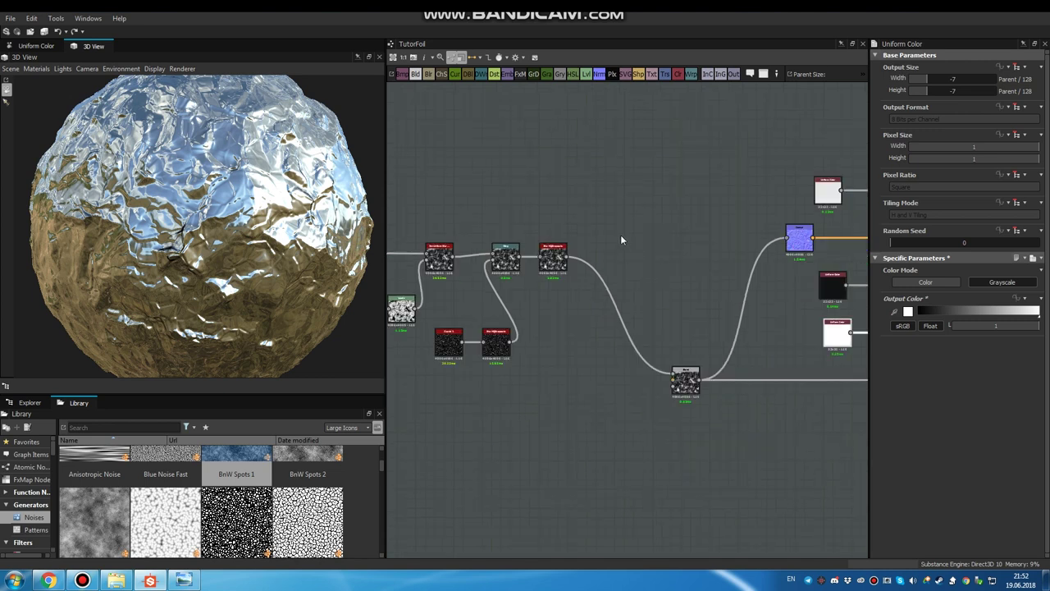